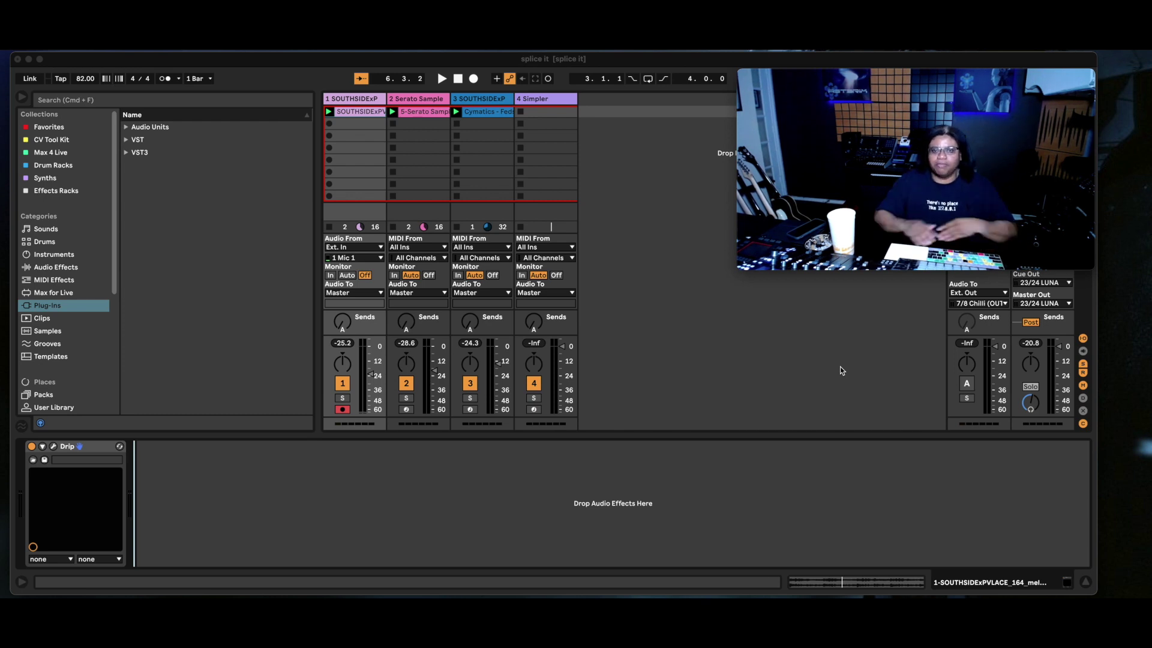
Step: Audition the two SOUTHSIDExPVLACE melodic loop WAV files in Finder, and close the file window
{"action": "mouse_move", "coordinate": [694, 591]}
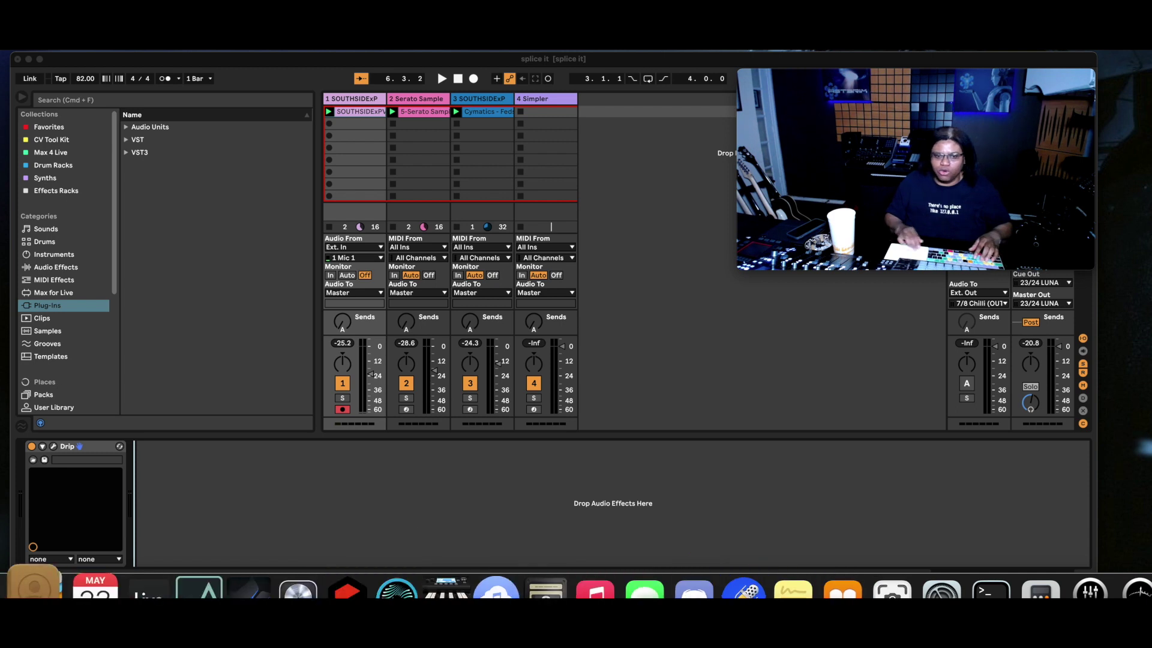
{"action": "left_click", "coordinate": [27, 591]}
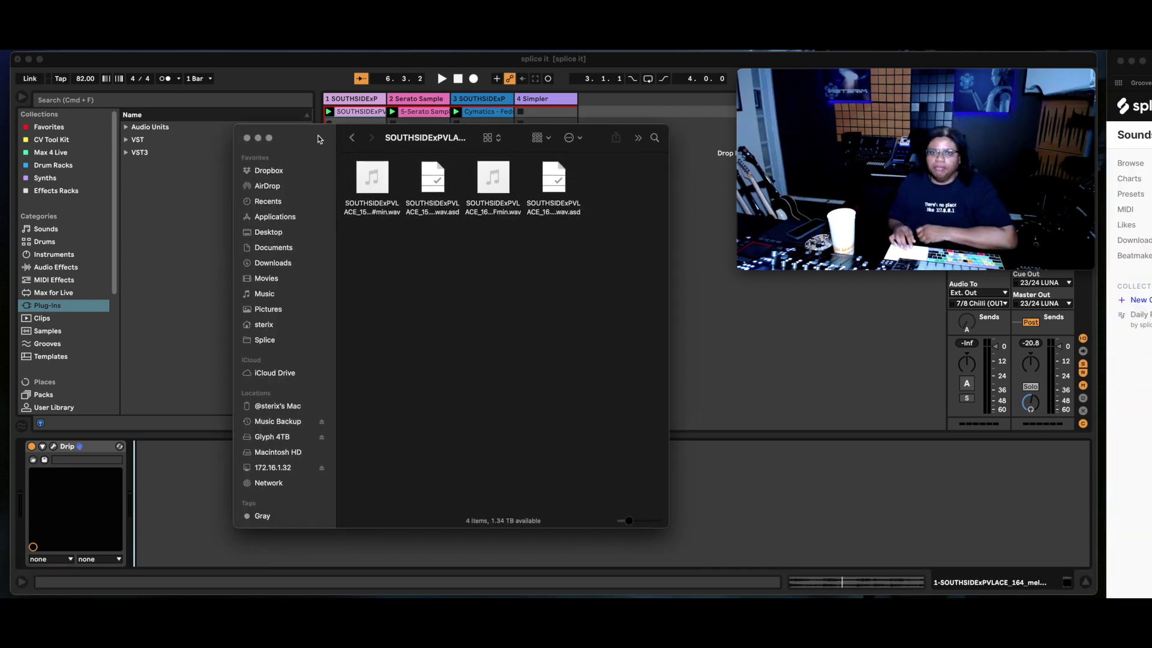
{"action": "mouse_move", "coordinate": [371, 179]}
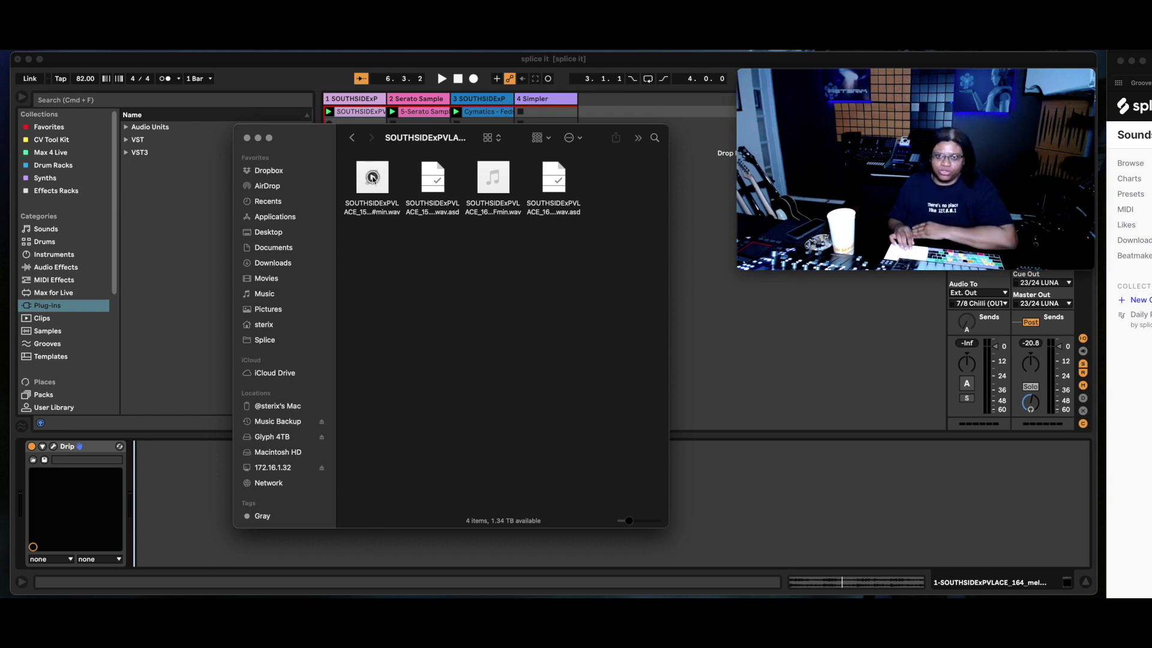
{"action": "left_click", "coordinate": [372, 178]}
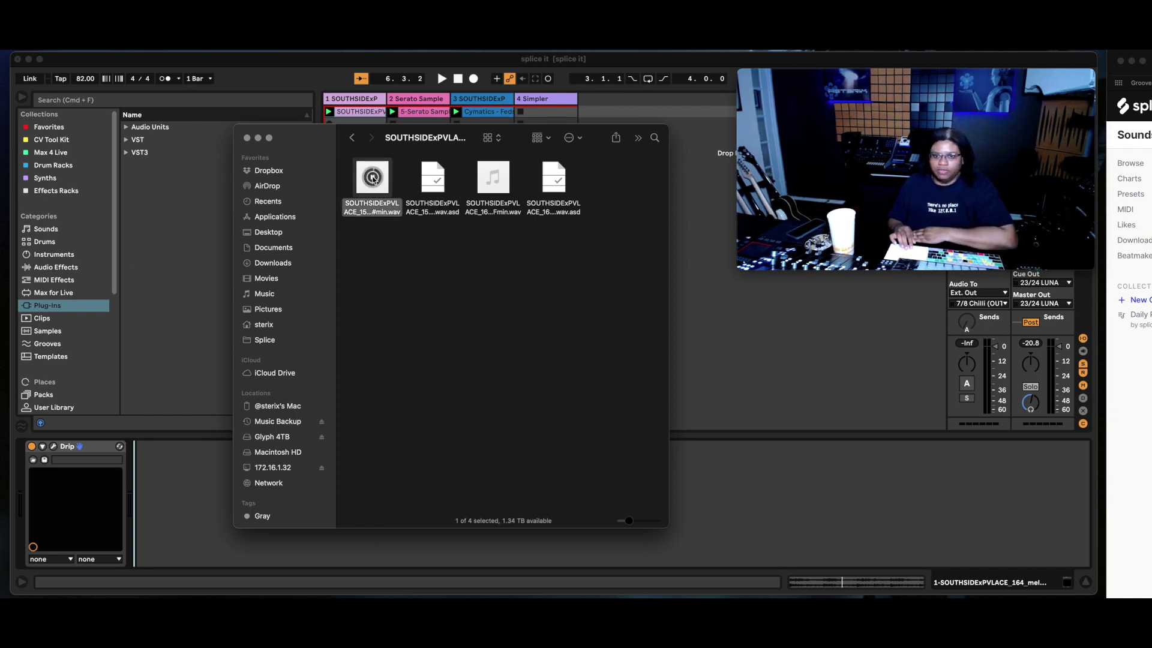
{"action": "left_click", "coordinate": [383, 256]}
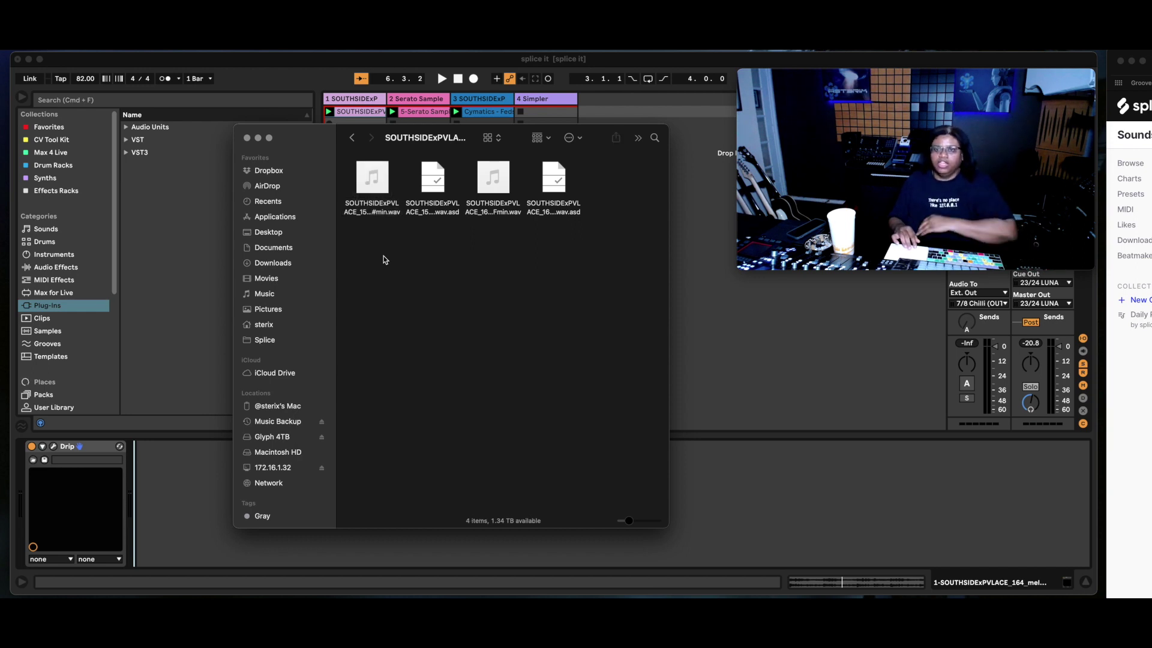
{"action": "mouse_move", "coordinate": [494, 180]}
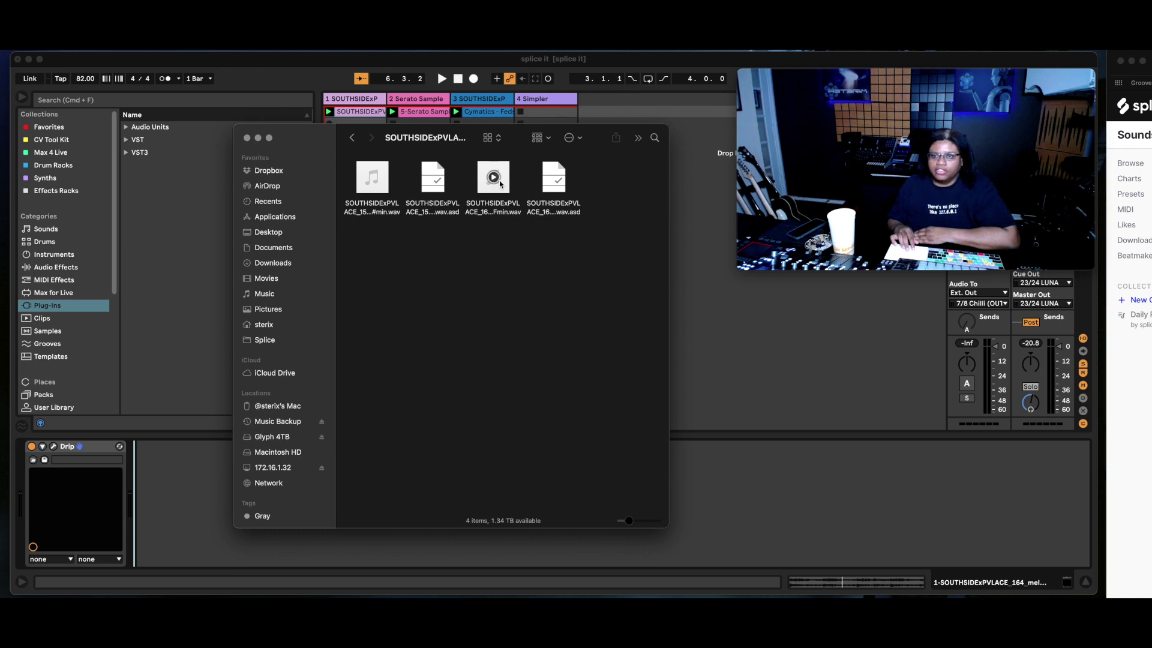
{"action": "left_click", "coordinate": [495, 179]}
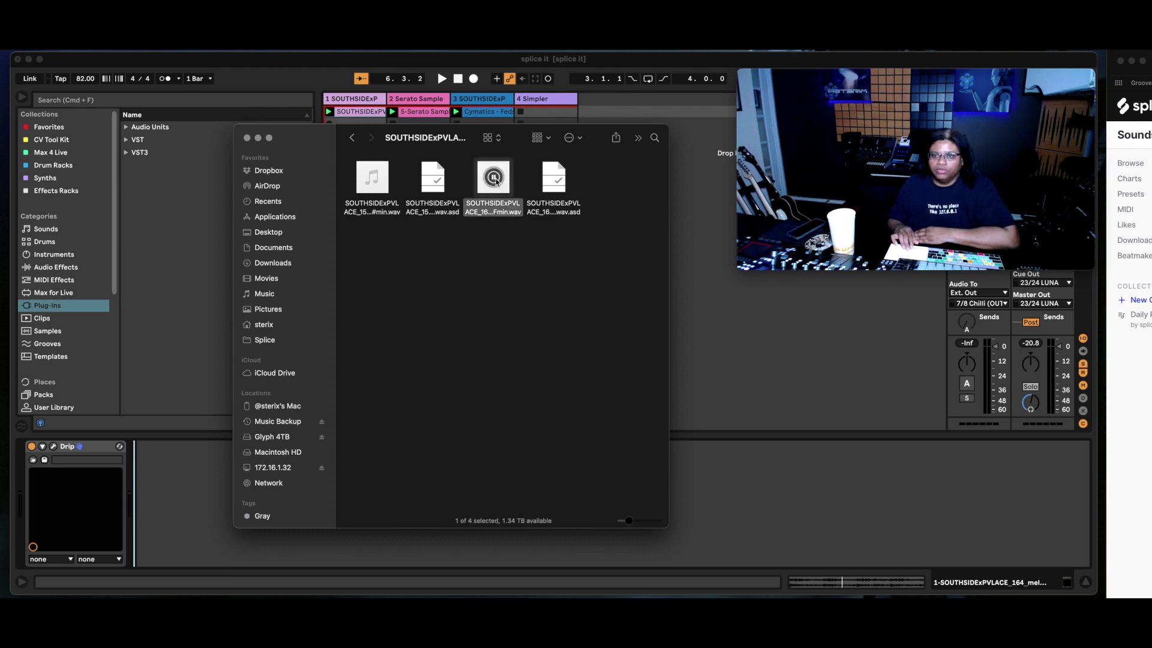
{"action": "left_click", "coordinate": [495, 320]}
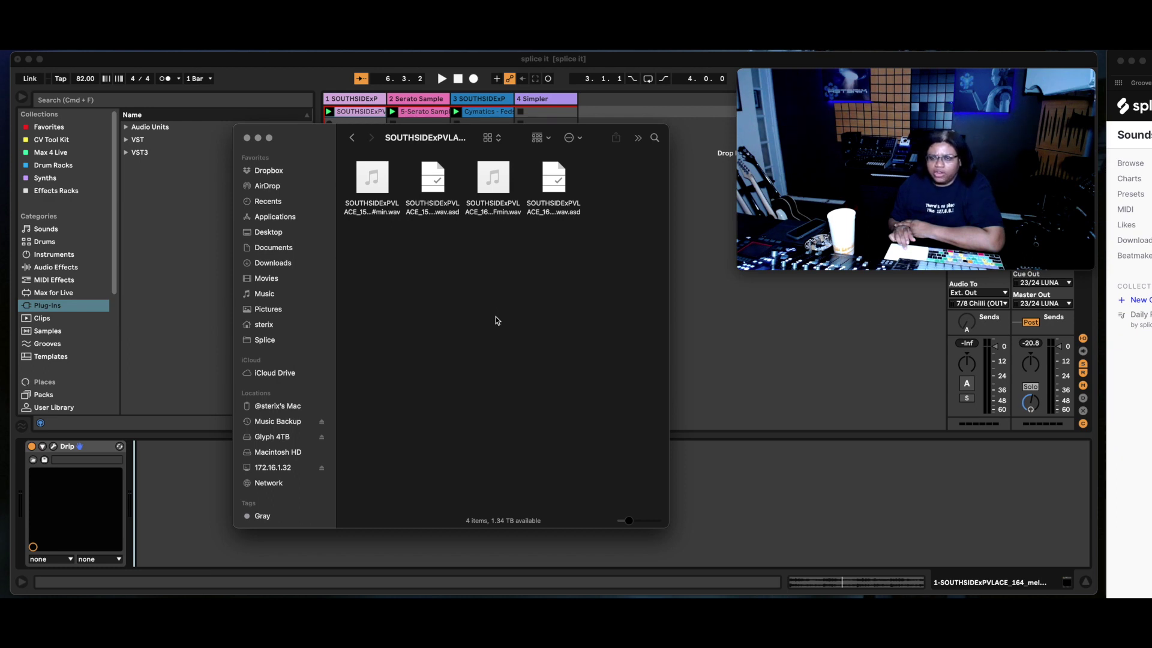
{"action": "left_click", "coordinate": [246, 137]}
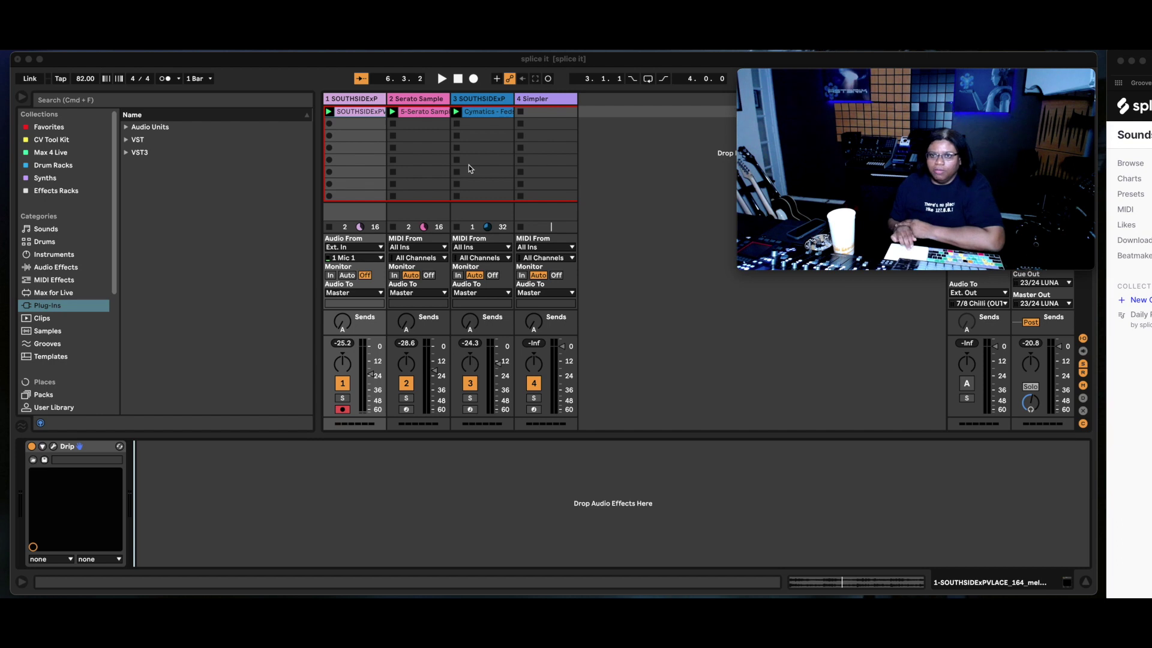
Step: Play the Serato Sample track soloed while examining the chopped sample in its plug-in window, and stop playback
{"action": "left_click", "coordinate": [483, 100]}
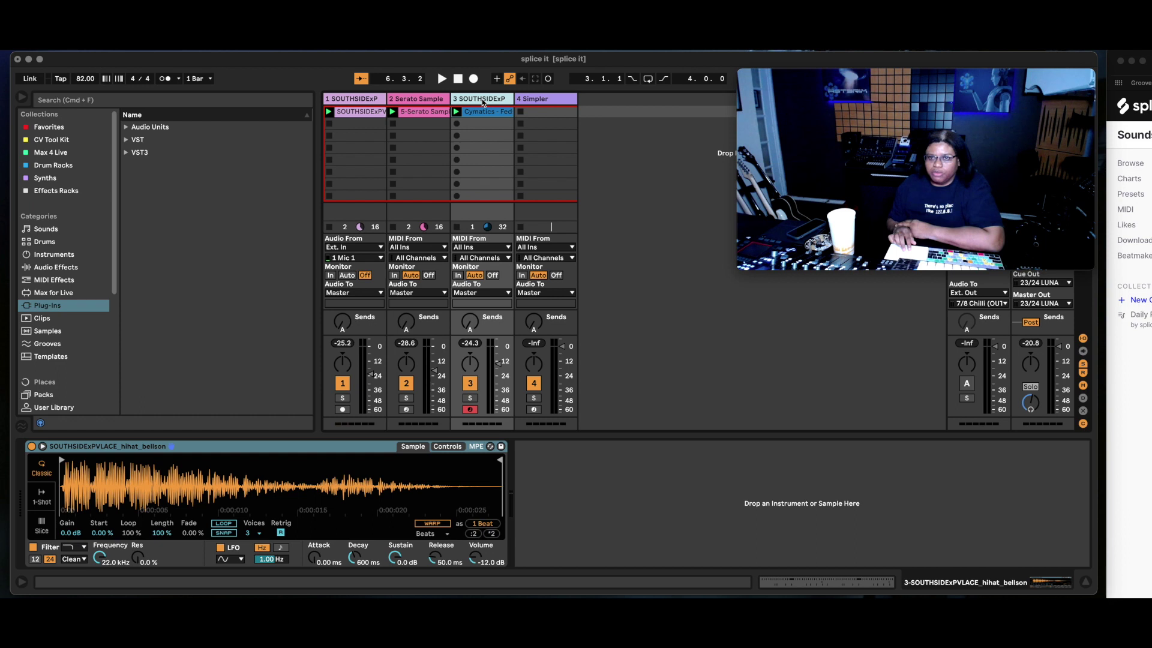
{"action": "left_click", "coordinate": [431, 99]}
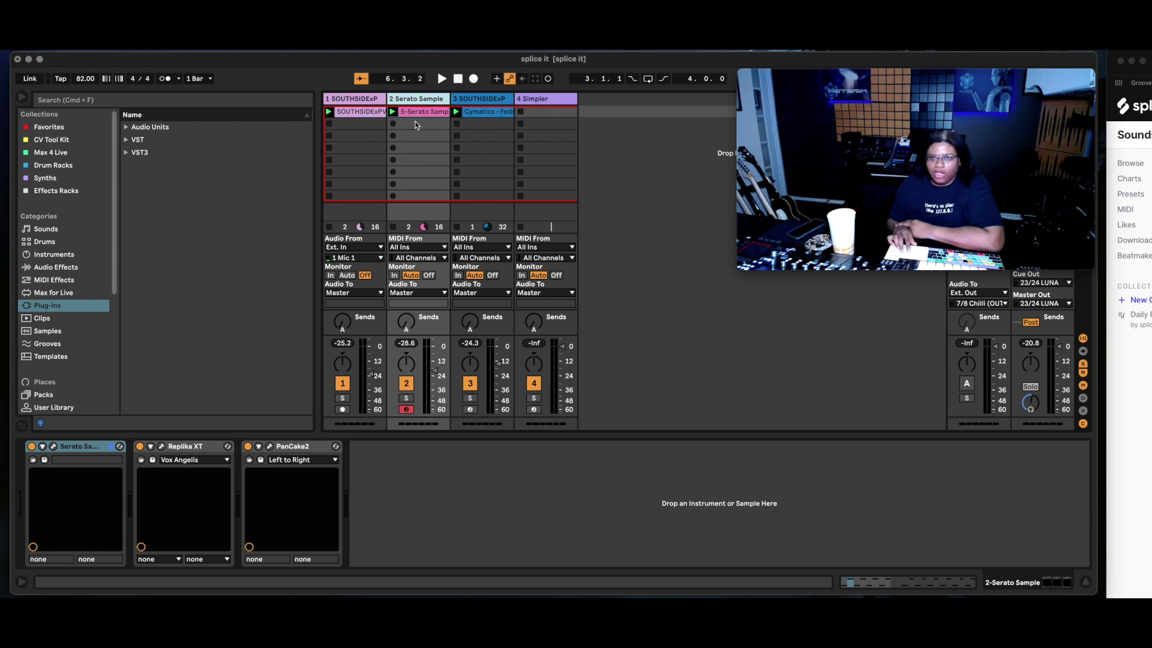
{"action": "left_click", "coordinate": [407, 399]}
{"action": "left_click", "coordinate": [393, 113]}
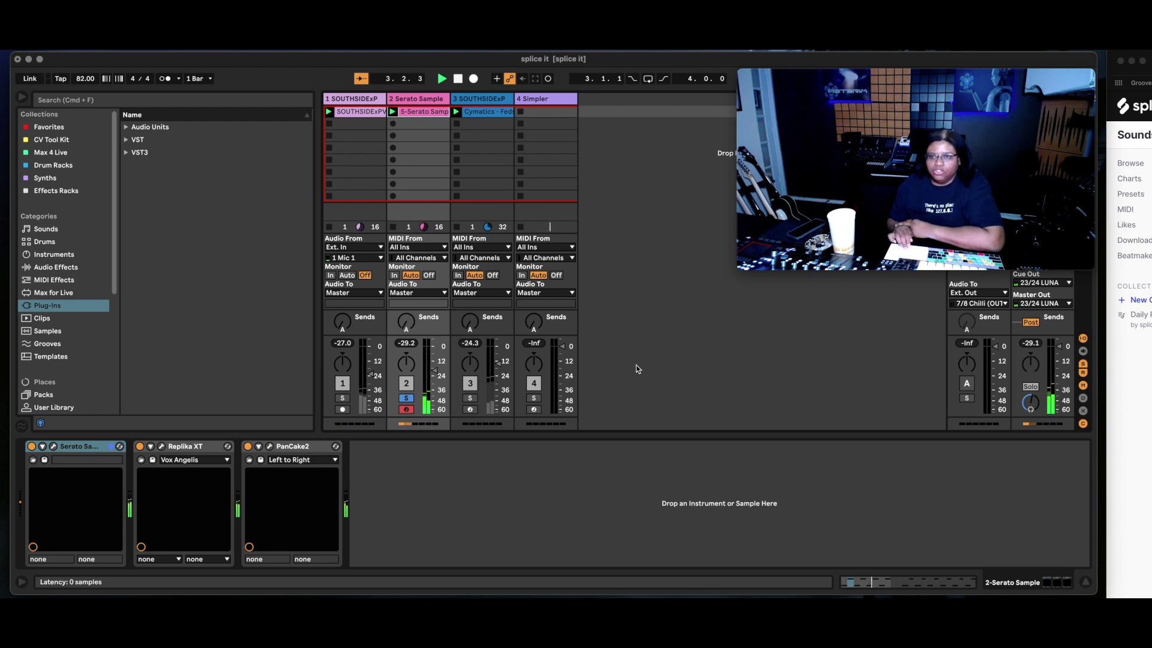
{"action": "key", "text": "super+alt+p"}
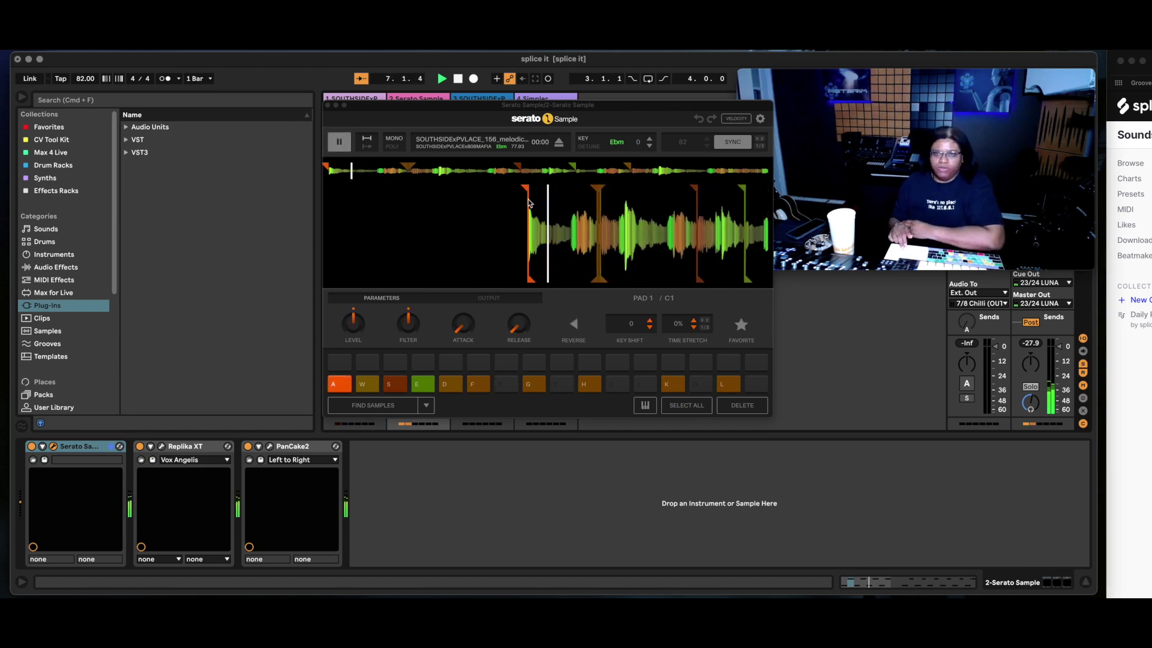
{"action": "left_click", "coordinate": [328, 105]}
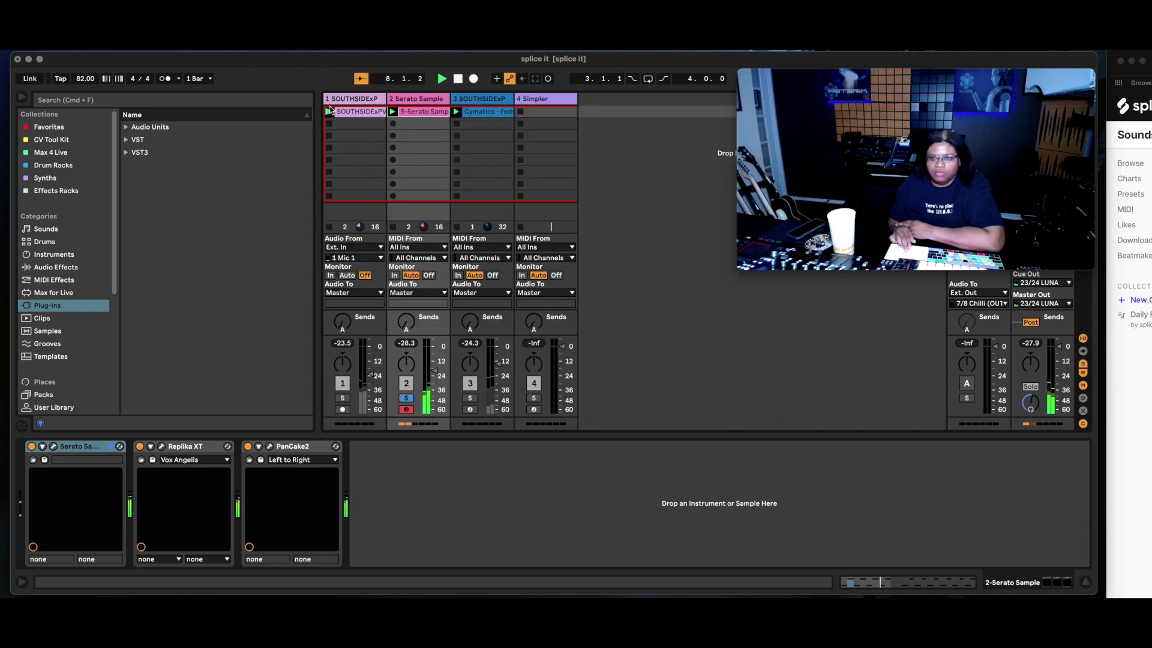
{"action": "left_click", "coordinate": [458, 80]}
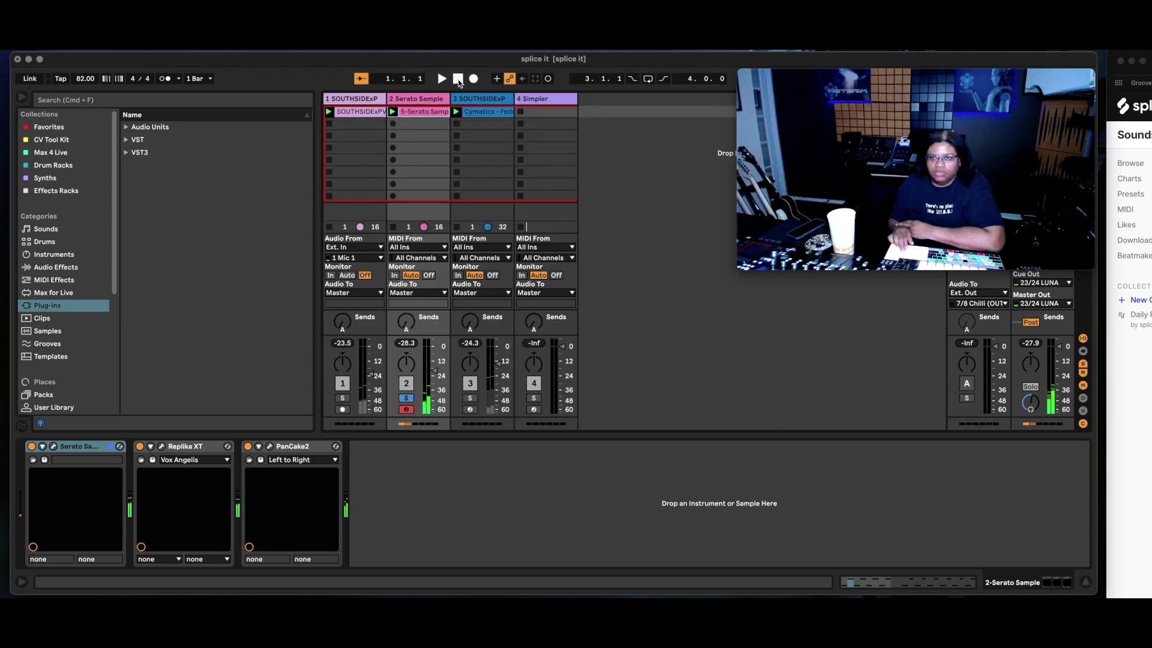
Step: Show the waveform and warp settings of track 1's melodic loop clip, and play that track soloed
{"action": "left_click", "coordinate": [358, 112]}
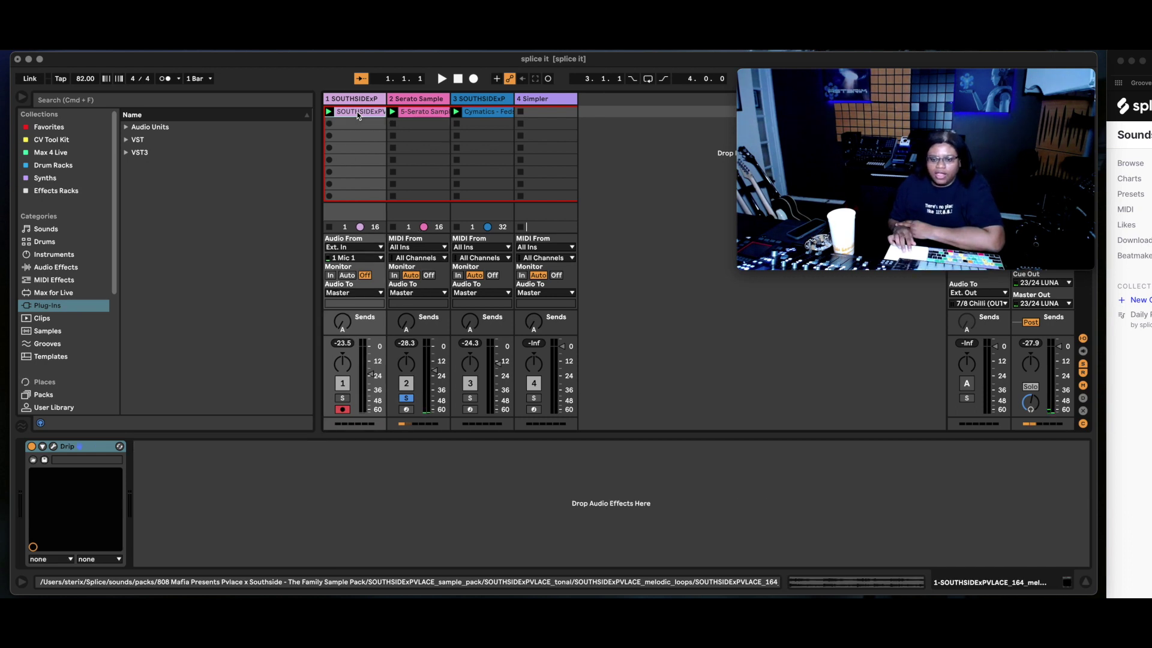
{"action": "double_click", "coordinate": [358, 112]}
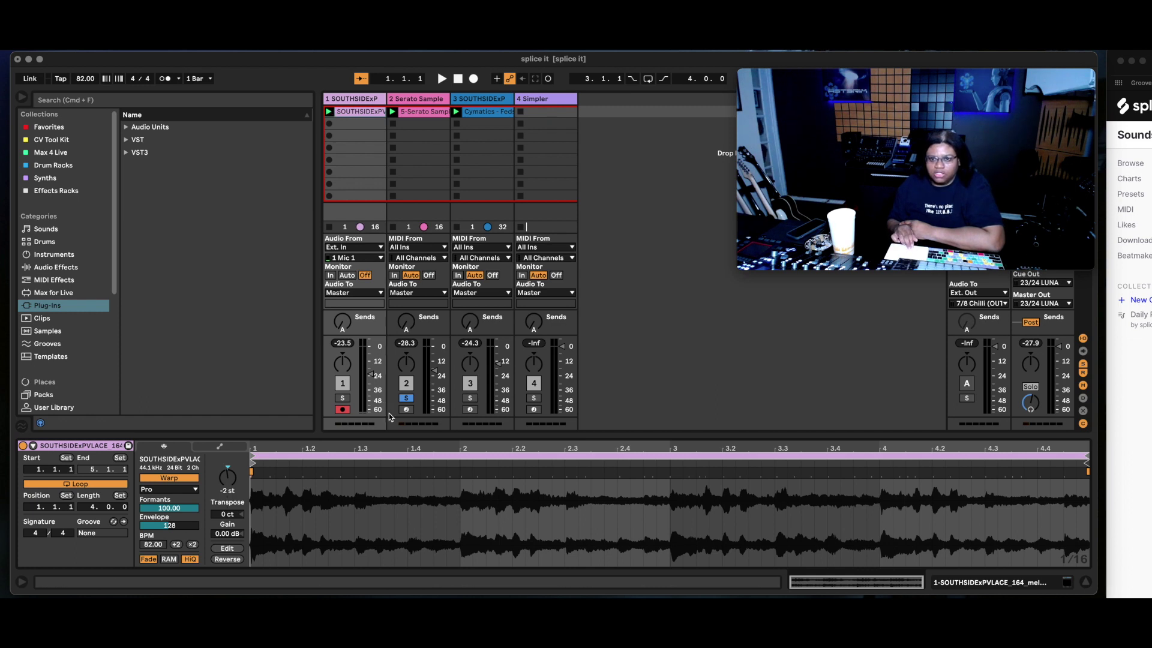
{"action": "left_click", "coordinate": [339, 399]}
{"action": "left_click", "coordinate": [329, 112]}
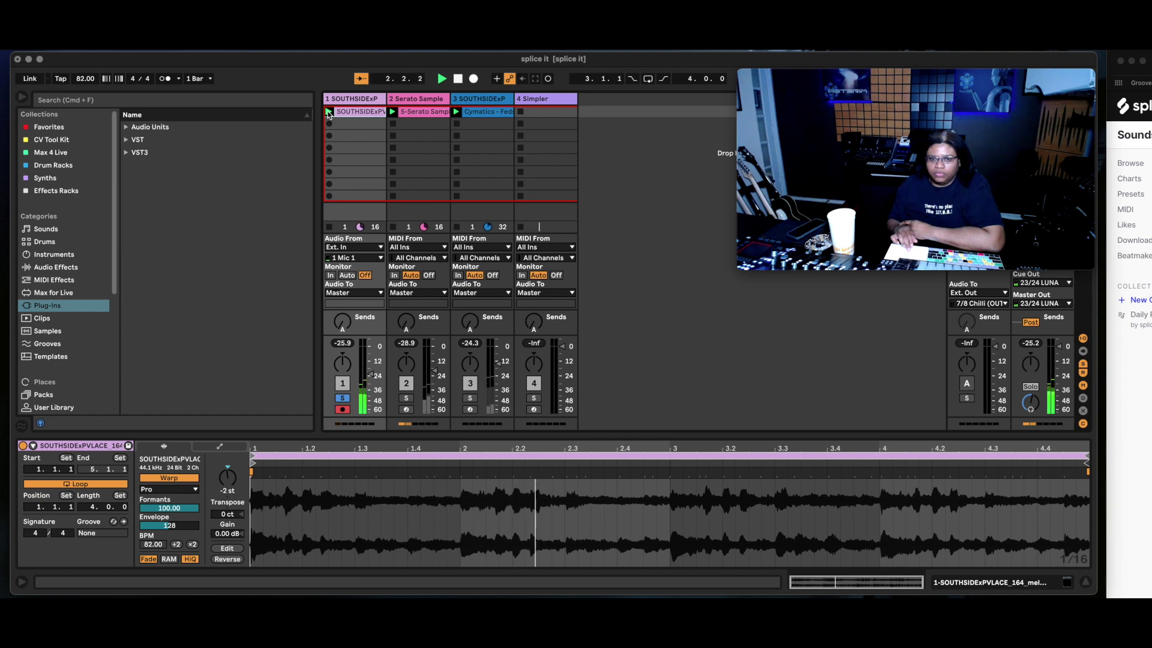
Step: Nudge the Overall knob of the Drip effect on track 1, close the plug-in window and stop playback
{"action": "left_click", "coordinate": [354, 98]}
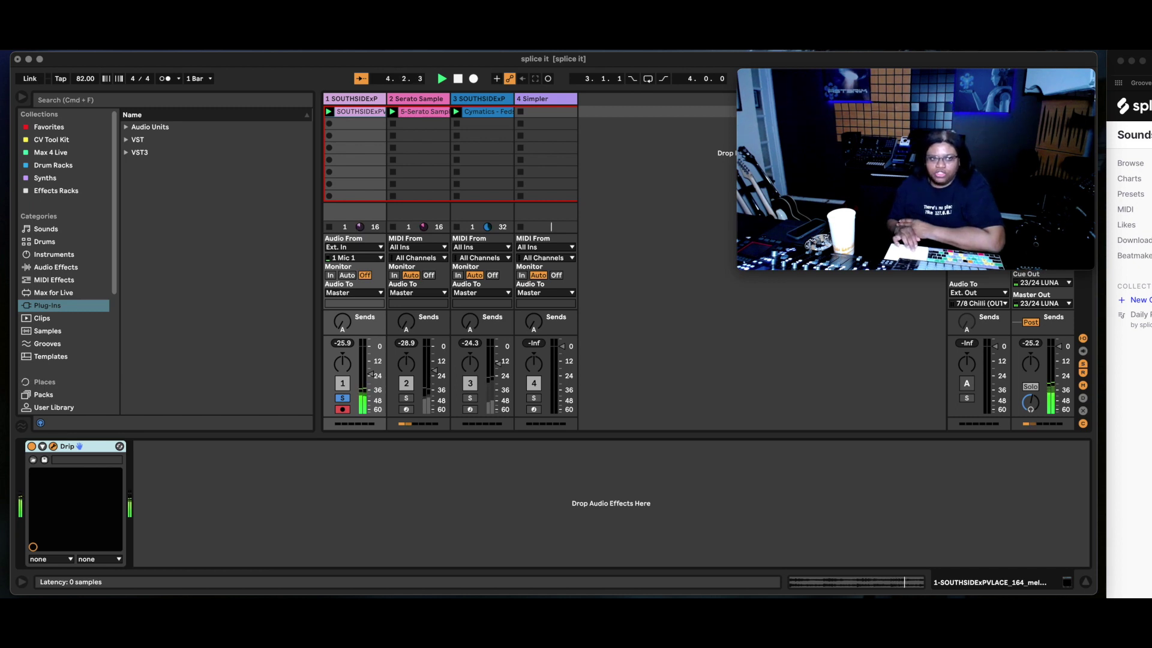
{"action": "left_click", "coordinate": [52, 447]}
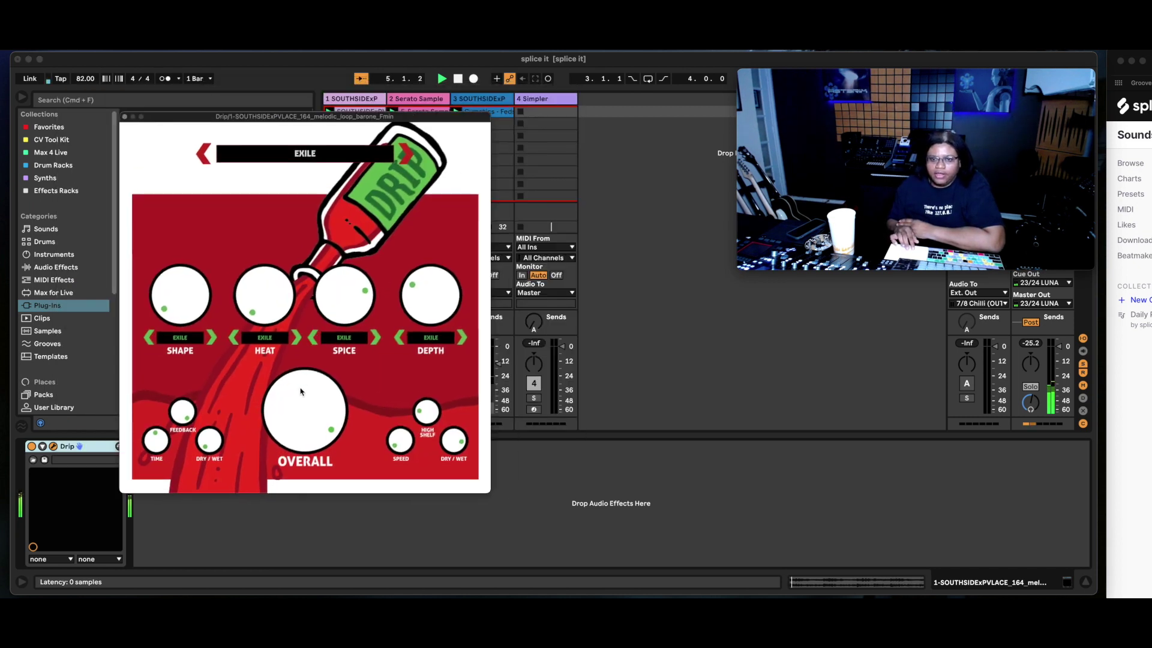
{"action": "mouse_move", "coordinate": [295, 394]}
{"action": "left_mouse_down"}
{"action": "mouse_move", "coordinate": [286, 422]}
{"action": "mouse_move", "coordinate": [293, 397]}
{"action": "left_mouse_up"}
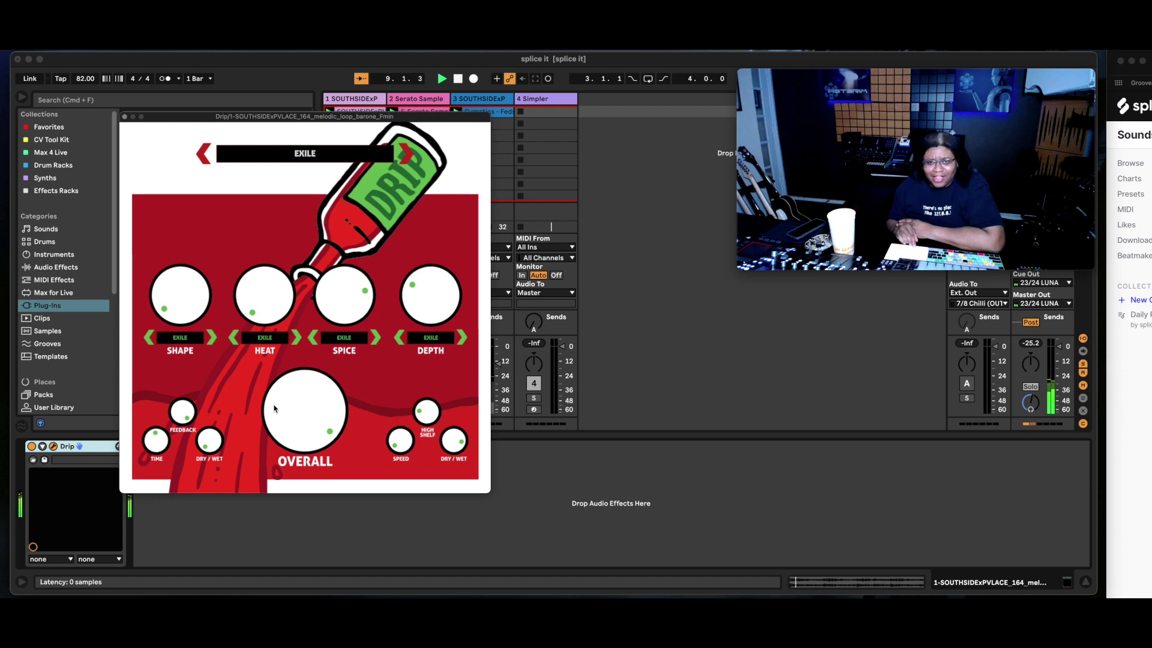
{"action": "left_click", "coordinate": [124, 117]}
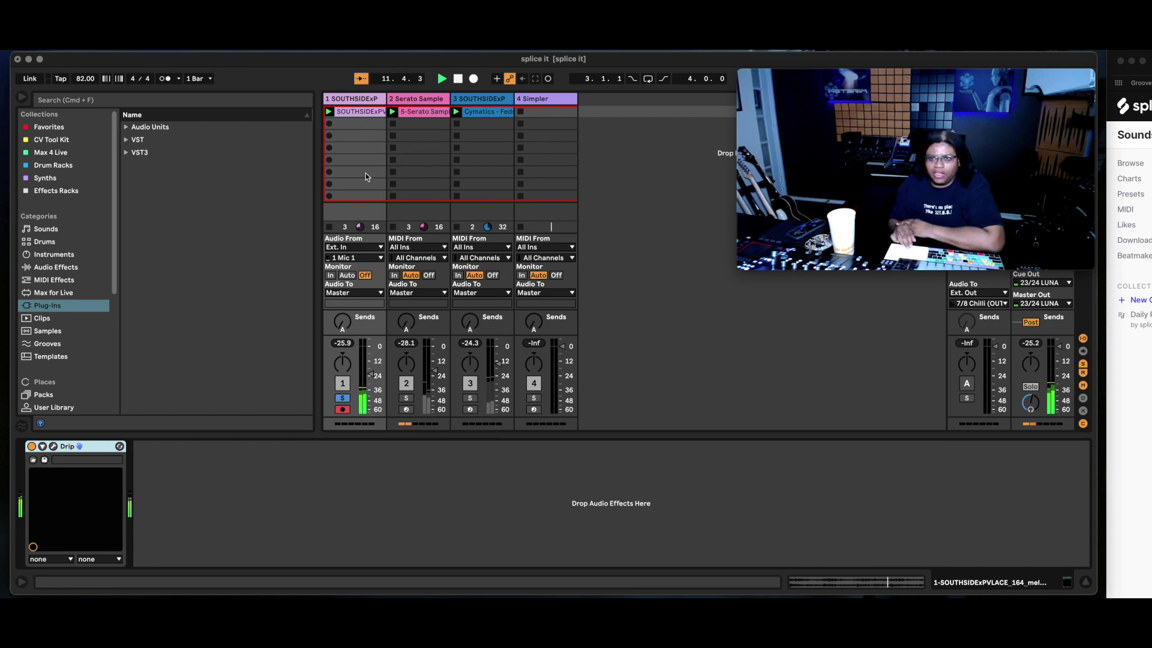
{"action": "left_click", "coordinate": [459, 81]}
{"action": "left_click", "coordinate": [459, 81]}
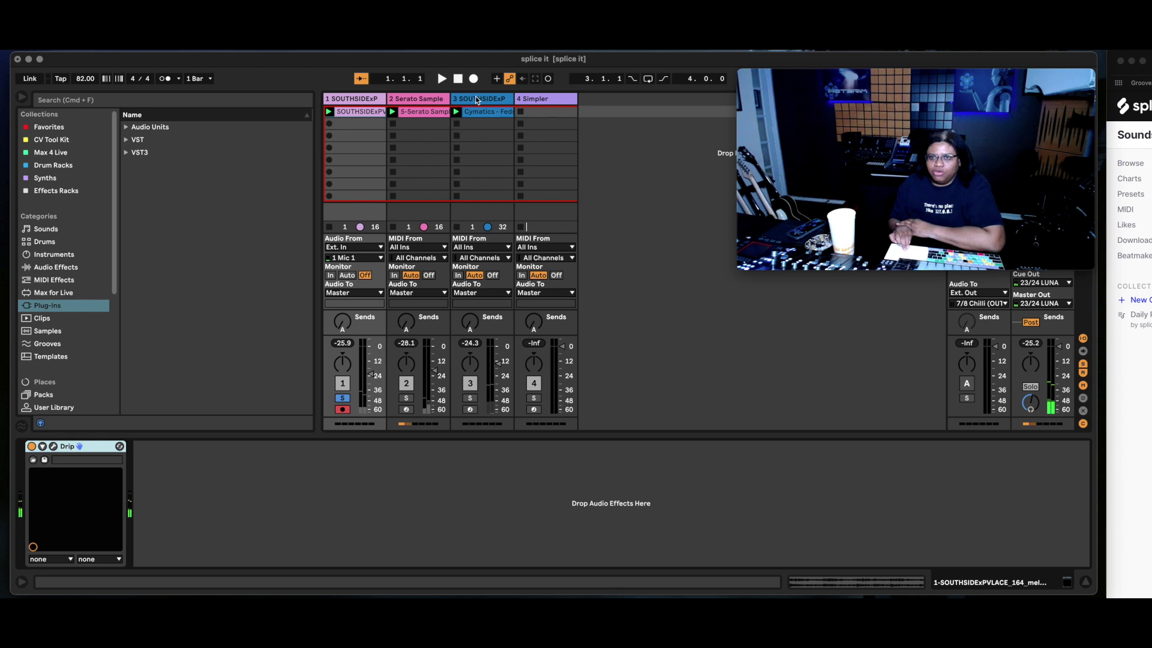
Step: Play the hi-hat clip on track 3 soloed, listen to it unsoloed with all tracks, and stop playback
{"action": "left_click", "coordinate": [475, 96]}
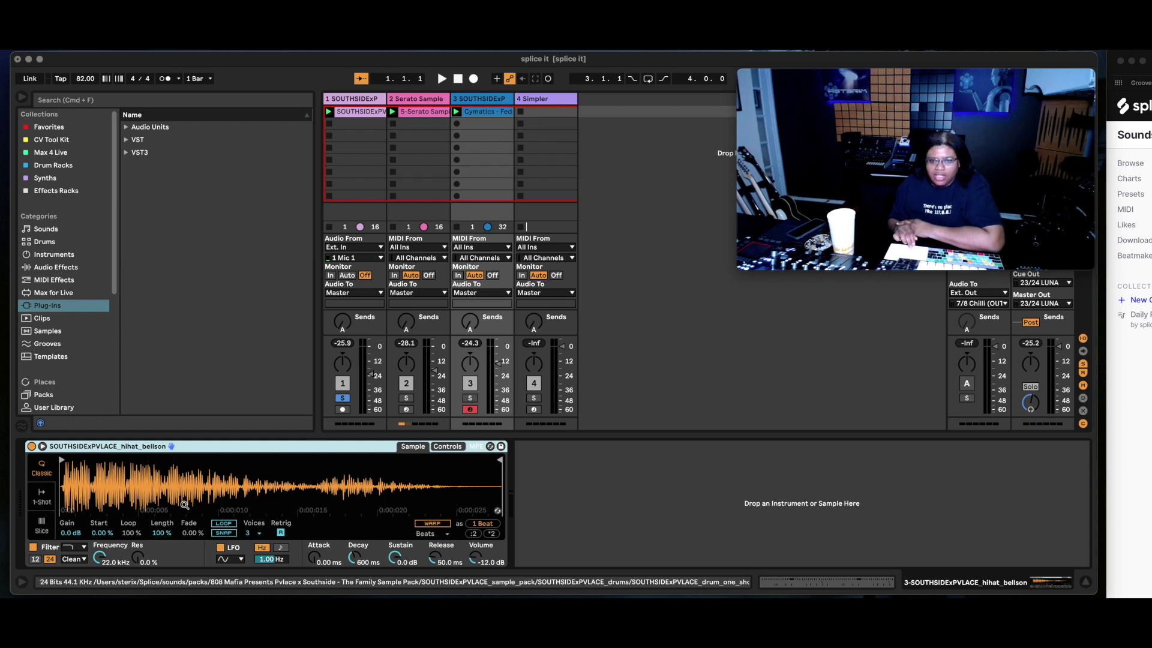
{"action": "left_click", "coordinate": [487, 116]}
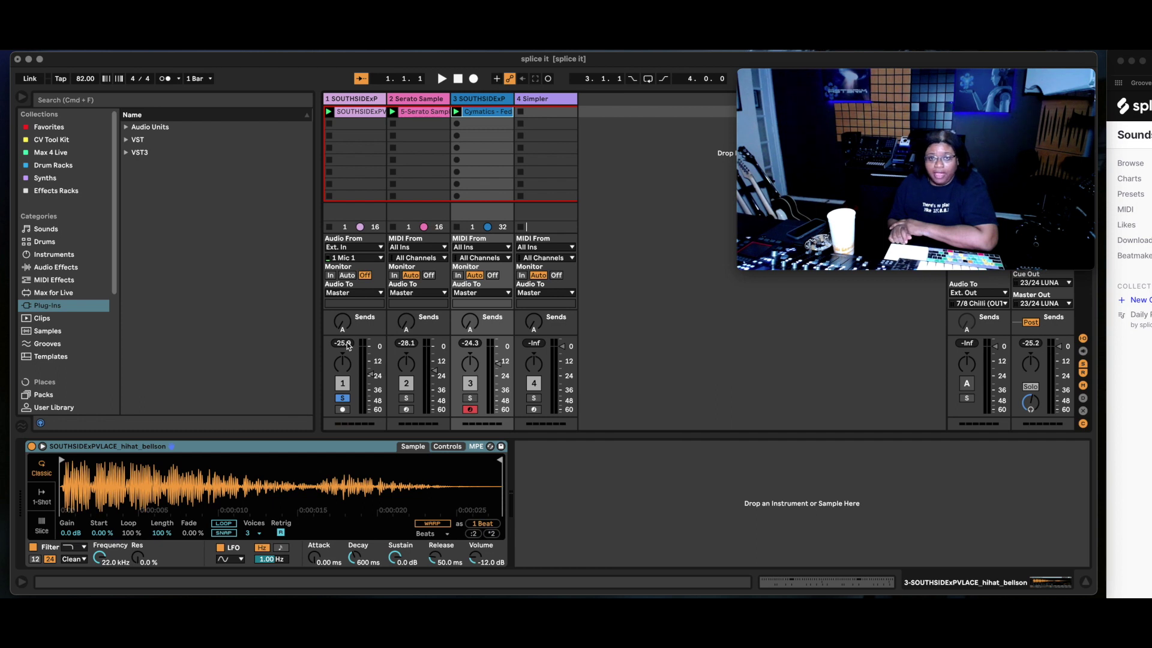
{"action": "left_click", "coordinate": [455, 112]}
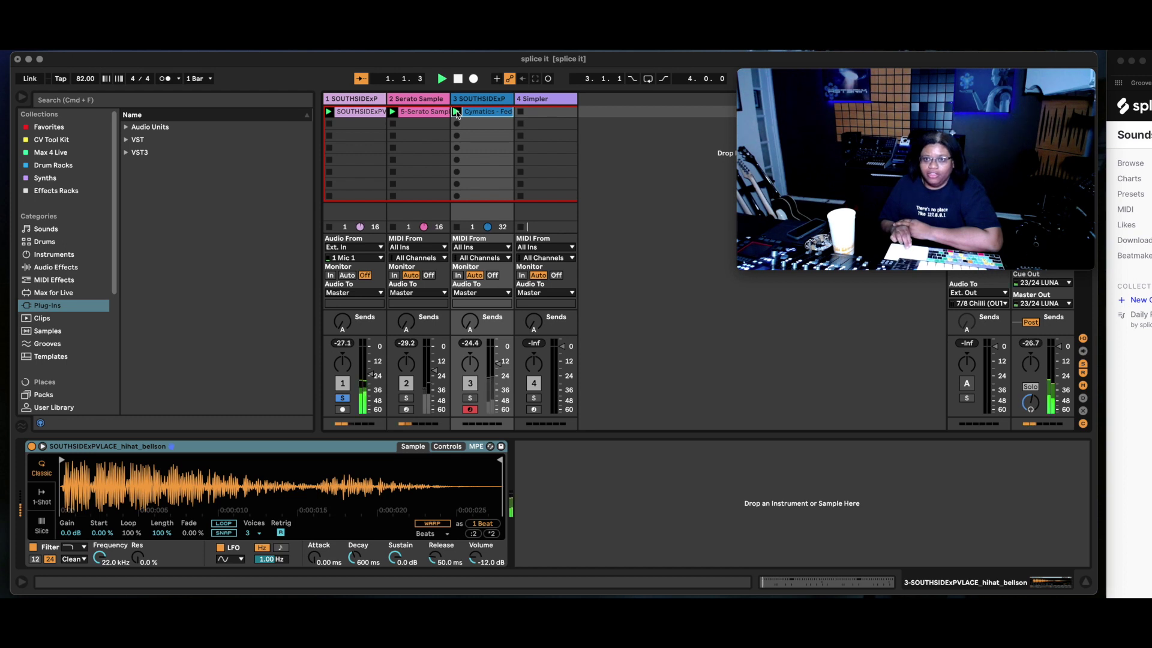
{"action": "left_click", "coordinate": [471, 398]}
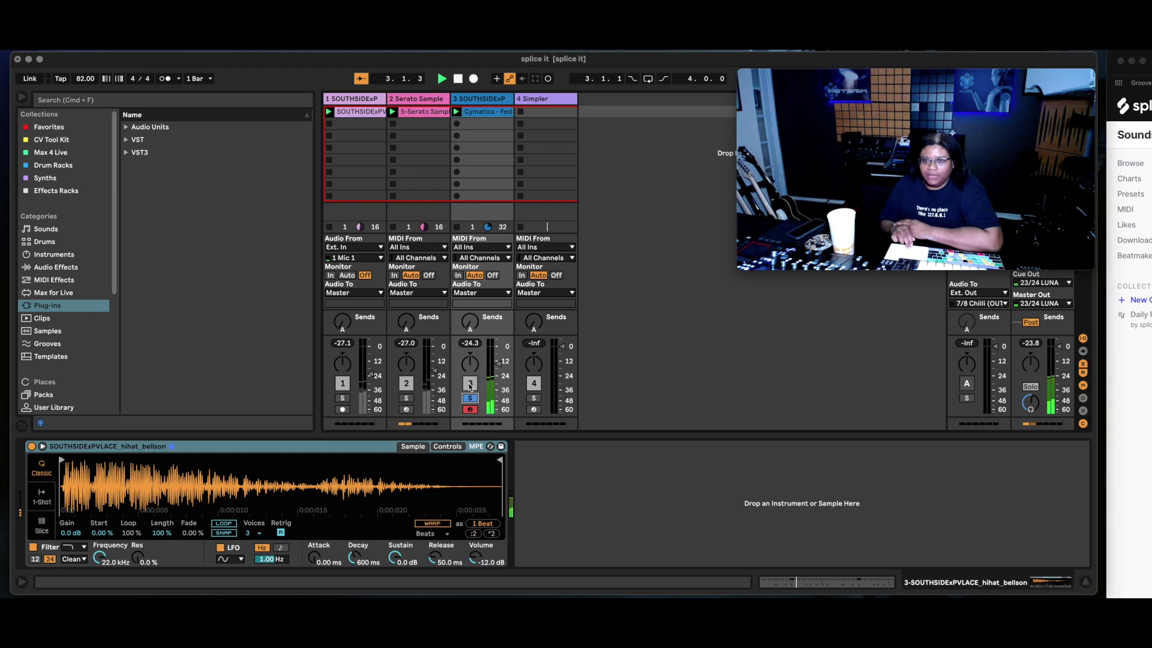
{"action": "left_click", "coordinate": [471, 399]}
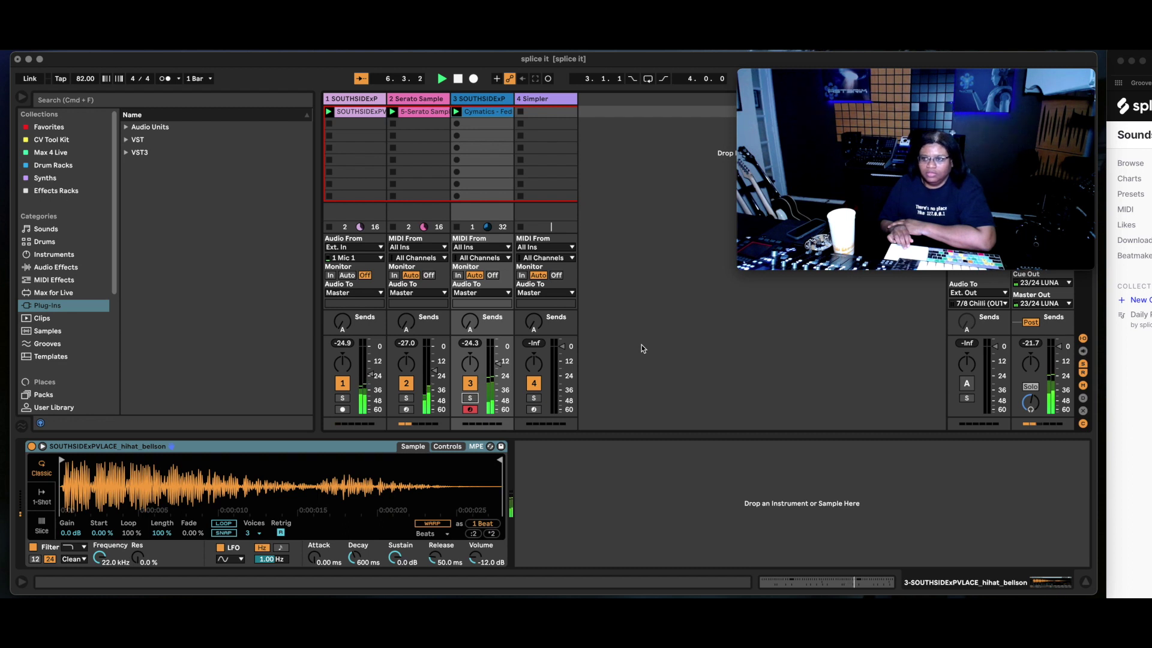
{"action": "double_click", "coordinate": [457, 78]}
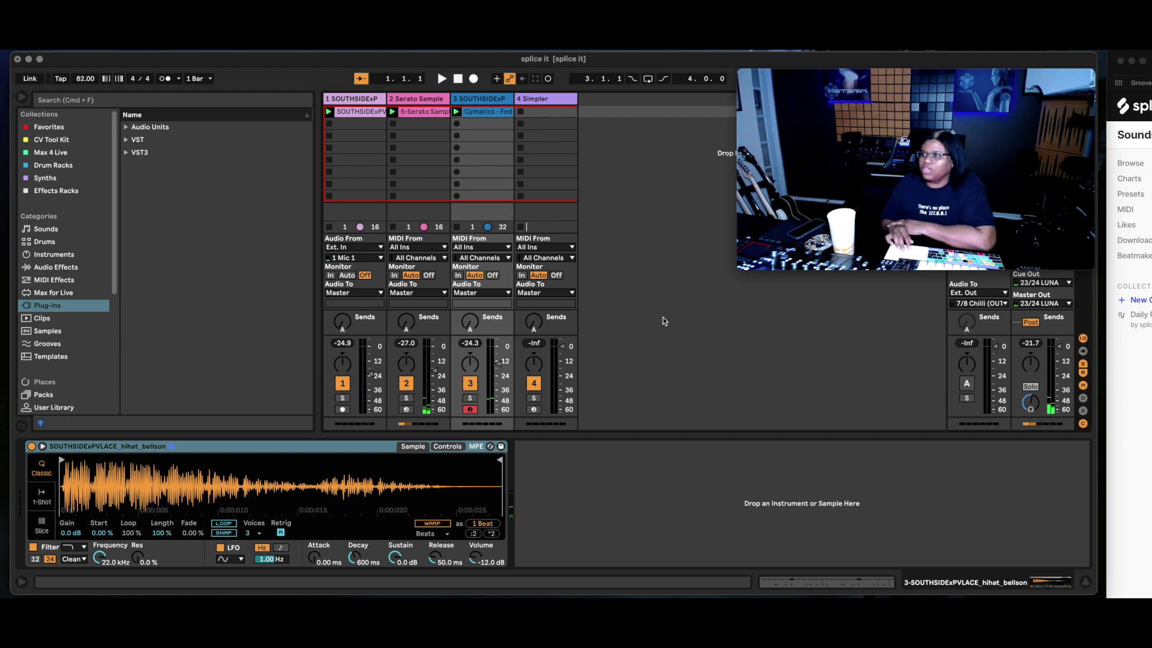
Step: Switch to Splice in the browser and filter the pvlace sample results by drums and snares
{"action": "key", "text": "super+Tab"}
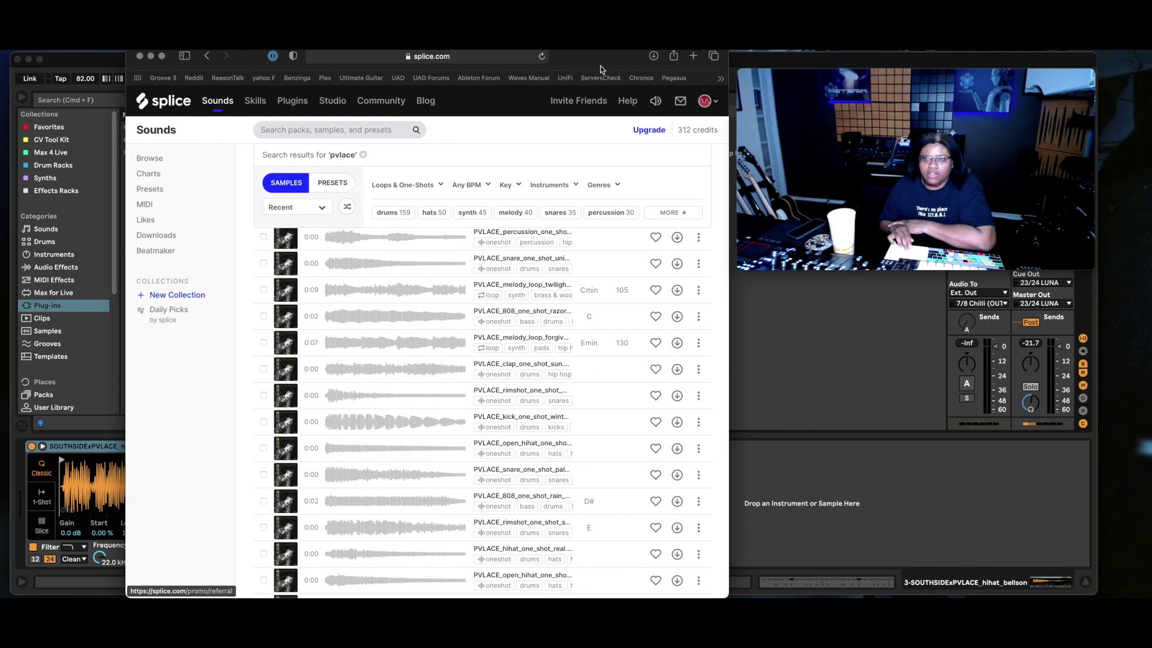
{"action": "left_click_drag", "start_coordinate": [600, 65], "coordinate": [523, 64]}
{"action": "scroll", "coordinate": [363, 309], "scroll_direction": "up", "scroll_amount": 5}
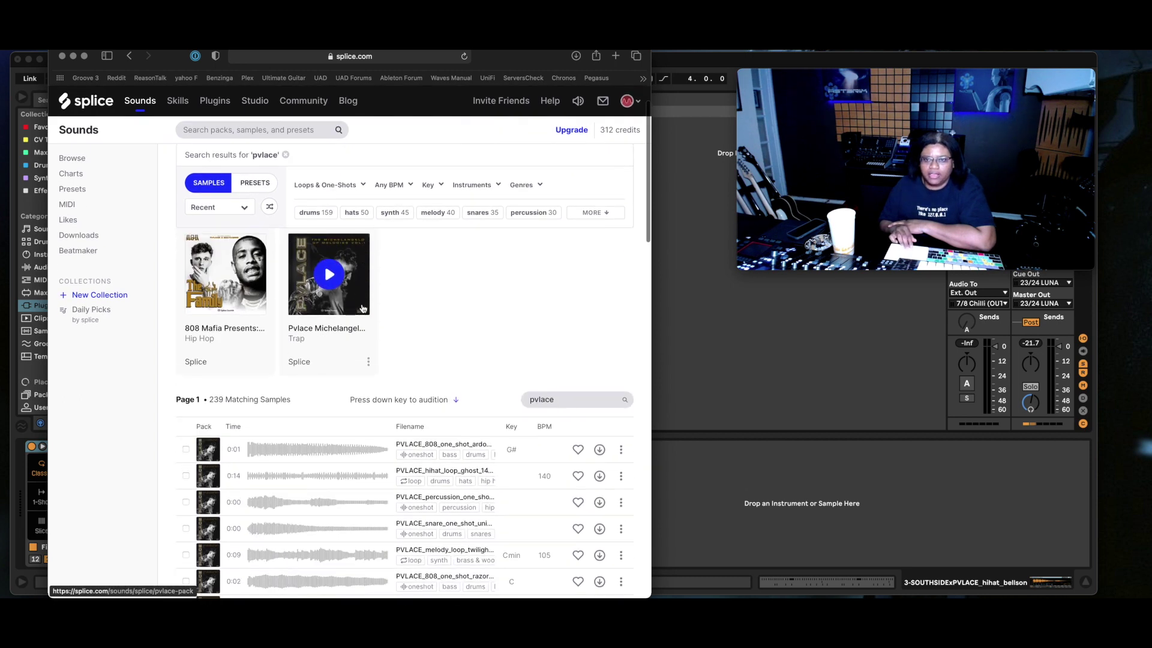
{"action": "left_click", "coordinate": [316, 212]}
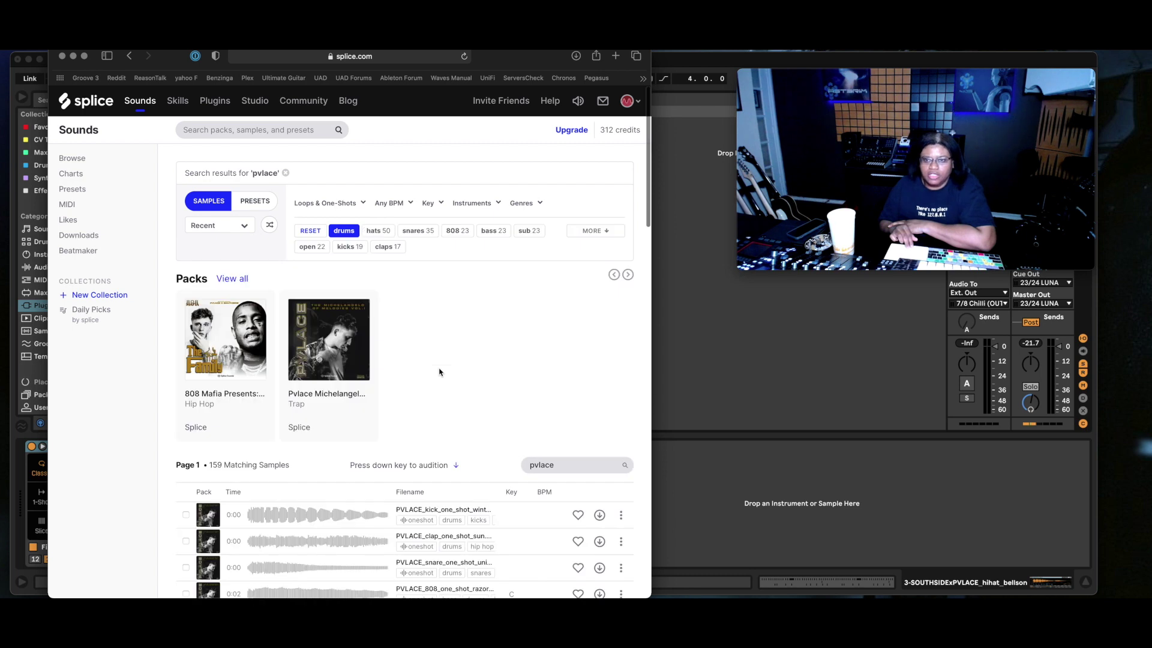
{"action": "scroll", "coordinate": [439, 372], "scroll_direction": "down", "scroll_amount": 1}
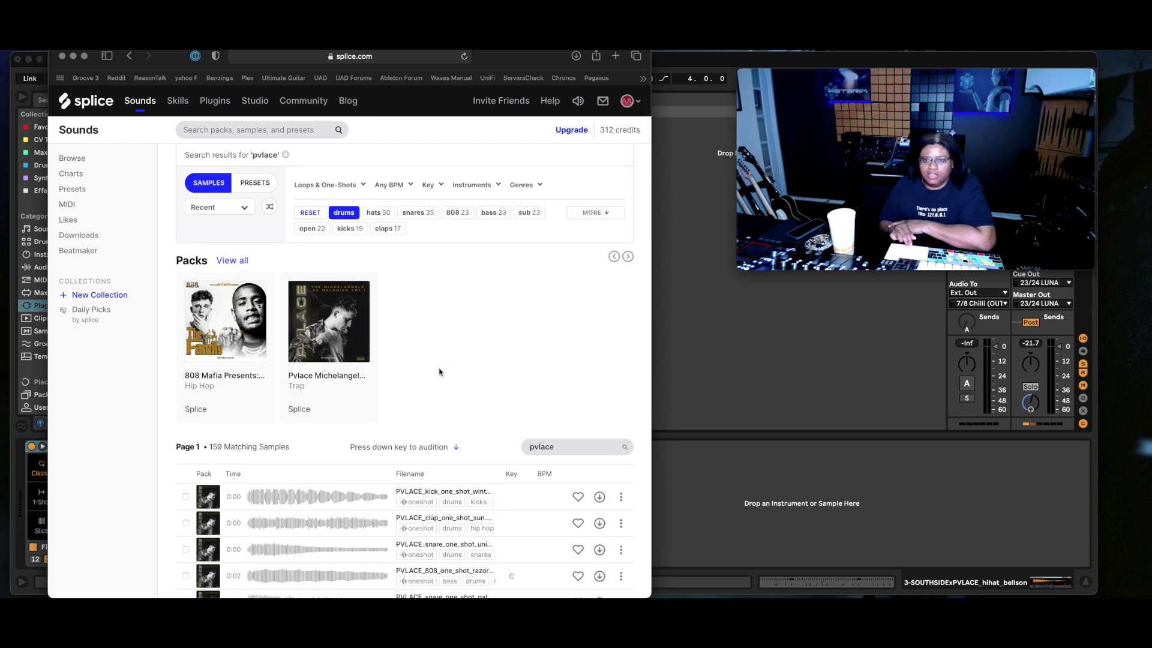
{"action": "left_click", "coordinate": [409, 212]}
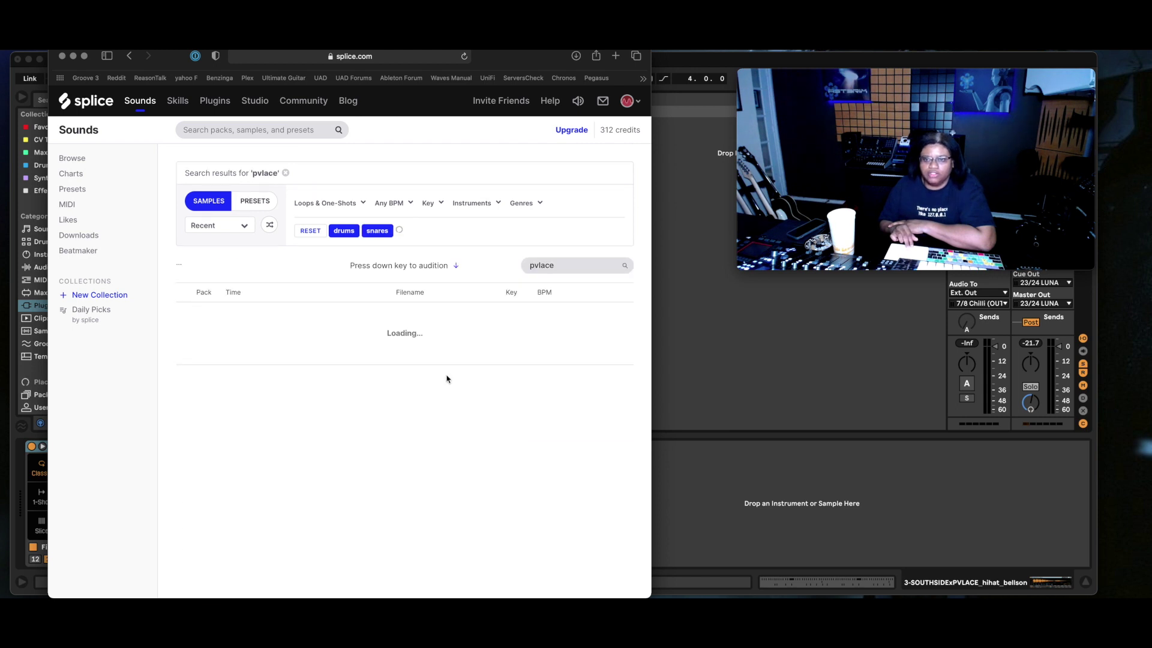
{"action": "scroll", "coordinate": [446, 379], "scroll_direction": "down", "scroll_amount": 5}
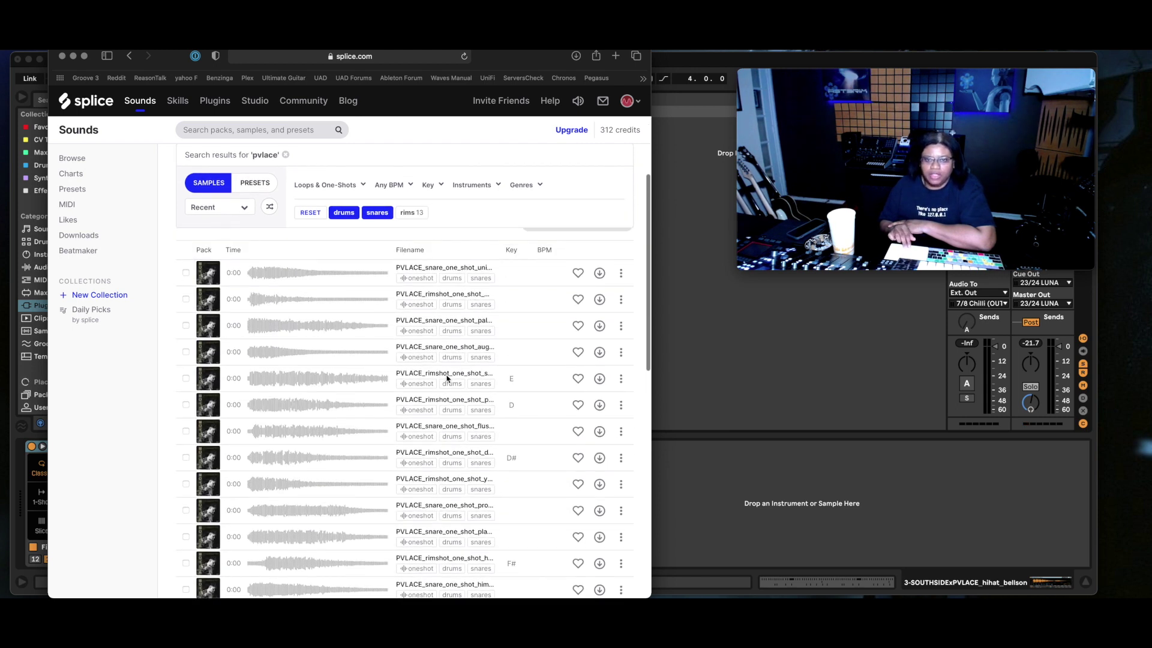
Step: Audition the first nine snare and rimshot one-shots in the filtered Pvlace results, replaying some of them
{"action": "left_click", "coordinate": [234, 275]}
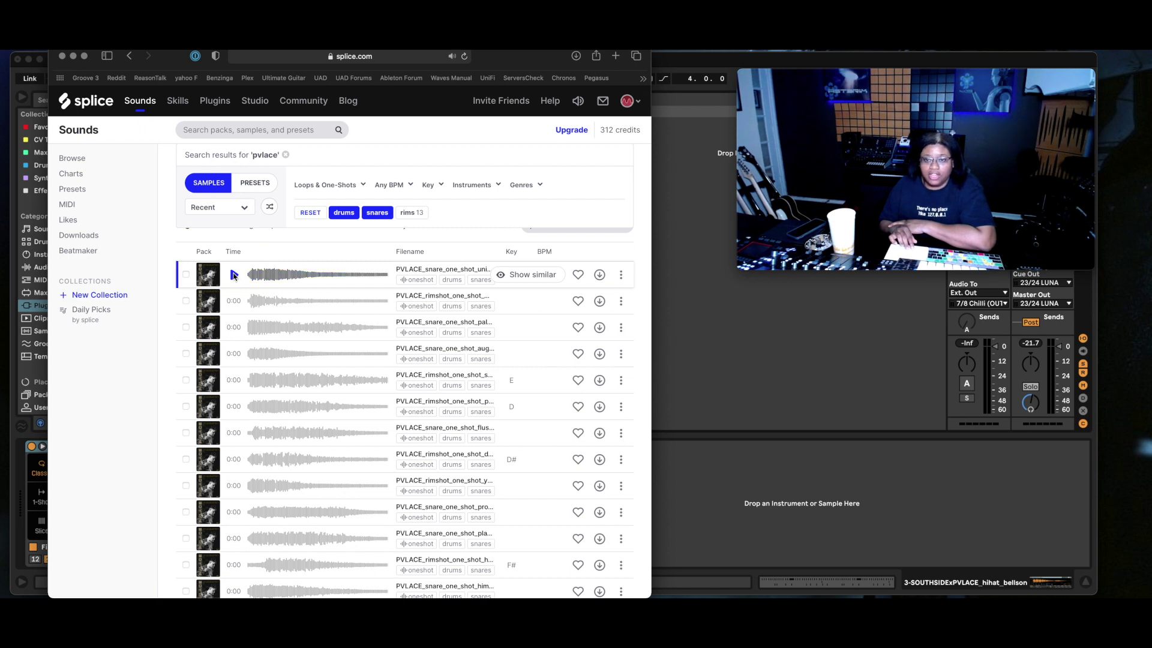
{"action": "left_click", "coordinate": [235, 302]}
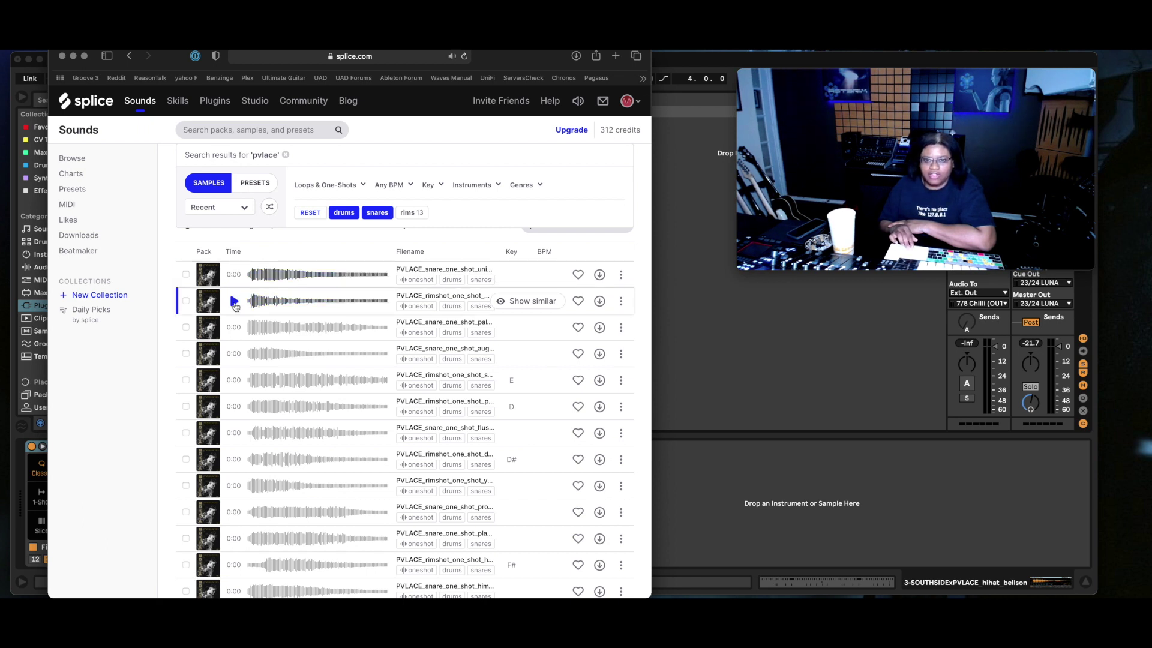
{"action": "left_click", "coordinate": [234, 328]}
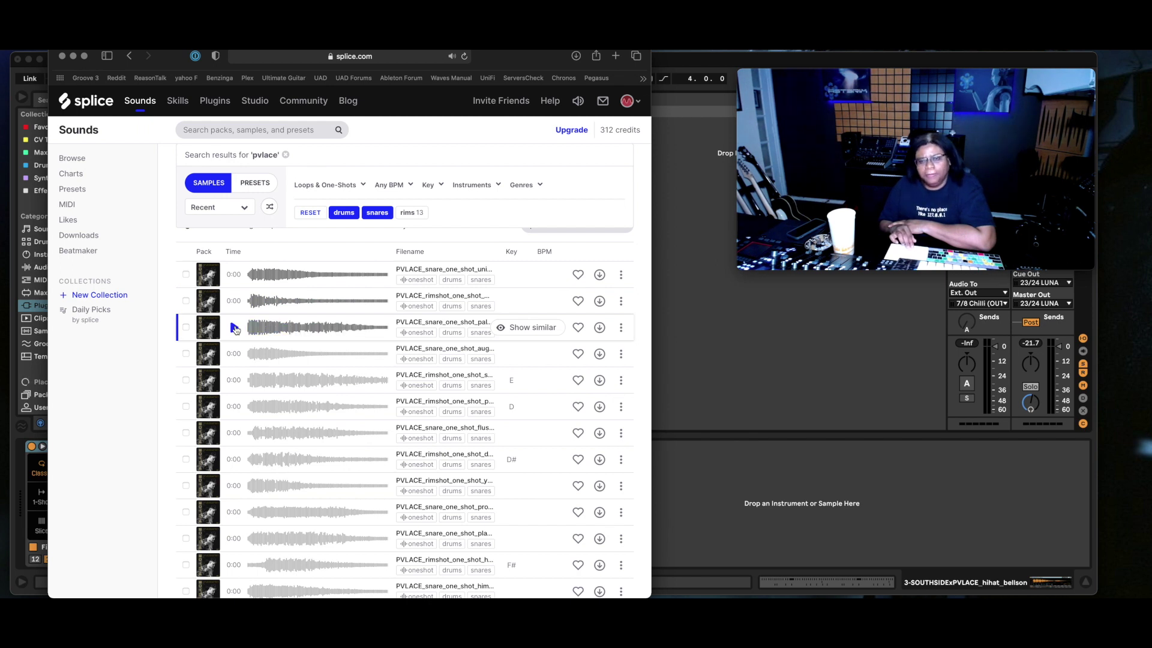
{"action": "left_click", "coordinate": [234, 353]}
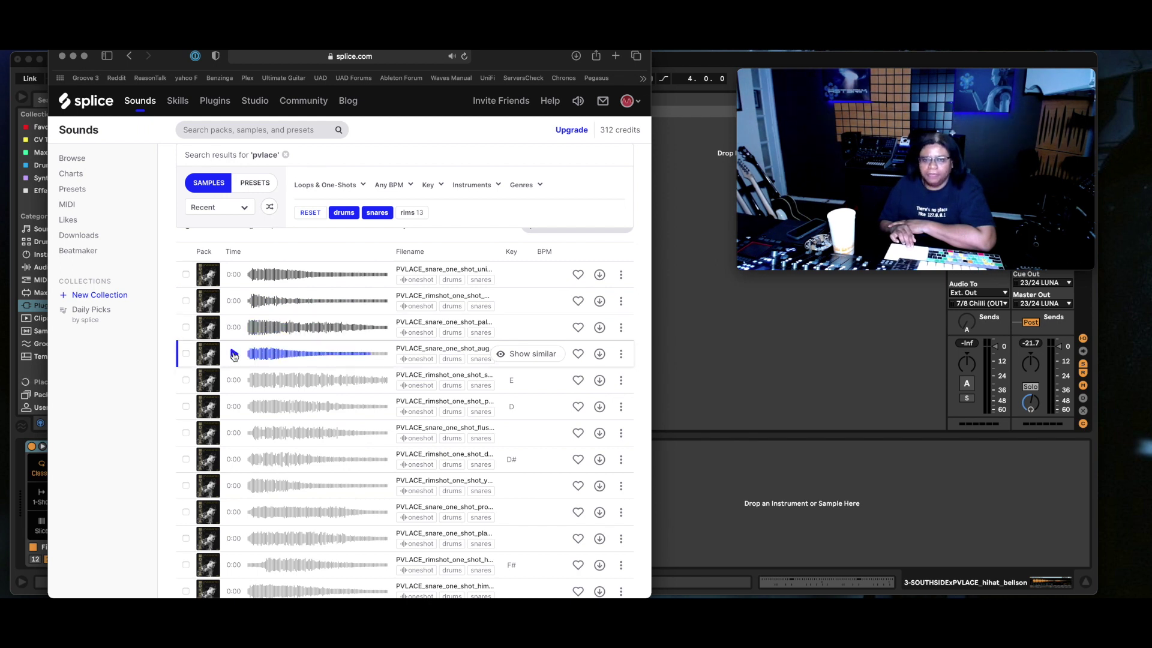
{"action": "left_click", "coordinate": [235, 382]}
{"action": "left_click", "coordinate": [234, 381]}
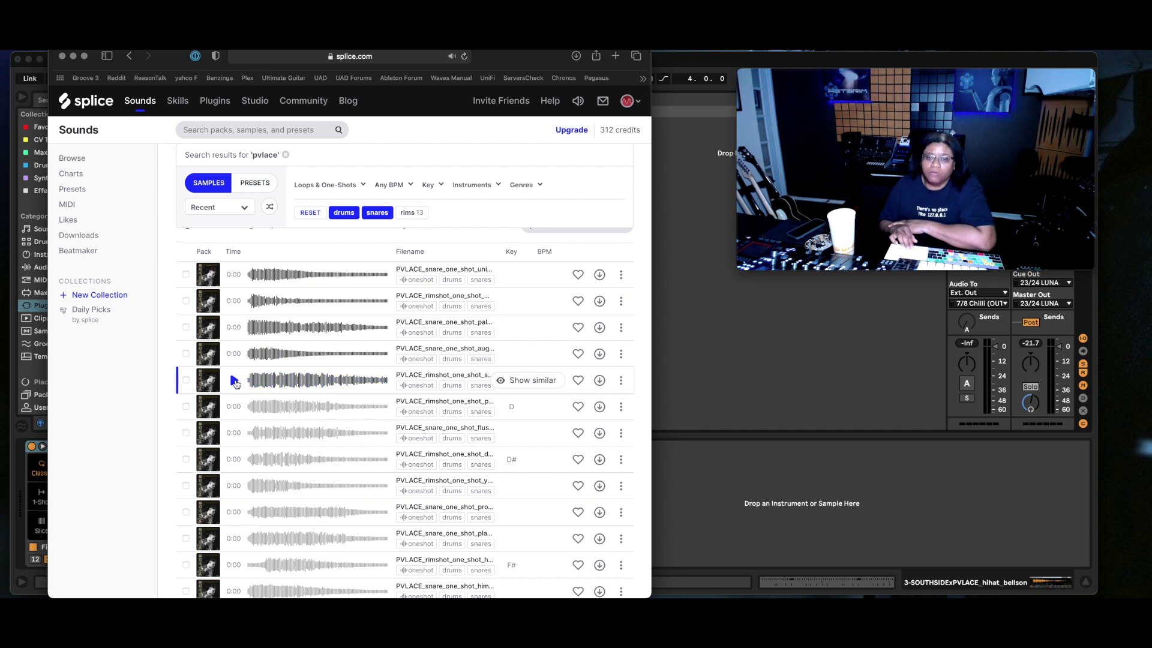
{"action": "left_click", "coordinate": [234, 407]}
{"action": "left_click", "coordinate": [234, 406]}
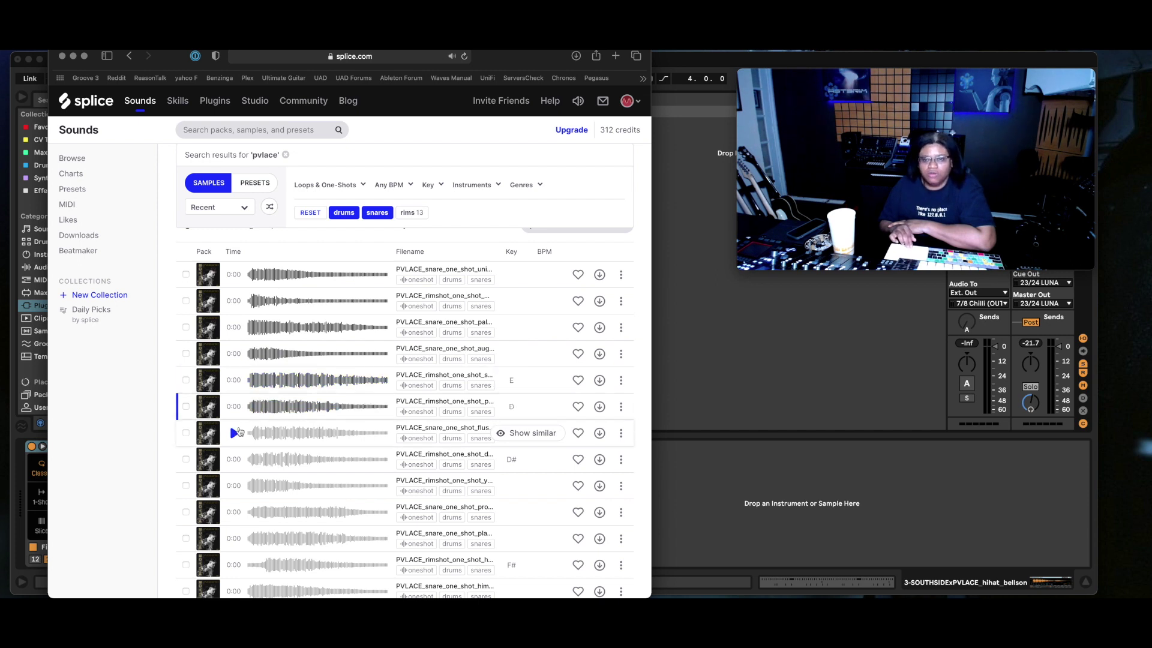
{"action": "left_click", "coordinate": [235, 435]}
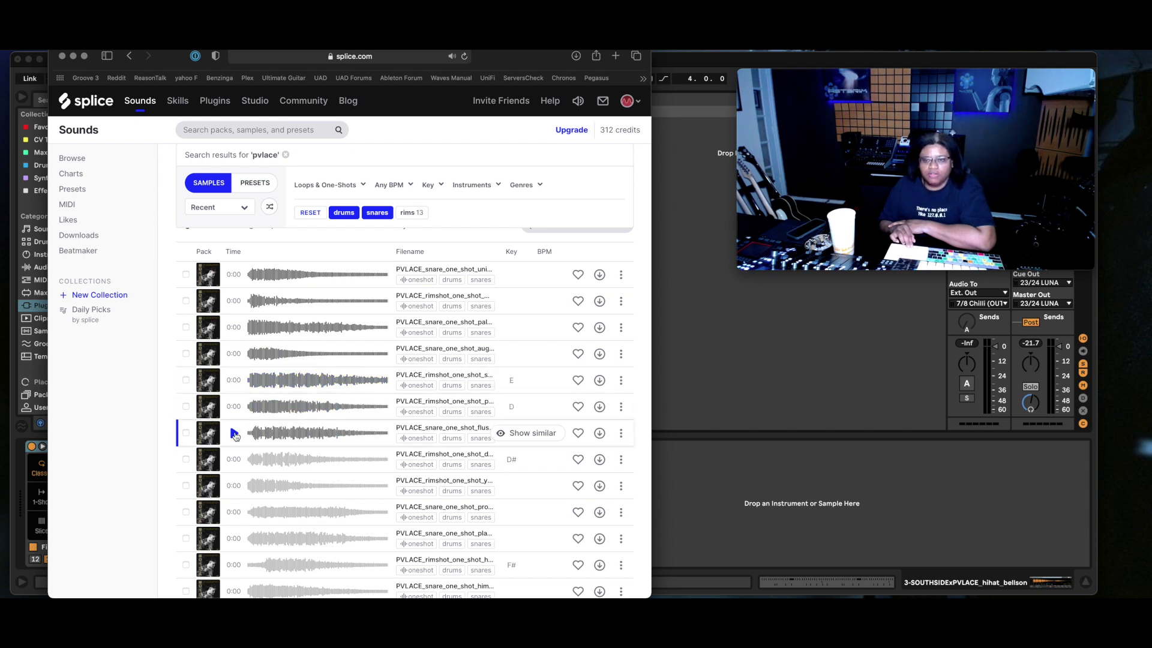
{"action": "left_click", "coordinate": [235, 461]}
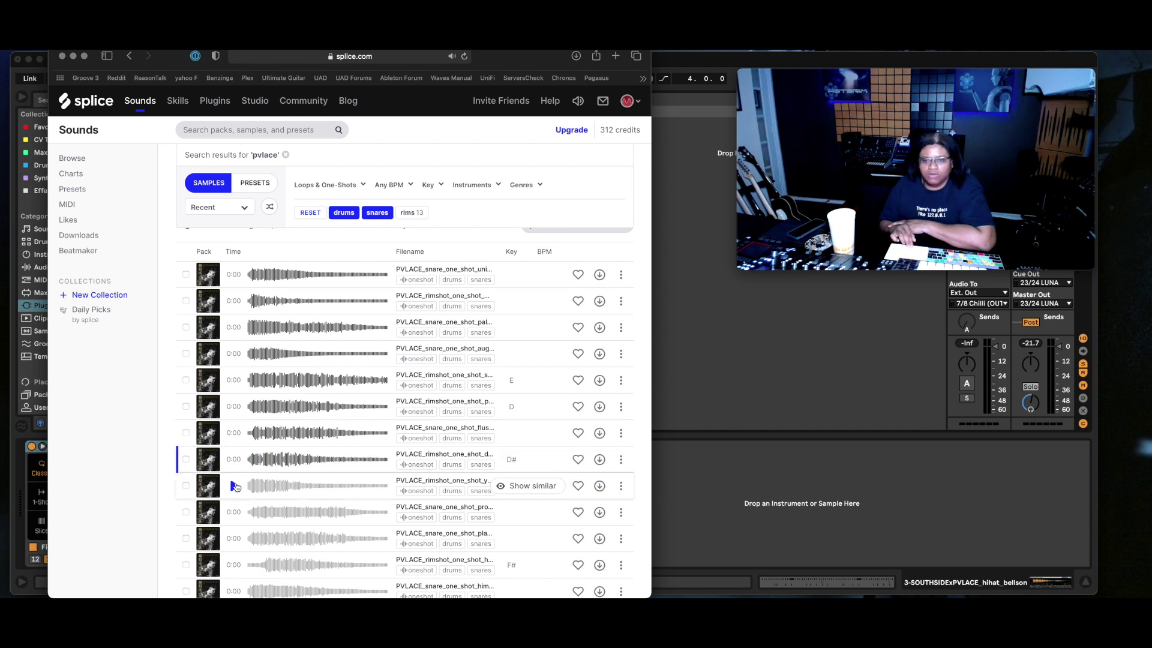
{"action": "left_click", "coordinate": [235, 487]}
{"action": "left_click", "coordinate": [235, 486]}
{"action": "left_click", "coordinate": [234, 487]}
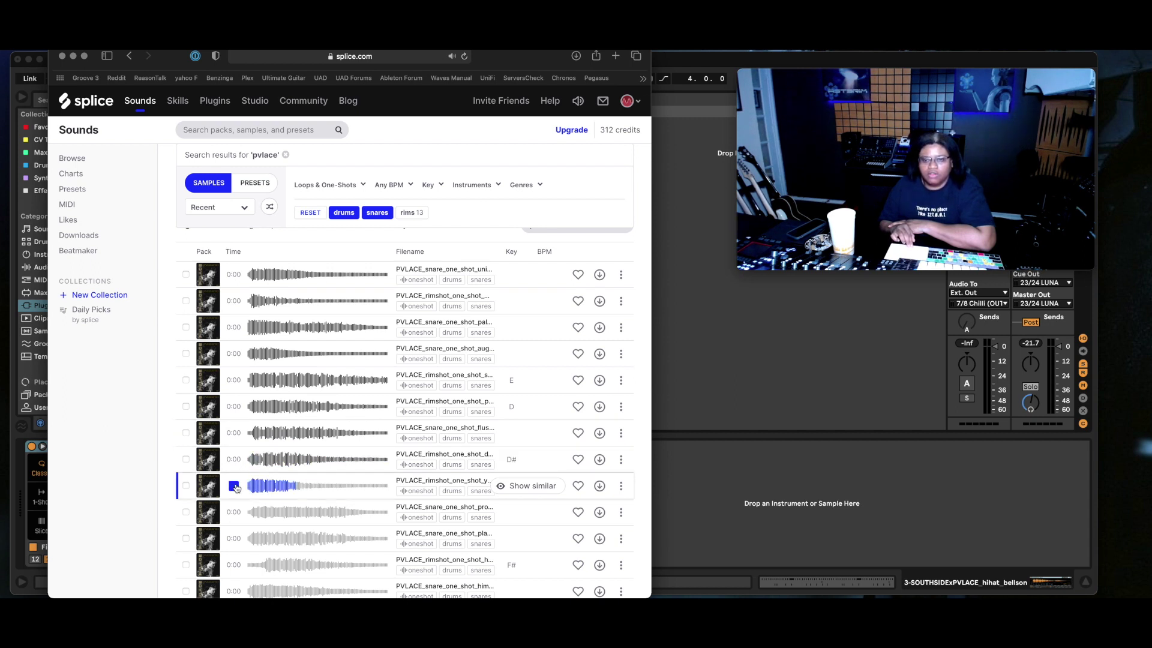
Step: Audition the next four one-shots in the list, from PVLACE_snare_one_shot_pro... through PVLACE_snare_one_shot_him...
{"action": "scroll", "coordinate": [236, 488], "scroll_direction": "down", "scroll_amount": 5}
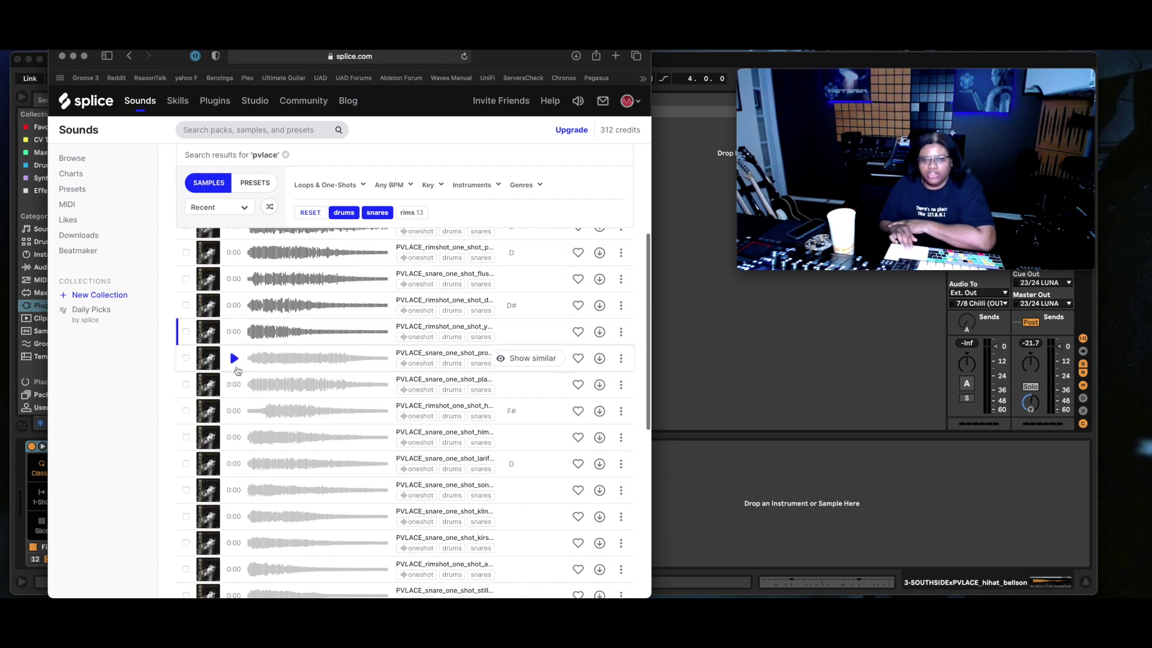
{"action": "left_click", "coordinate": [235, 358]}
{"action": "left_click", "coordinate": [235, 359]}
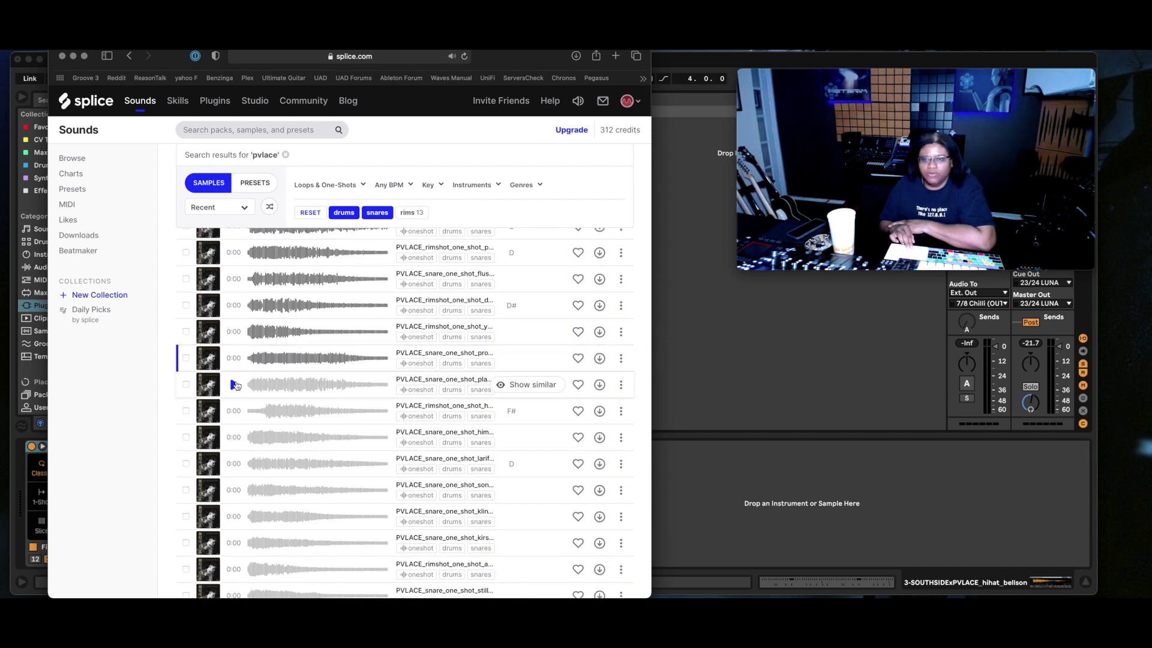
{"action": "left_click", "coordinate": [235, 385]}
{"action": "left_click", "coordinate": [236, 412]}
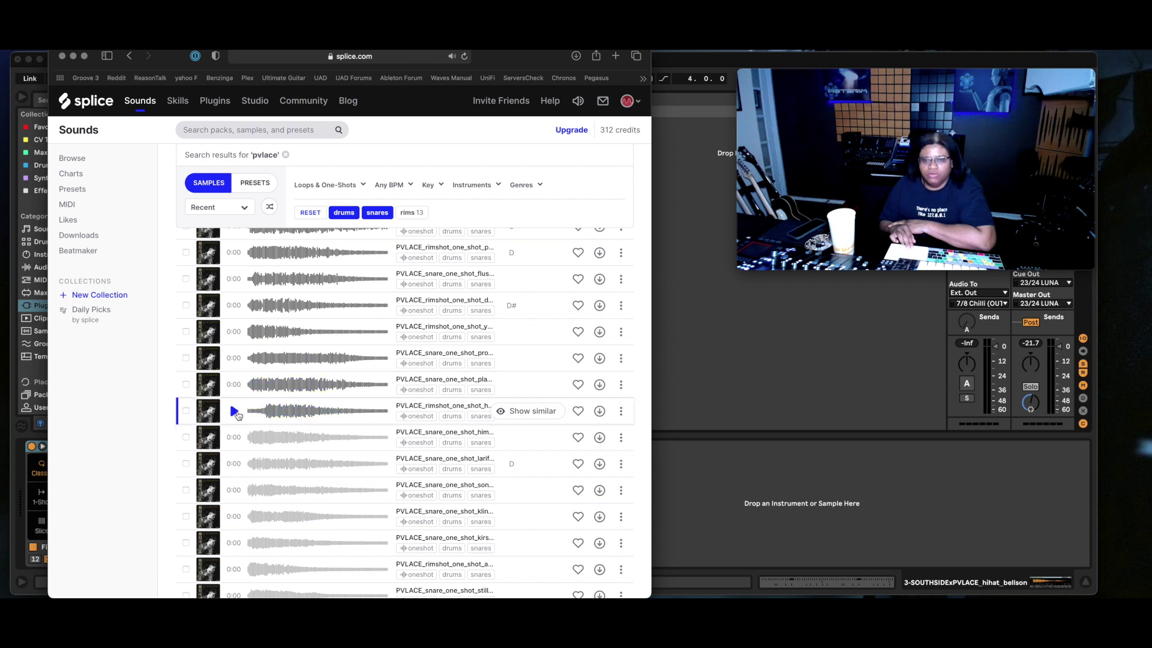
{"action": "left_click", "coordinate": [238, 438]}
{"action": "left_click", "coordinate": [238, 438]}
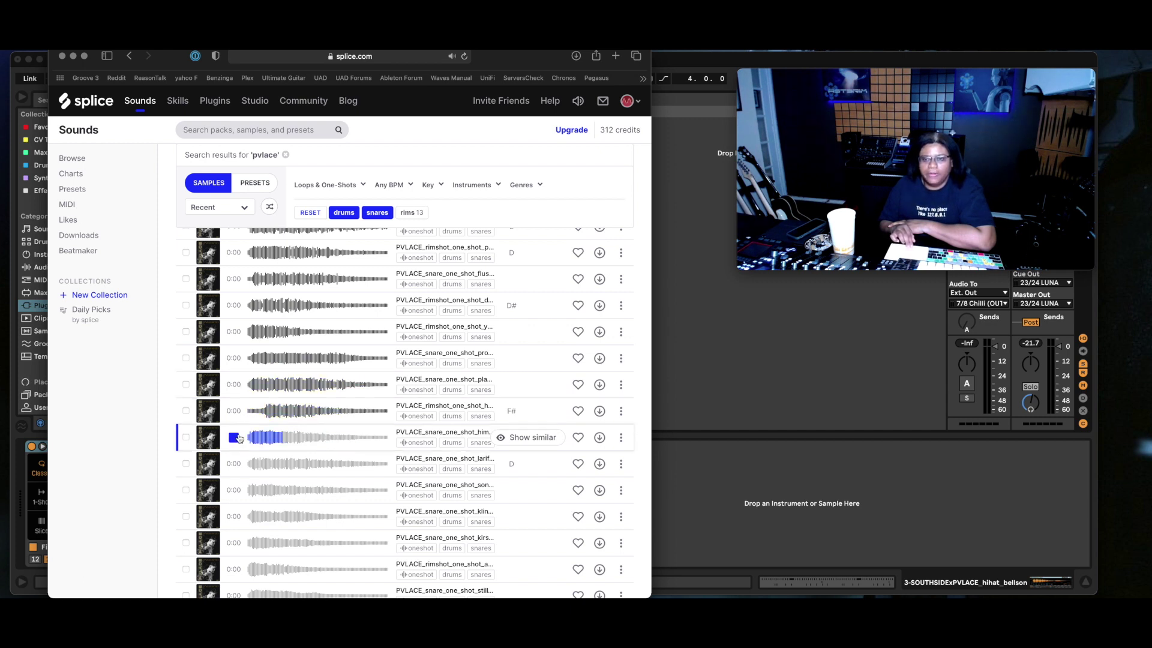
{"action": "left_click", "coordinate": [238, 439]}
Step: Audition the PVLACE_snare_one_shot_larif... sample in the key of D, select it and download it
{"action": "scroll", "coordinate": [238, 439], "scroll_direction": "down", "scroll_amount": 1}
{"action": "scroll", "coordinate": [238, 439], "scroll_direction": "down", "scroll_amount": 2}
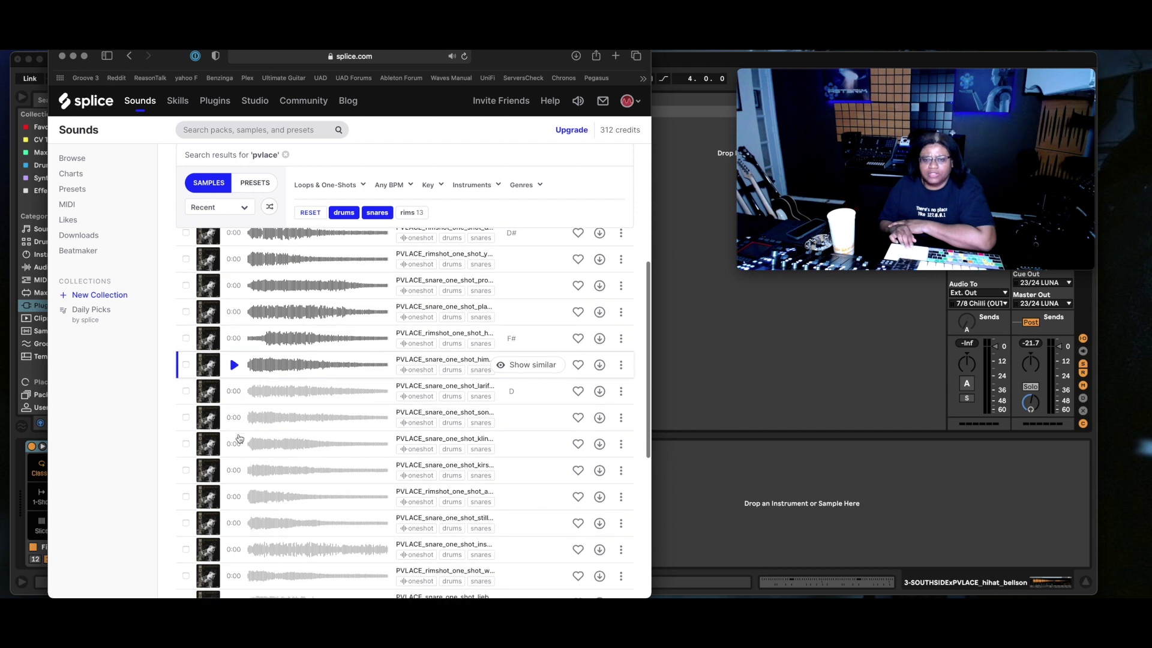
{"action": "left_click", "coordinate": [233, 391]}
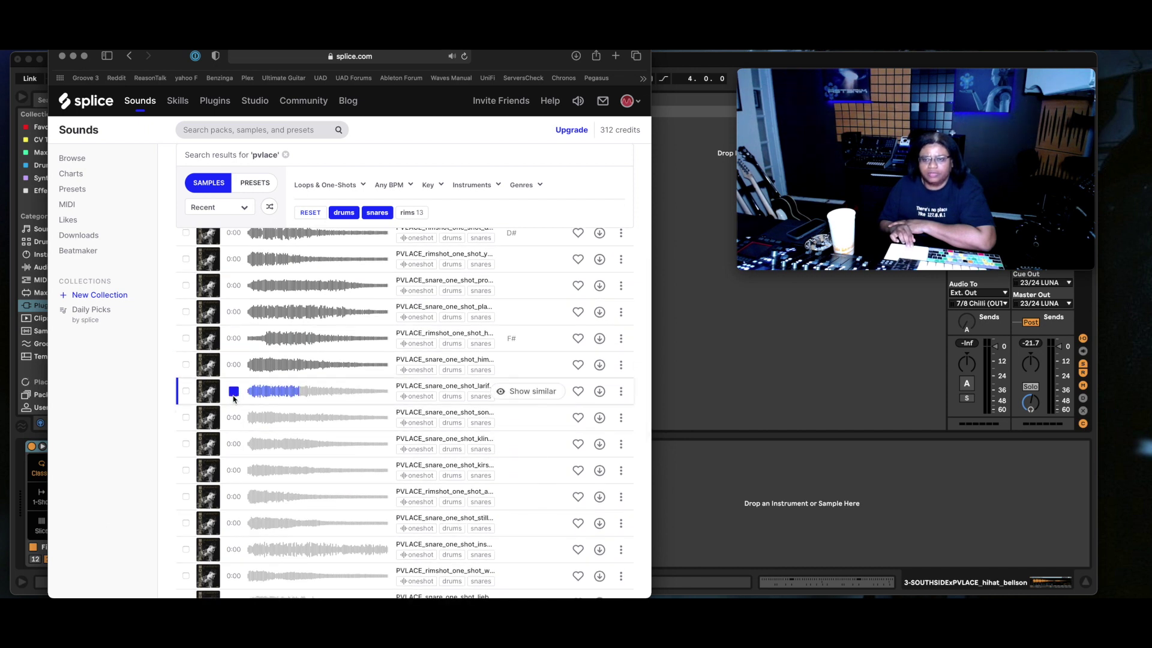
{"action": "left_click", "coordinate": [185, 392]}
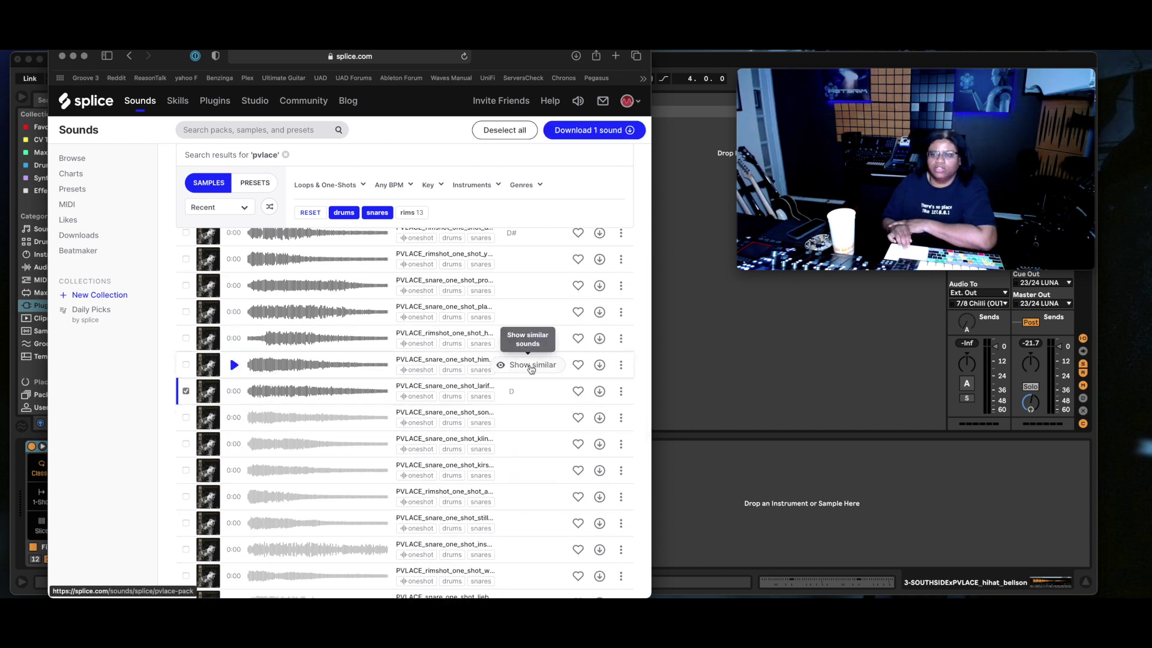
{"action": "left_click", "coordinate": [600, 392]}
Step: Preview the 808 Mafia Presents pack briefly, and replace the snares filter with 808 while keeping the drums filter
{"action": "scroll", "coordinate": [276, 384], "scroll_direction": "up", "scroll_amount": 10}
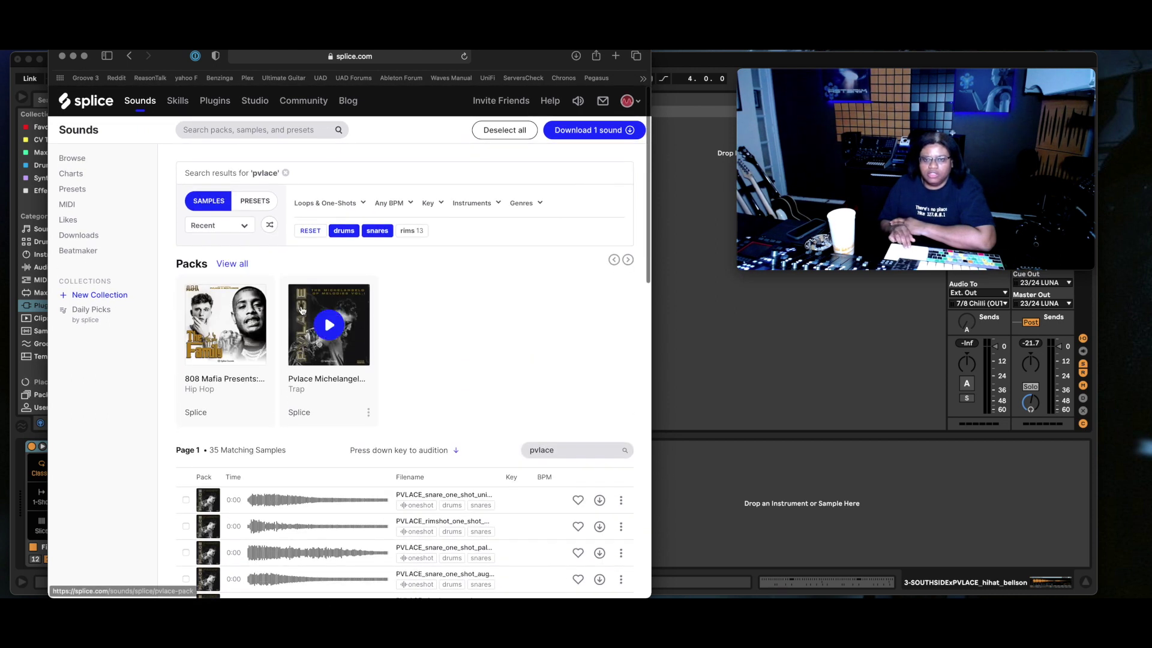
{"action": "left_click", "coordinate": [237, 324]}
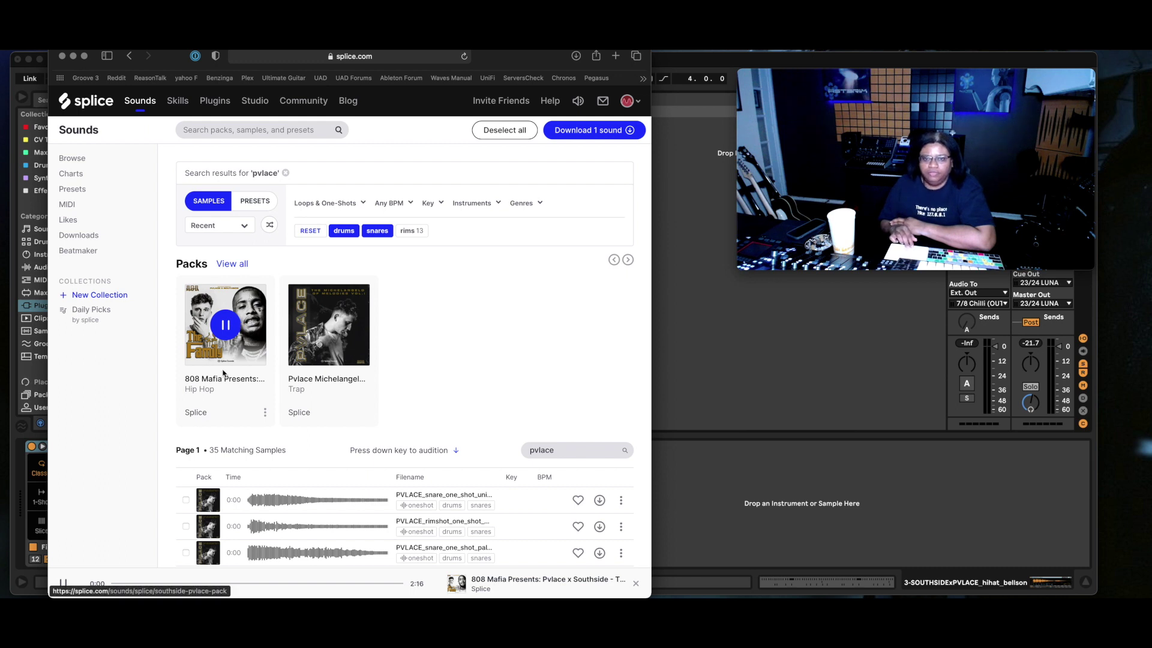
{"action": "left_click", "coordinate": [225, 331]}
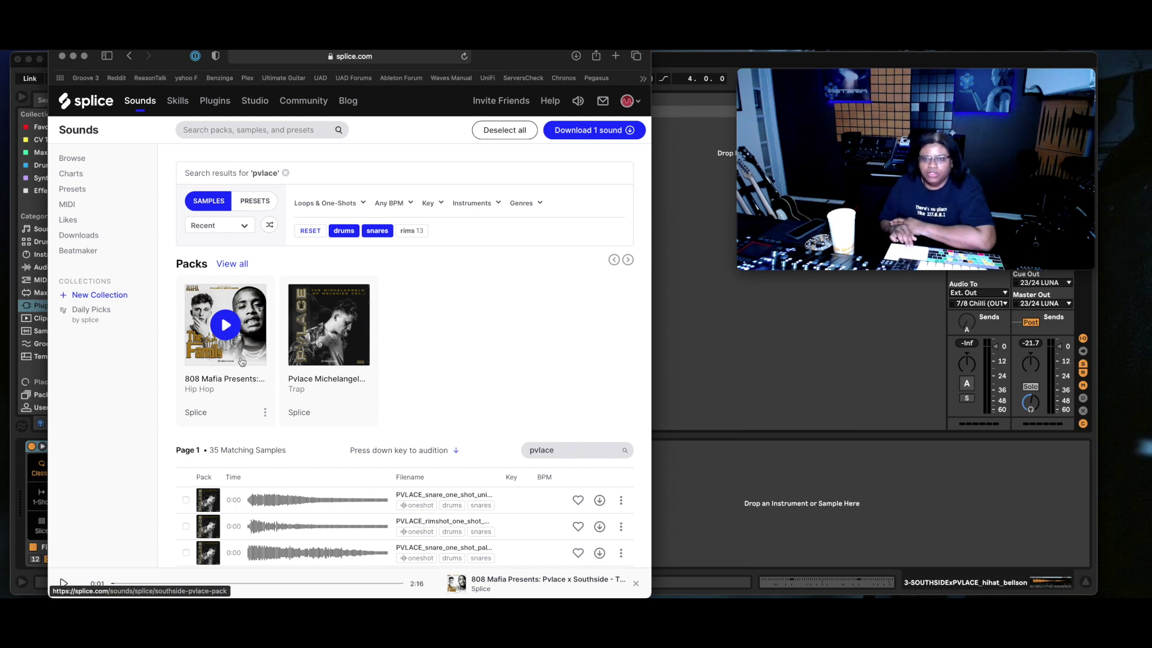
{"action": "left_click", "coordinate": [377, 230]}
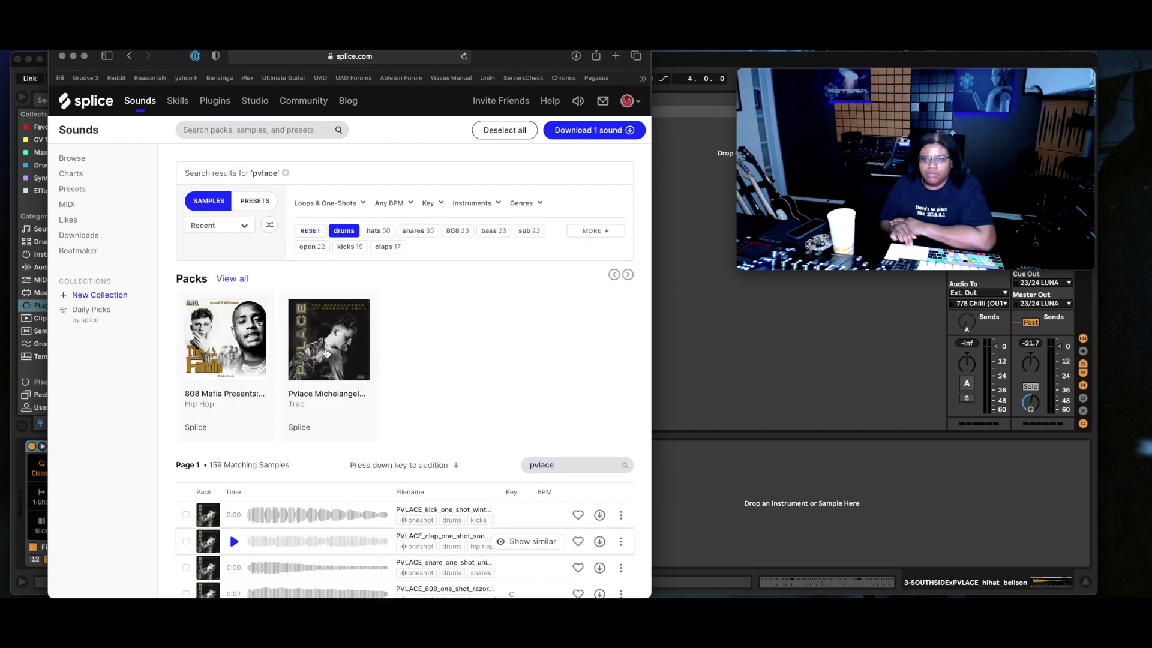
{"action": "left_click", "coordinate": [459, 232]}
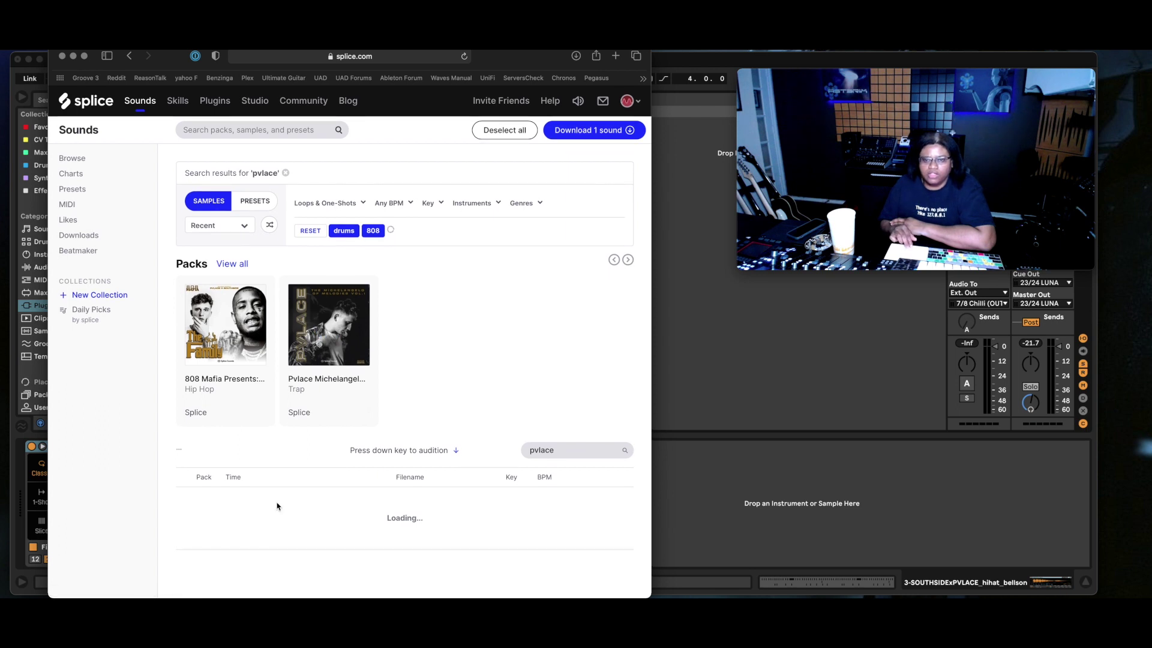
Step: Audition the first four Pvlace 808 one-shots in the results: razor, ardo, rain and arme
{"action": "scroll", "coordinate": [277, 505], "scroll_direction": "down", "scroll_amount": 5}
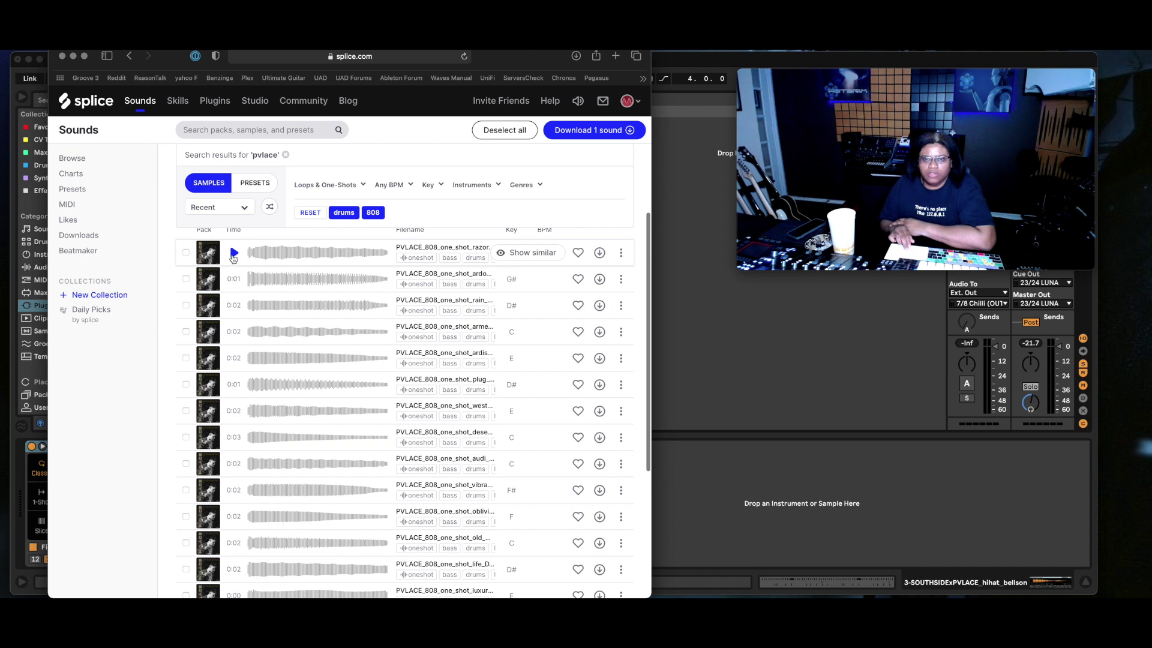
{"action": "left_click", "coordinate": [233, 254]}
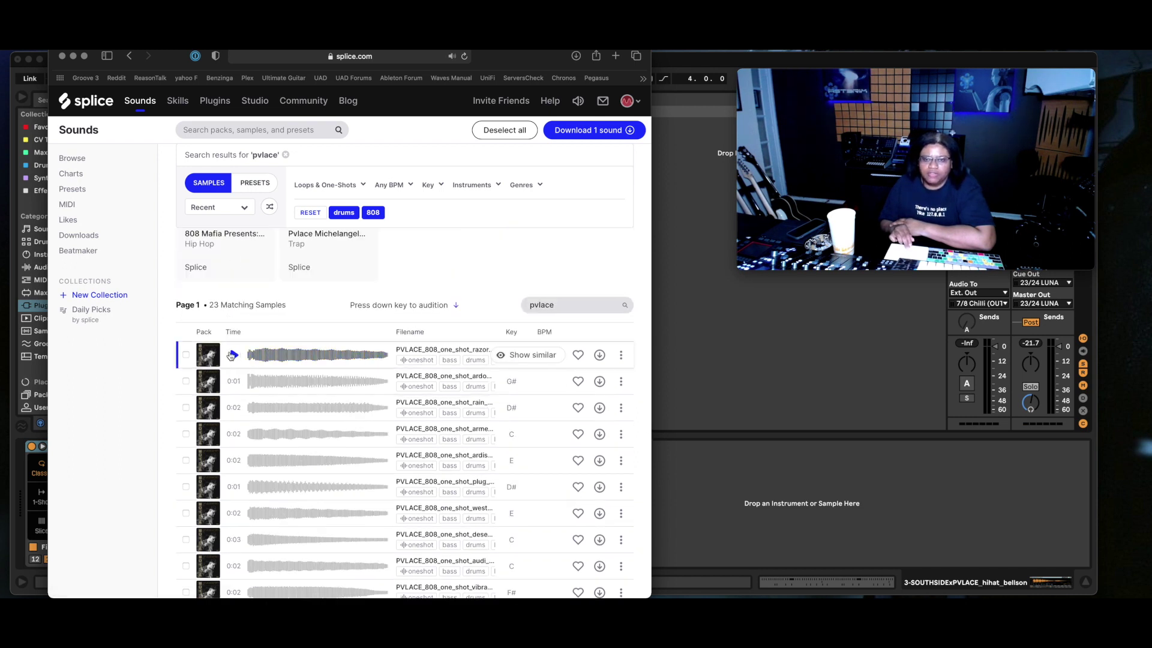
{"action": "left_click", "coordinate": [234, 355]}
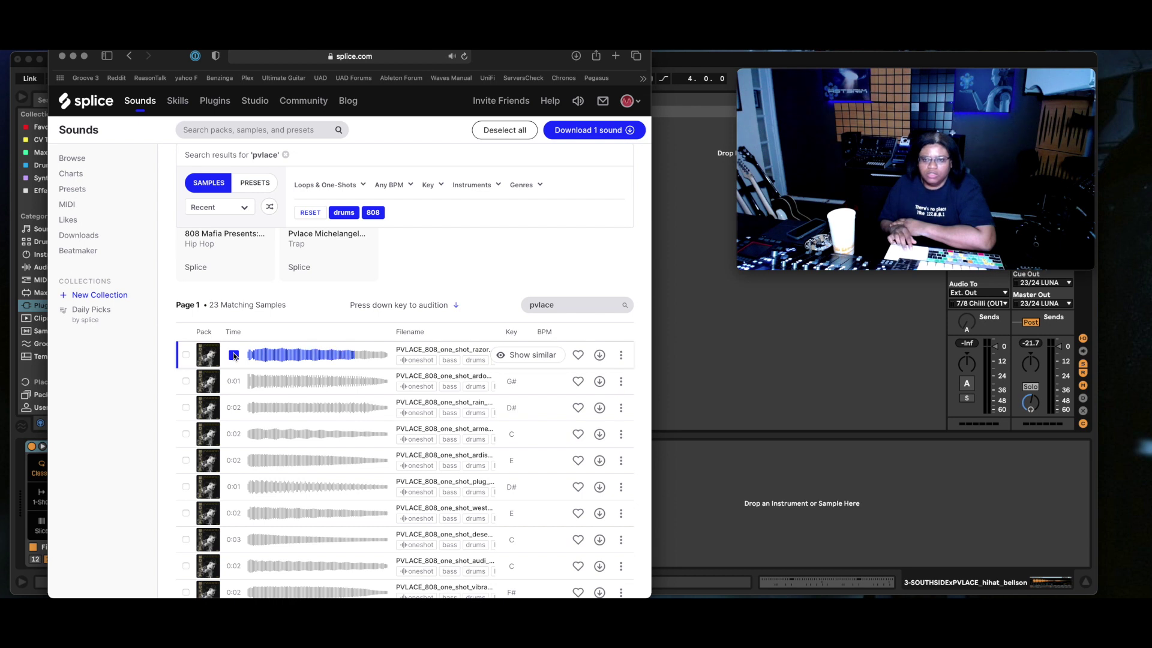
{"action": "left_click", "coordinate": [234, 382]}
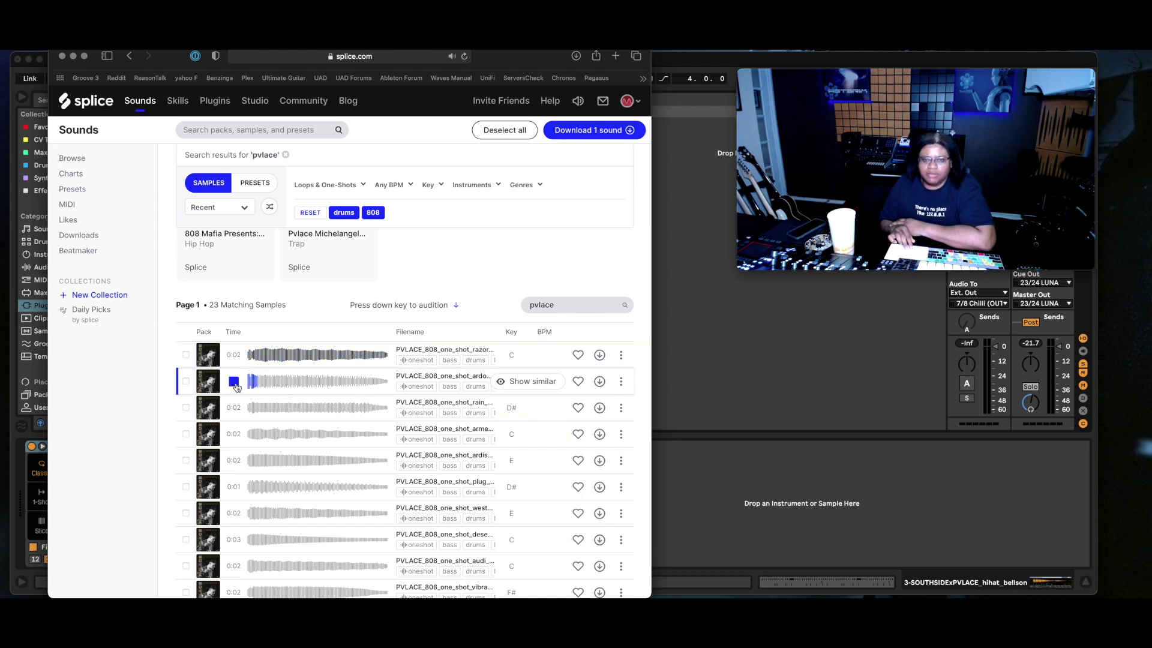
{"action": "left_click", "coordinate": [234, 382]}
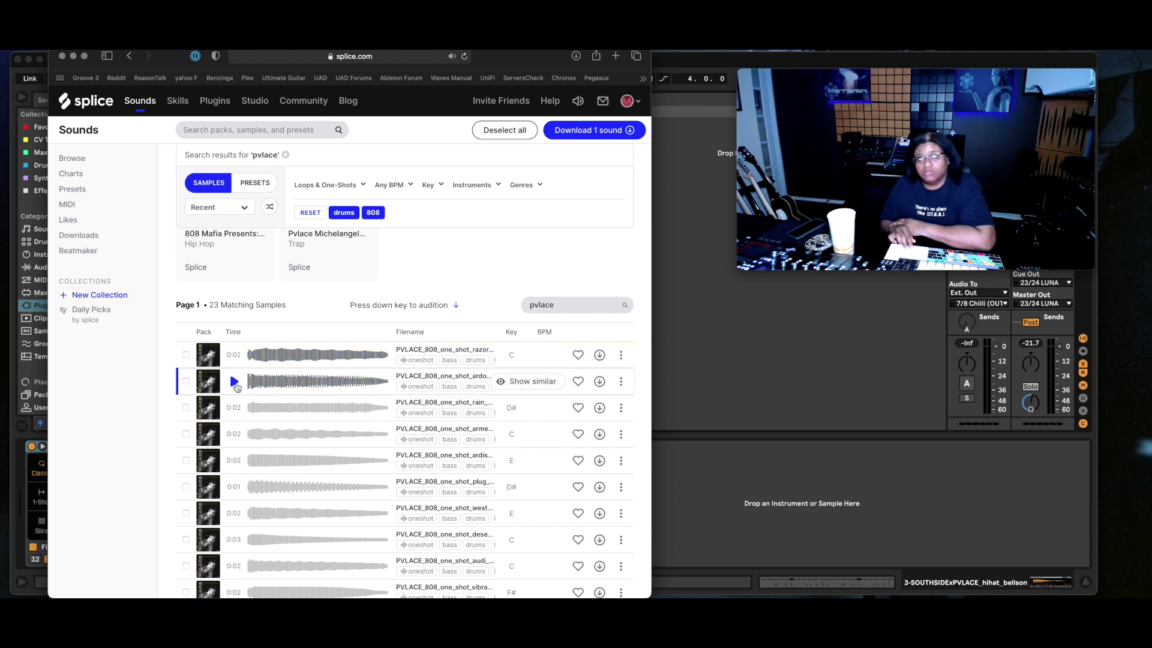
{"action": "left_click", "coordinate": [234, 382]}
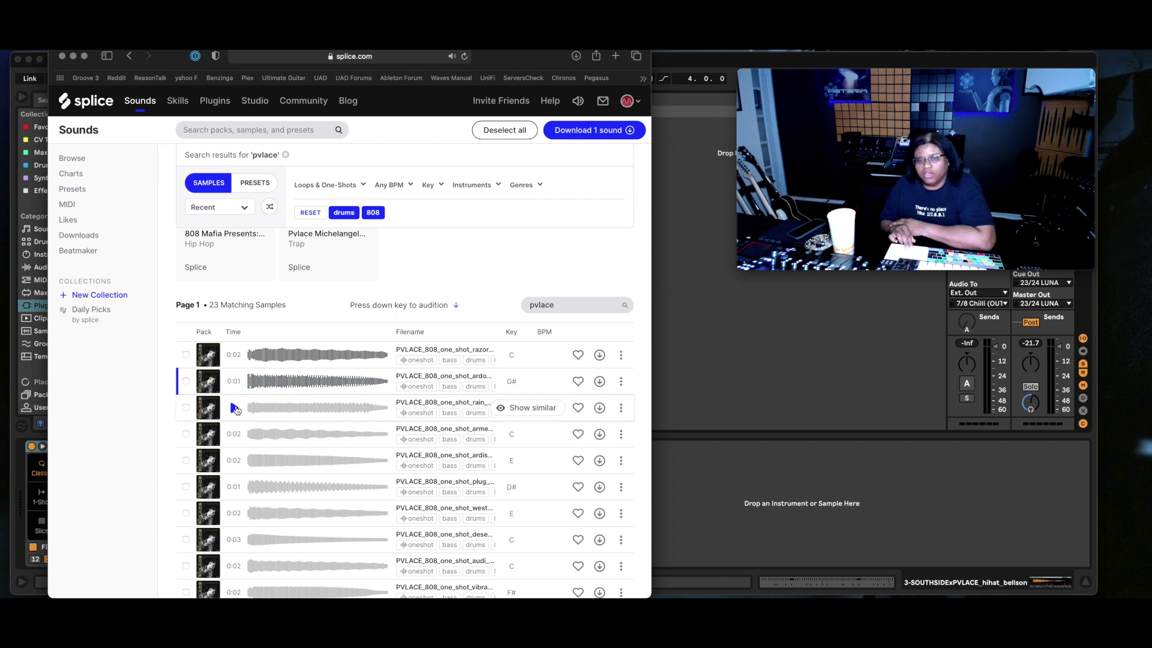
{"action": "left_click", "coordinate": [234, 408]}
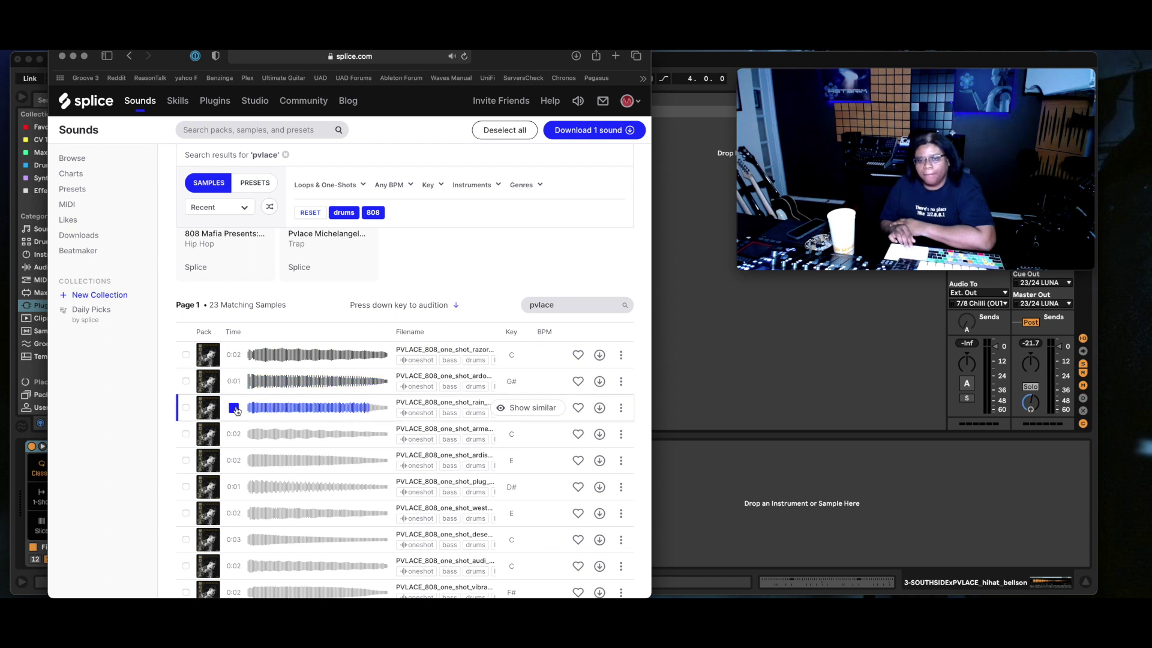
{"action": "left_click", "coordinate": [235, 434]}
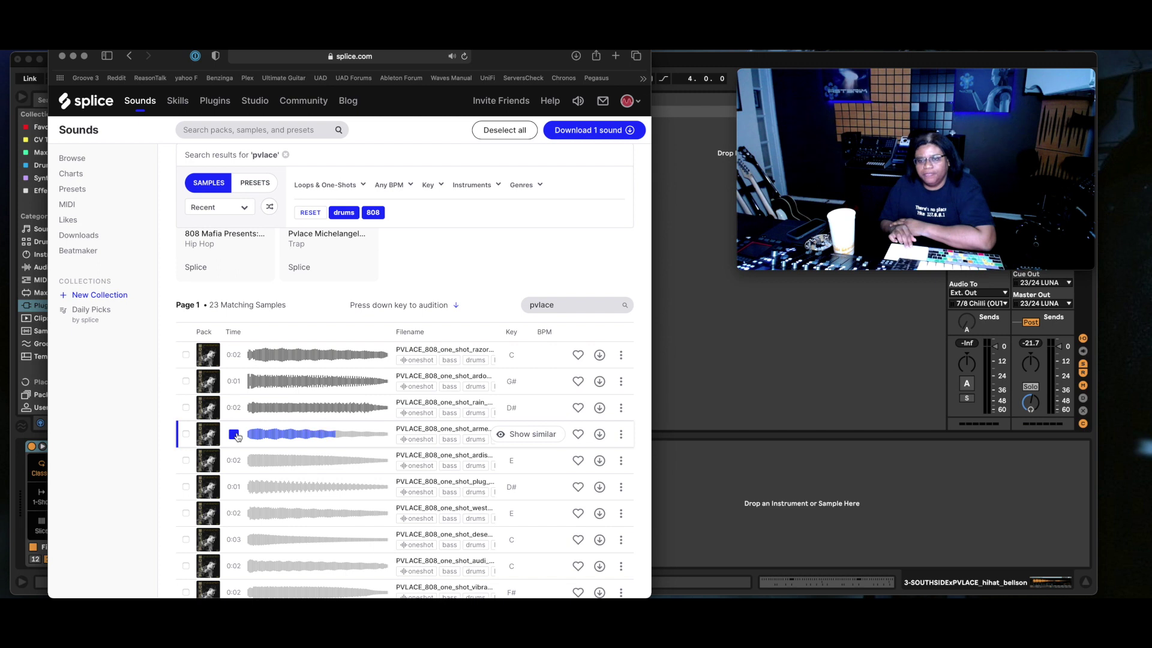
Step: Audition the ardis and plug 808 one-shots, and download the plug and razor 808 samples
{"action": "scroll", "coordinate": [236, 435], "scroll_direction": "down", "scroll_amount": 3}
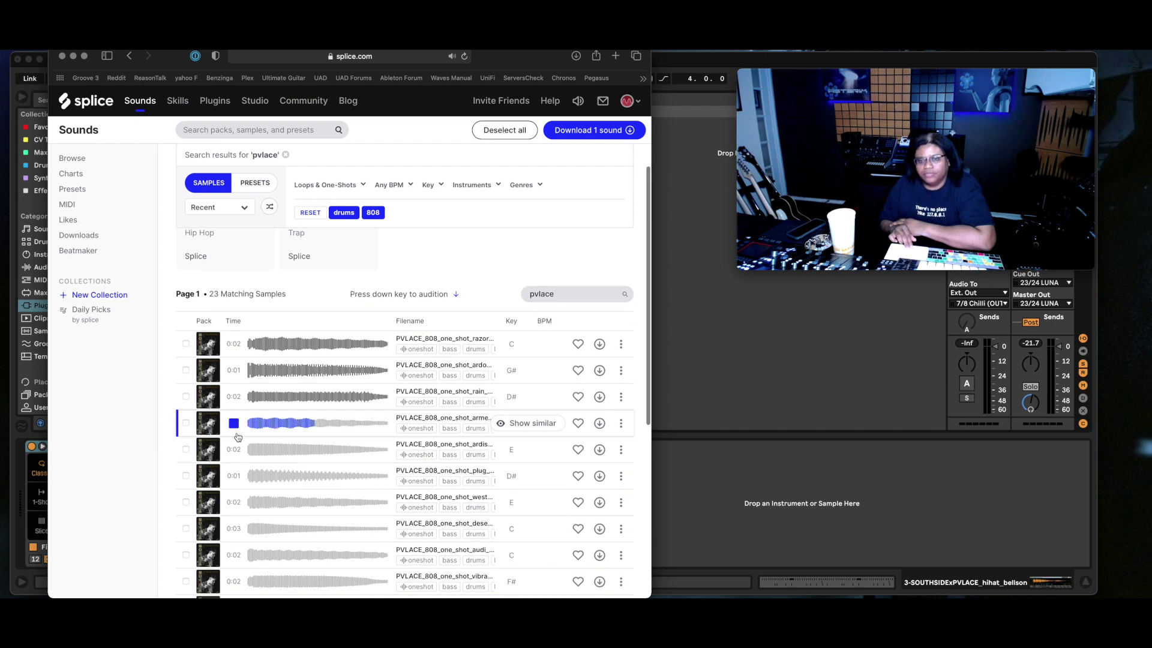
{"action": "left_click", "coordinate": [234, 354]}
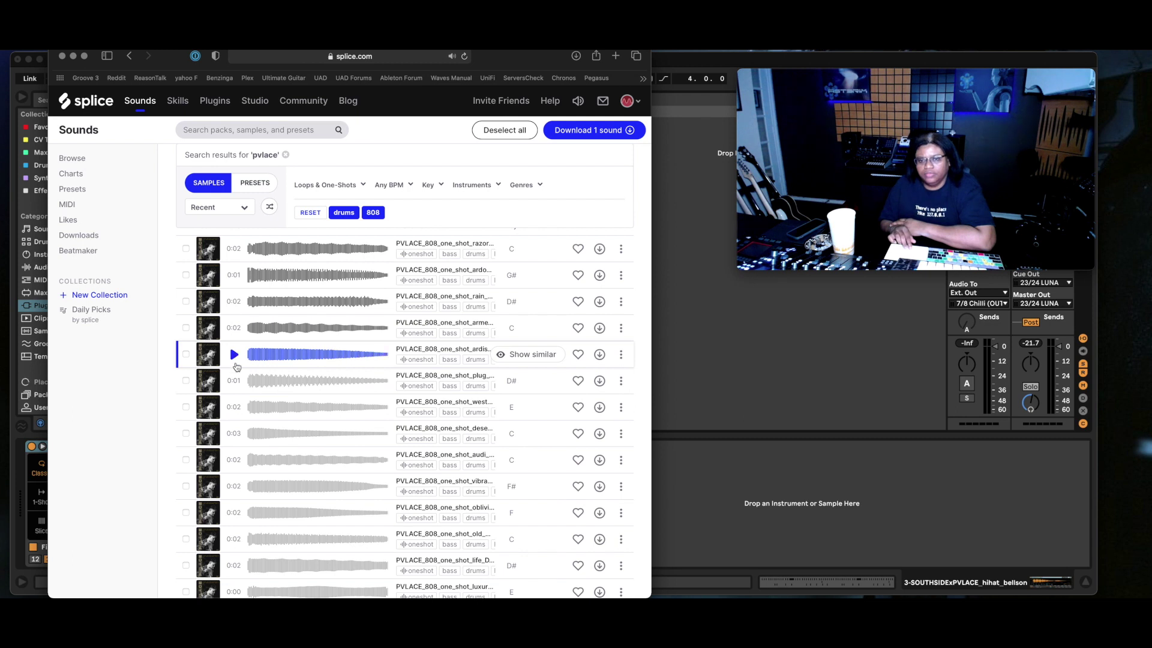
{"action": "left_click", "coordinate": [236, 382]}
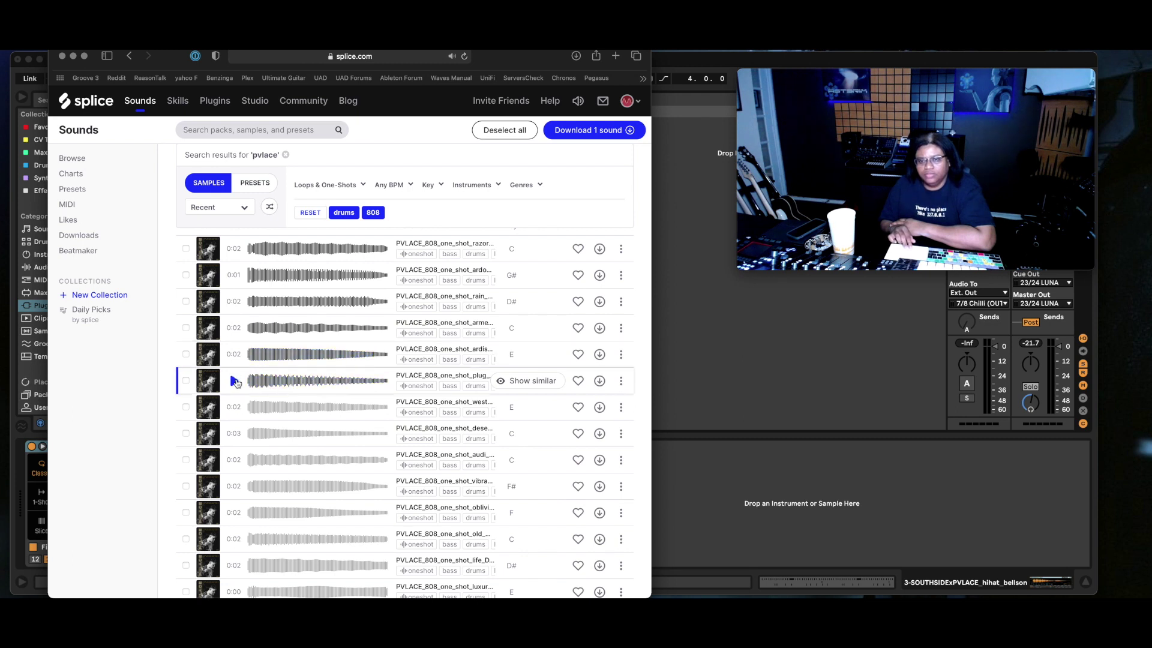
{"action": "left_click", "coordinate": [236, 382]}
{"action": "left_click", "coordinate": [236, 381]}
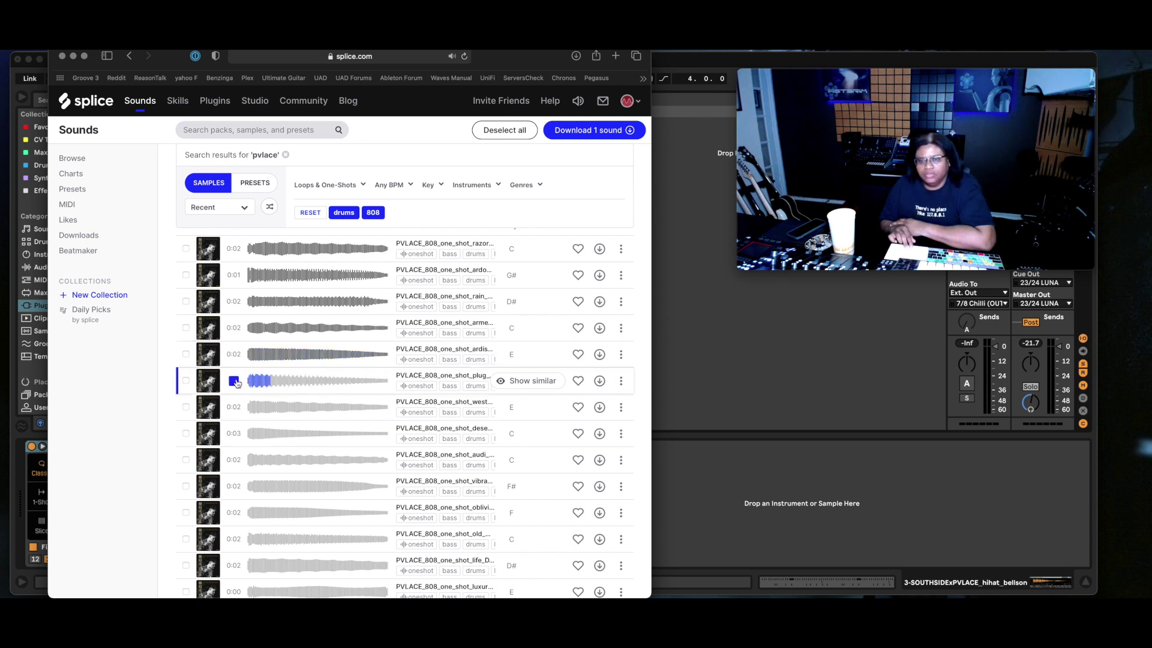
{"action": "left_click", "coordinate": [599, 381]}
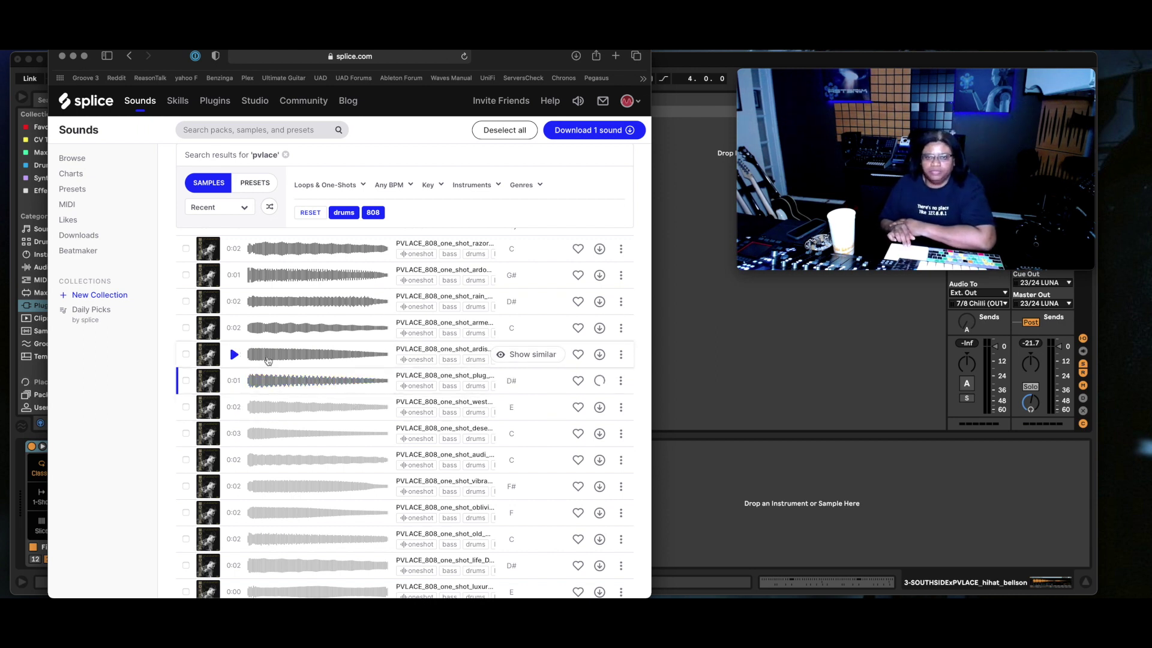
{"action": "left_click", "coordinate": [599, 249]}
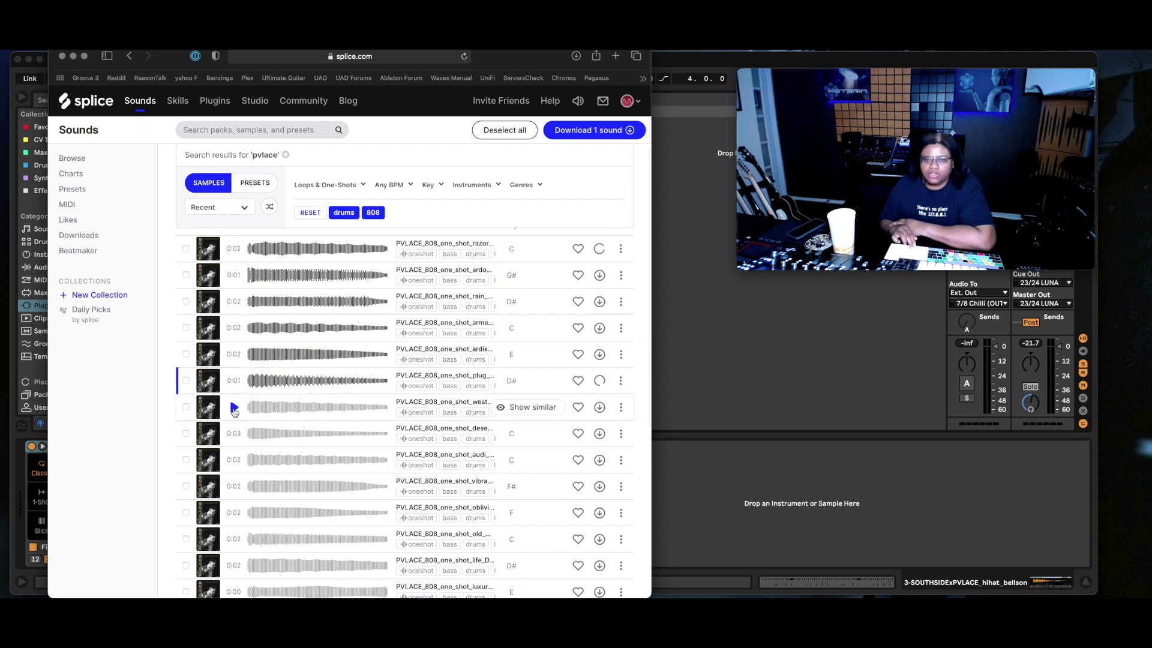
Step: Audition the west, dese..., audi, vibra..., oblivi... and old 808 one-shots in order
{"action": "left_click", "coordinate": [234, 433]}
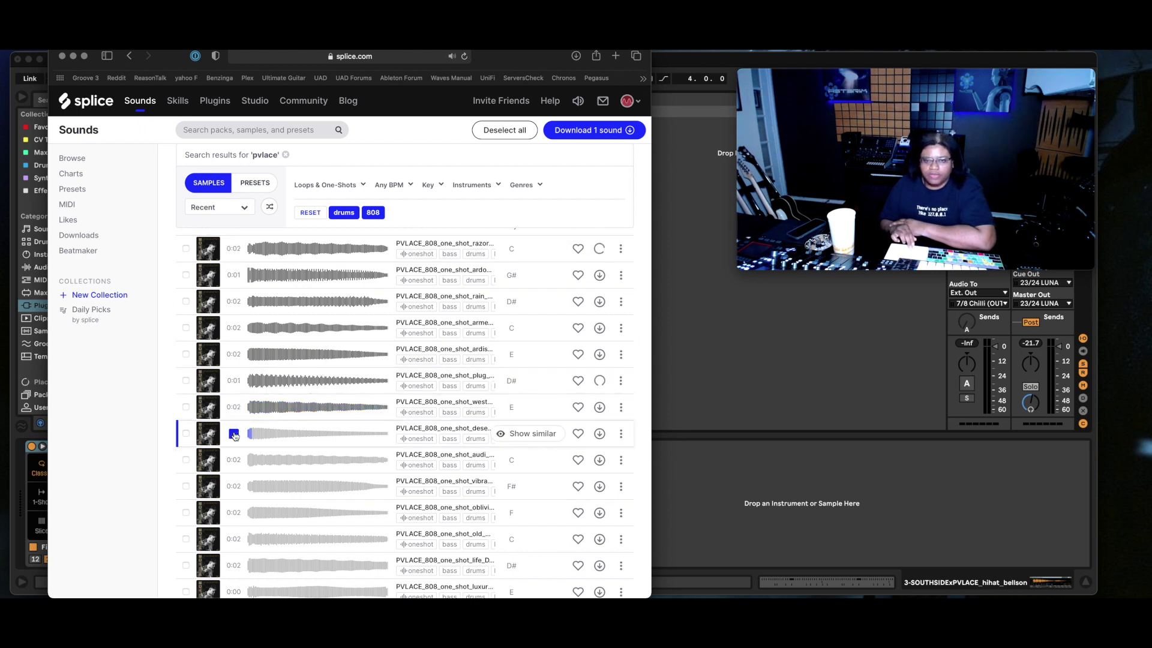
{"action": "left_click", "coordinate": [234, 459]}
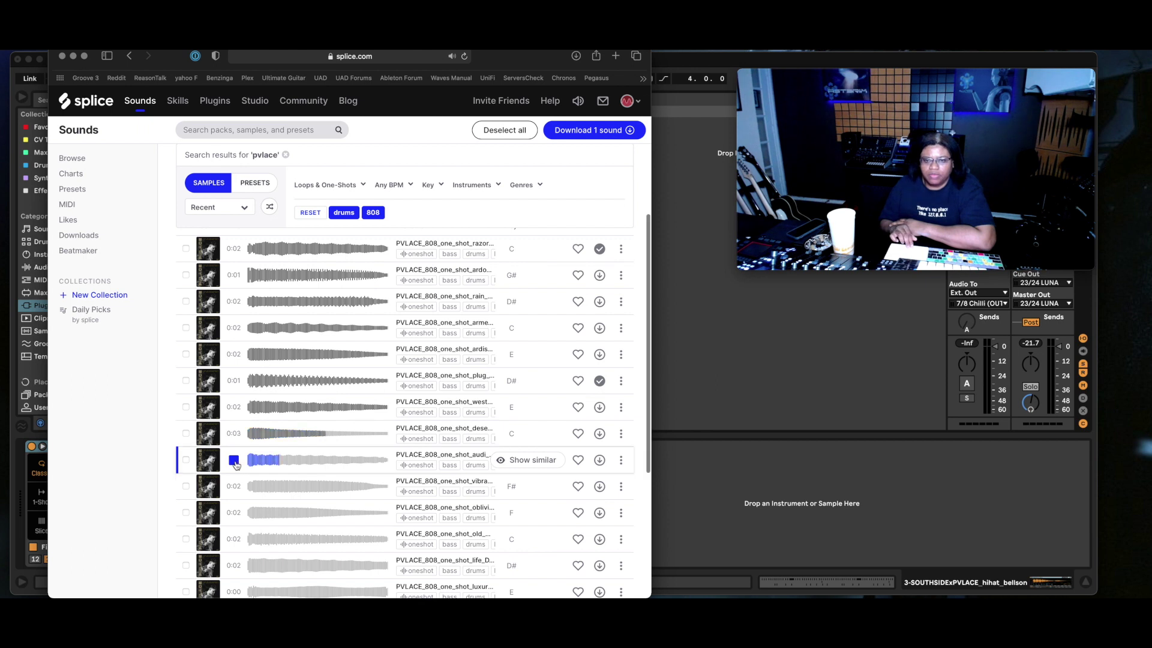
{"action": "scroll", "coordinate": [237, 466], "scroll_direction": "down", "scroll_amount": 3}
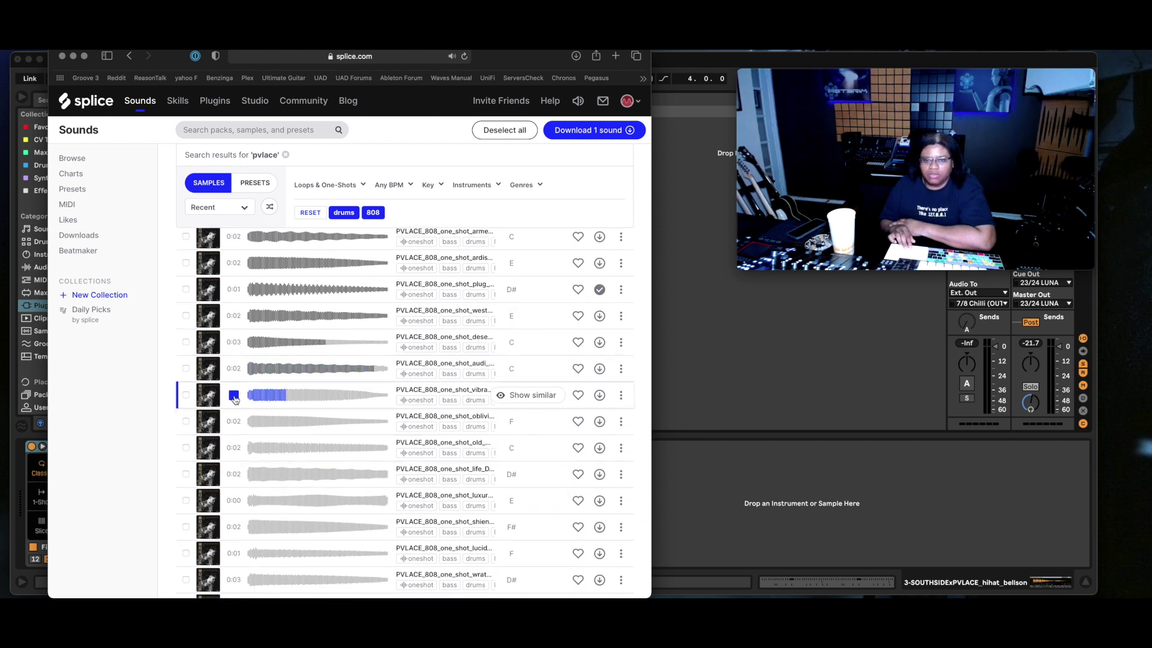
{"action": "left_click", "coordinate": [234, 422]}
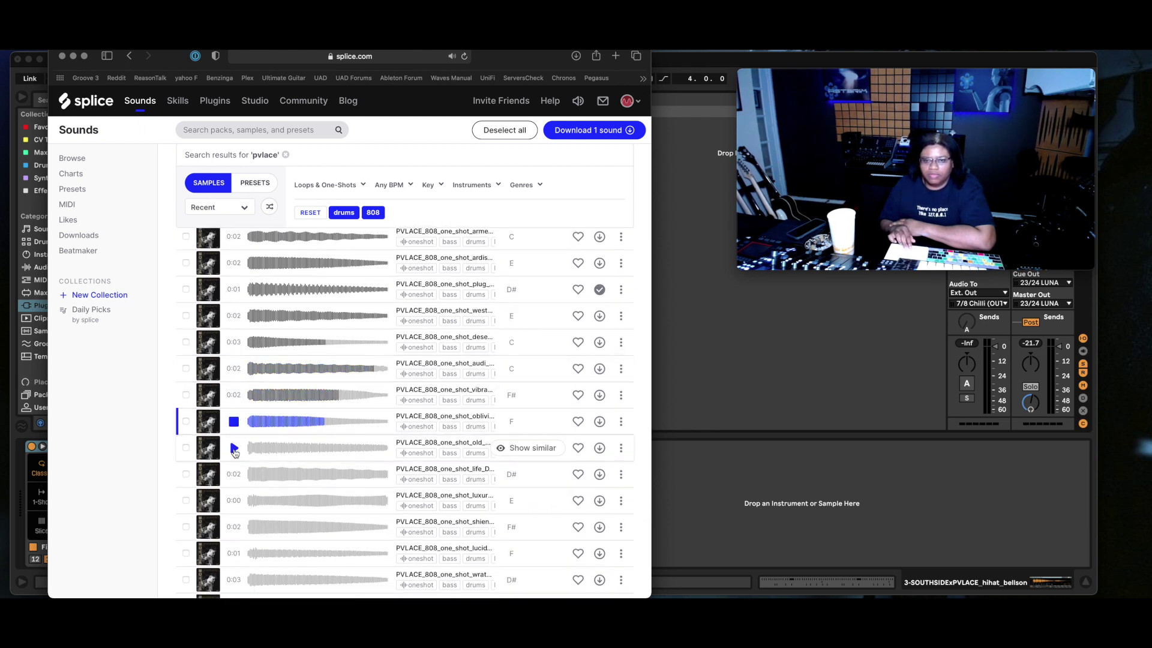
{"action": "left_click", "coordinate": [234, 448]}
Step: Audition the life, luxur..., shien..., lucid and wrat... 808 one-shots, replaying the luxur... sample
{"action": "scroll", "coordinate": [235, 452], "scroll_direction": "down", "scroll_amount": 3}
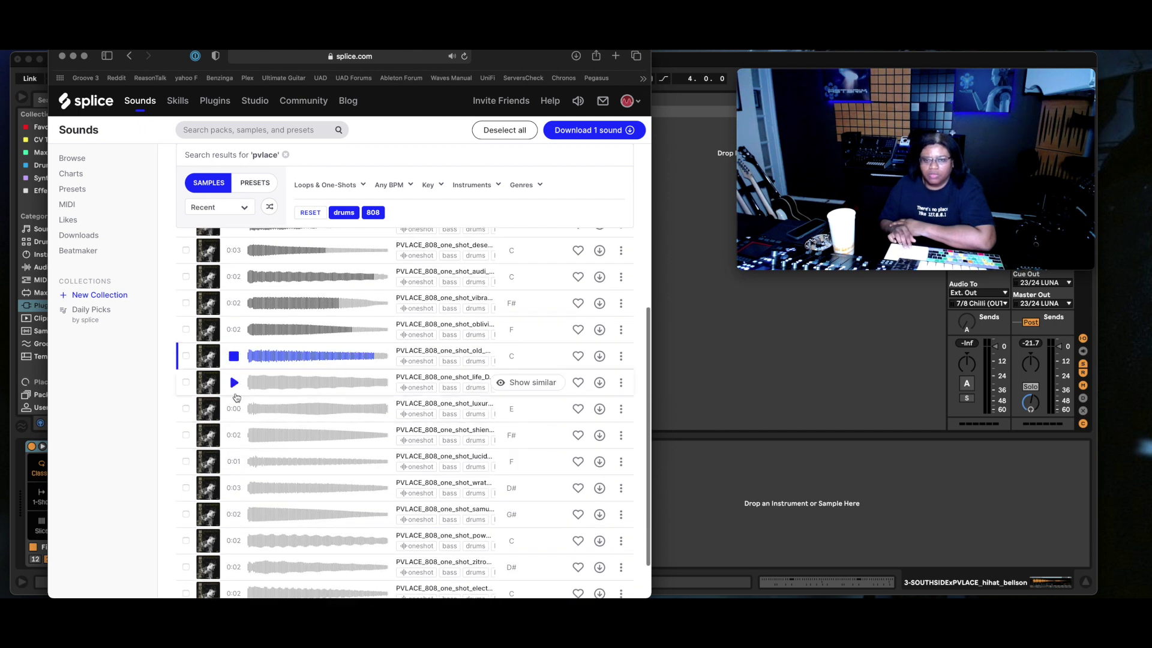
{"action": "left_click", "coordinate": [234, 382]}
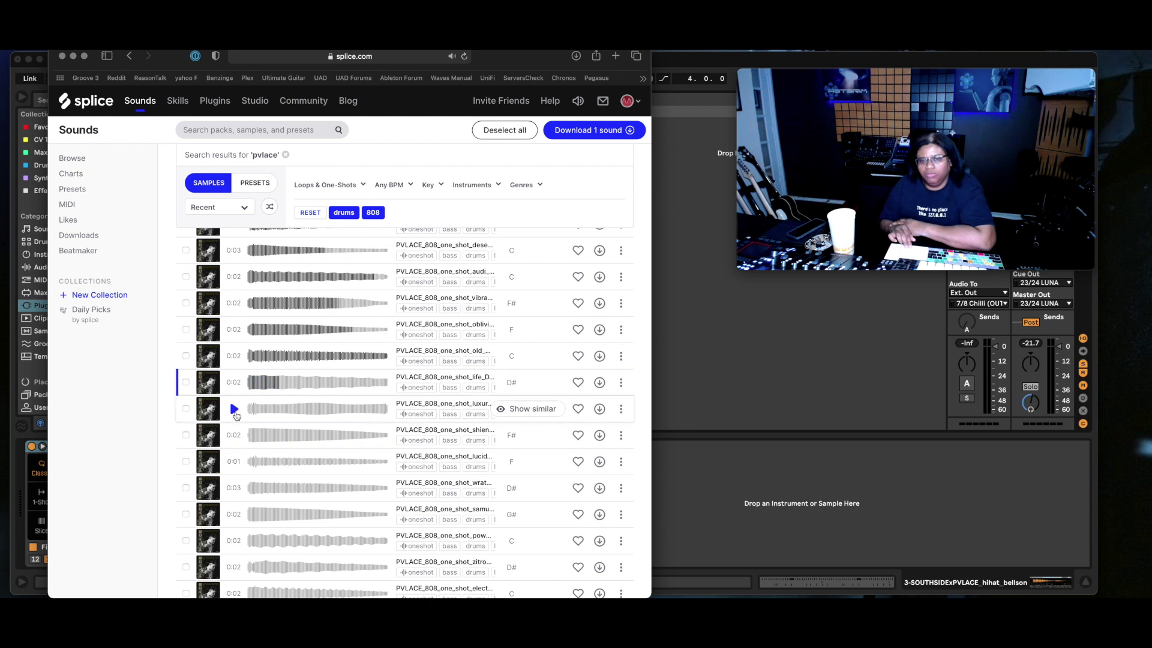
{"action": "scroll", "coordinate": [236, 416], "scroll_direction": "down", "scroll_amount": 2}
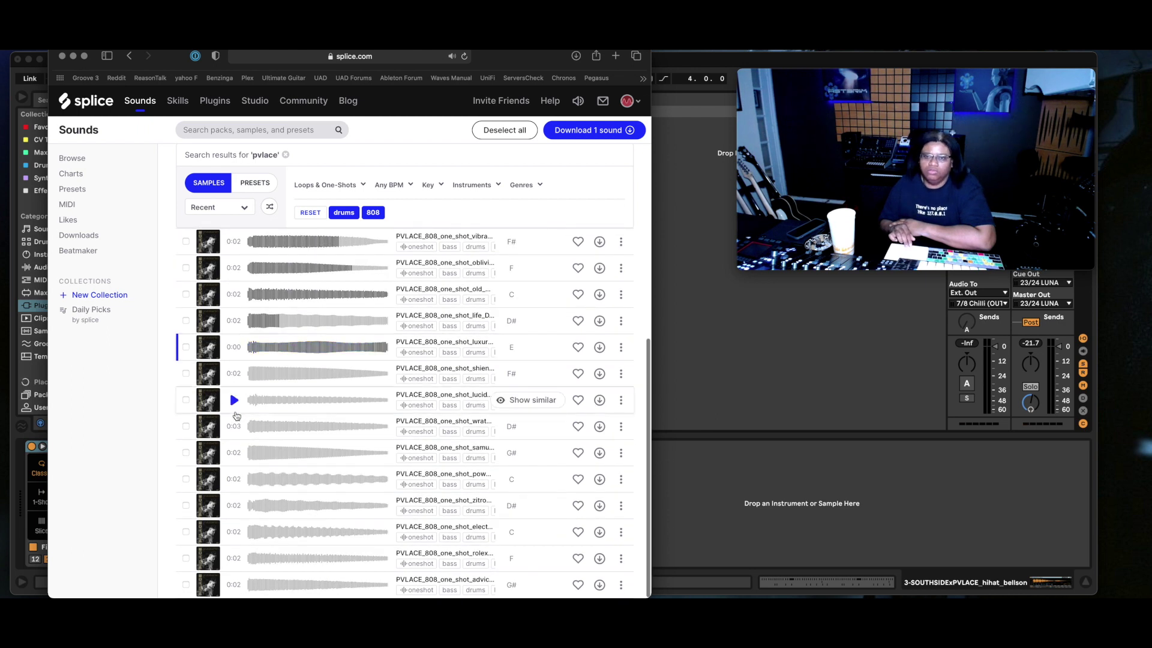
{"action": "left_click", "coordinate": [233, 348]}
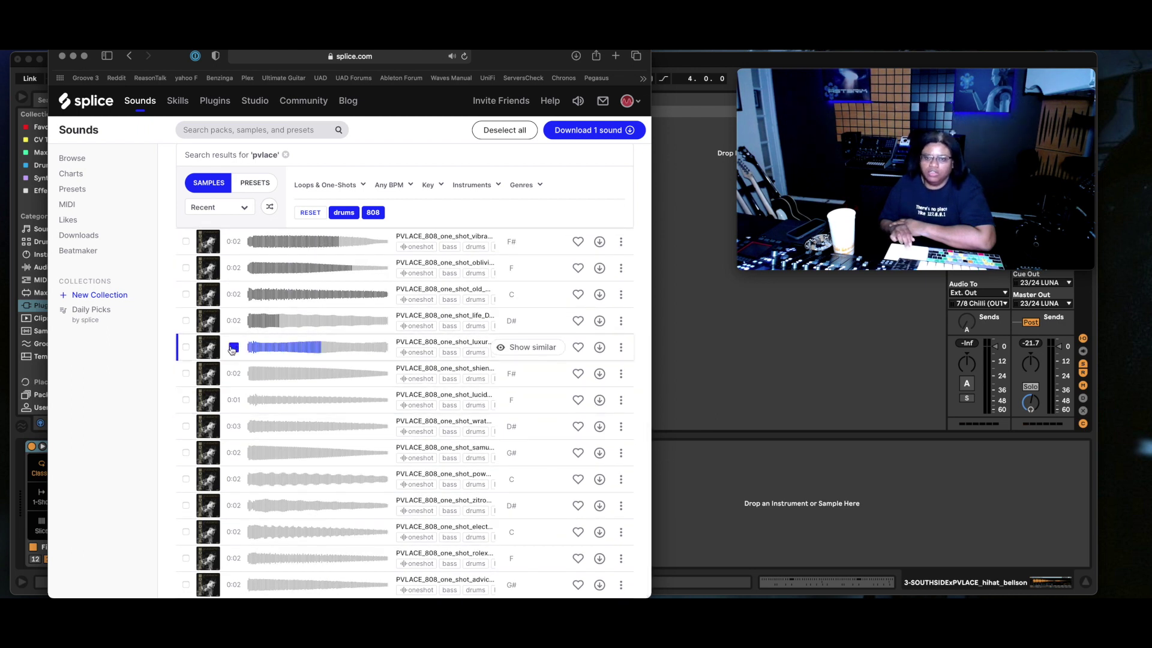
{"action": "left_click", "coordinate": [233, 348]}
{"action": "left_click", "coordinate": [234, 347]}
{"action": "left_click", "coordinate": [234, 374]}
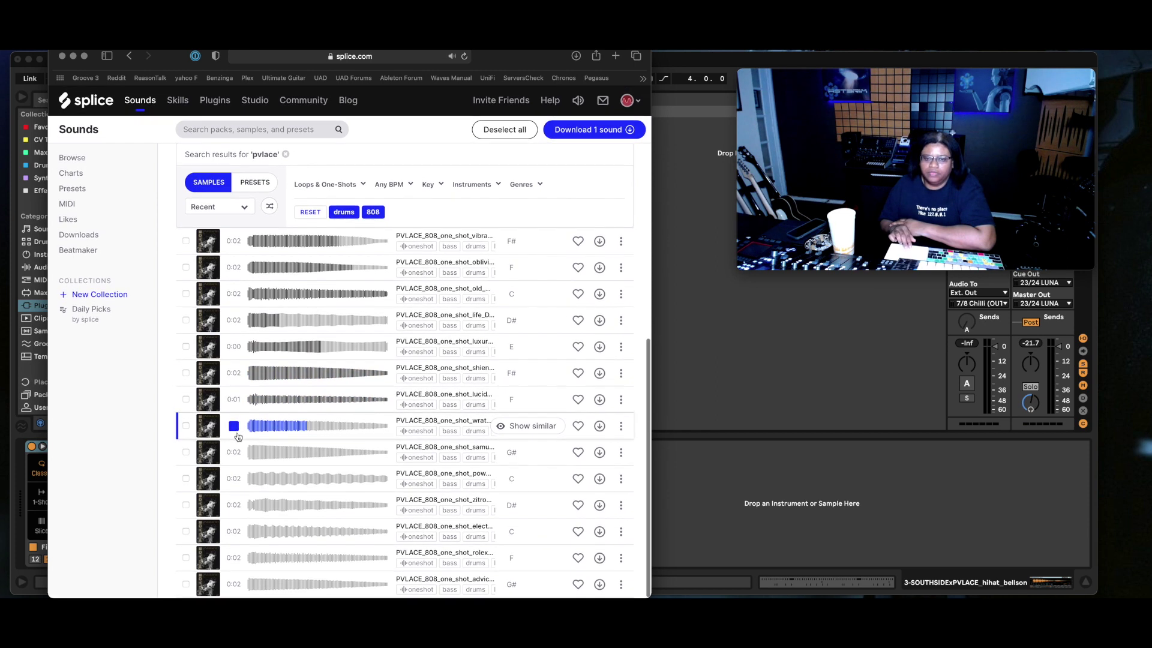
Step: Audition the samu... and pow... 808 one-shots, and download the pow... sample in the key of C
{"action": "left_click", "coordinate": [233, 454]}
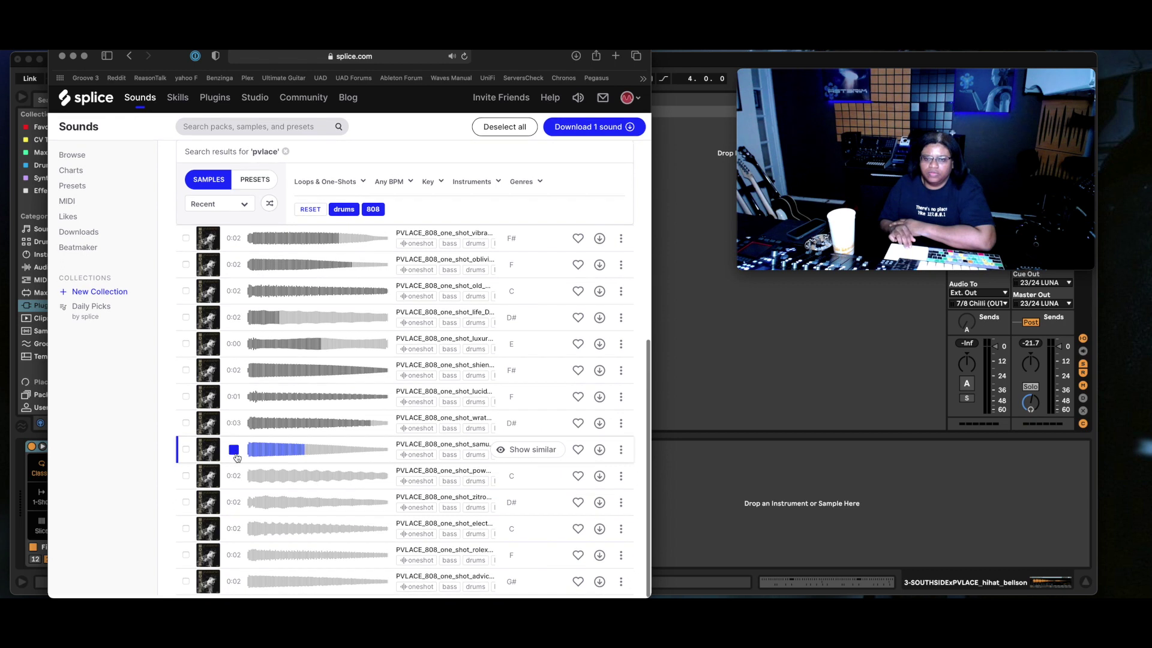
{"action": "left_click", "coordinate": [234, 479]}
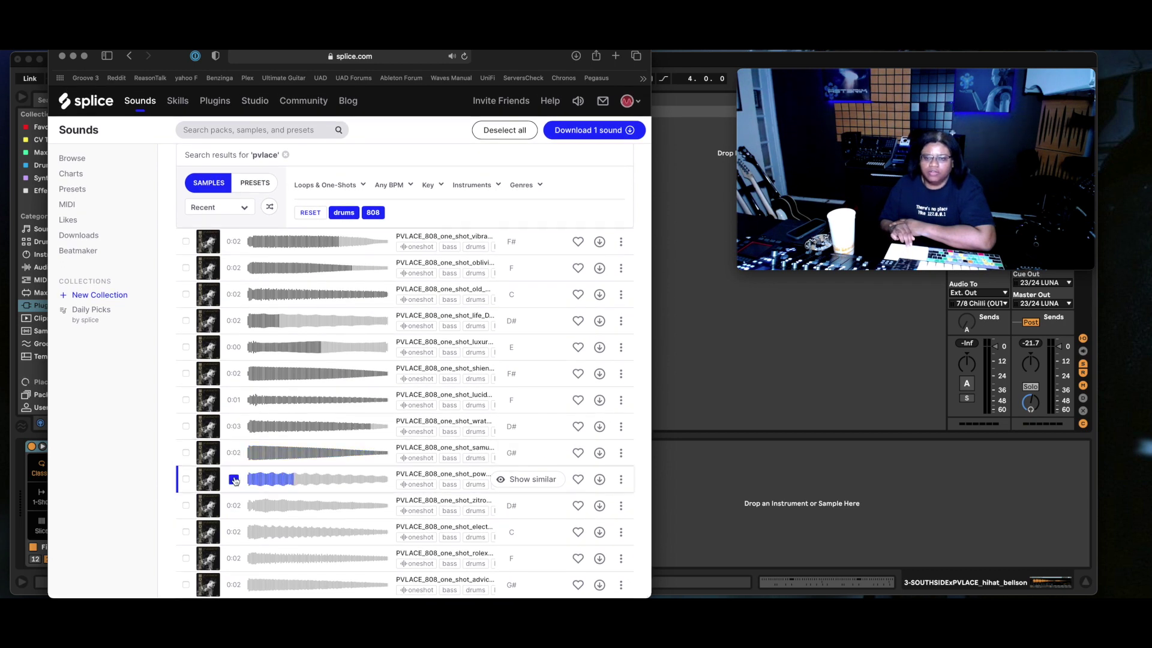
{"action": "left_click", "coordinate": [235, 479]}
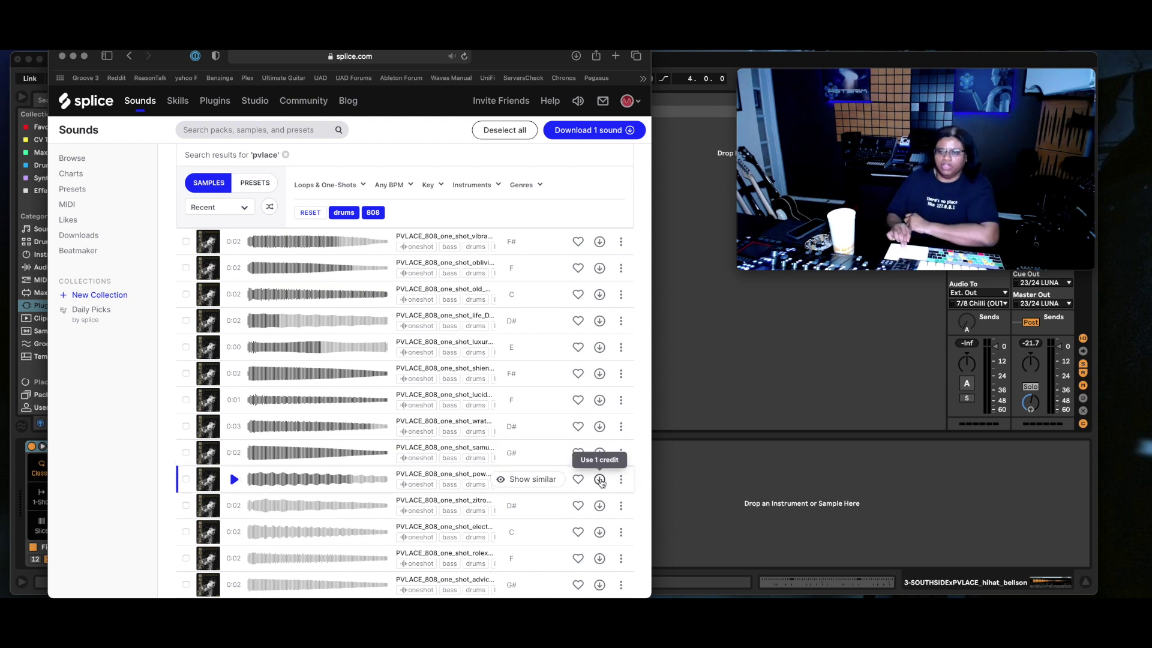
{"action": "left_click", "coordinate": [599, 480]}
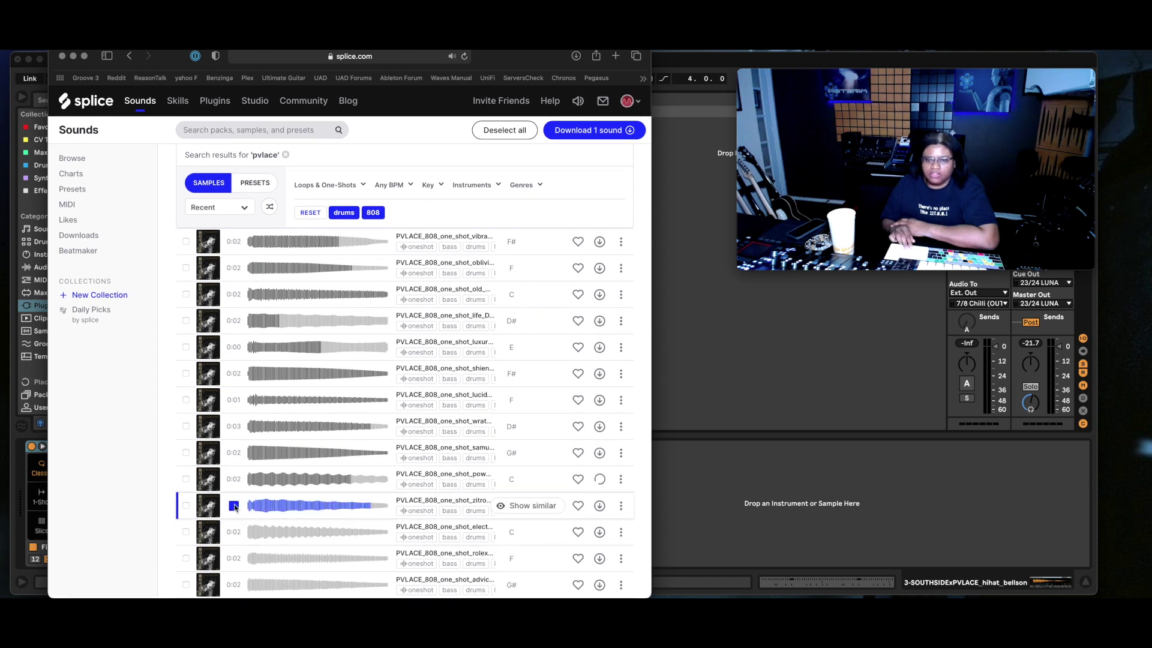
Step: Audition the remaining elect..., rolex and advic... 808 one-shots at the end of the results
{"action": "left_click", "coordinate": [234, 532]}
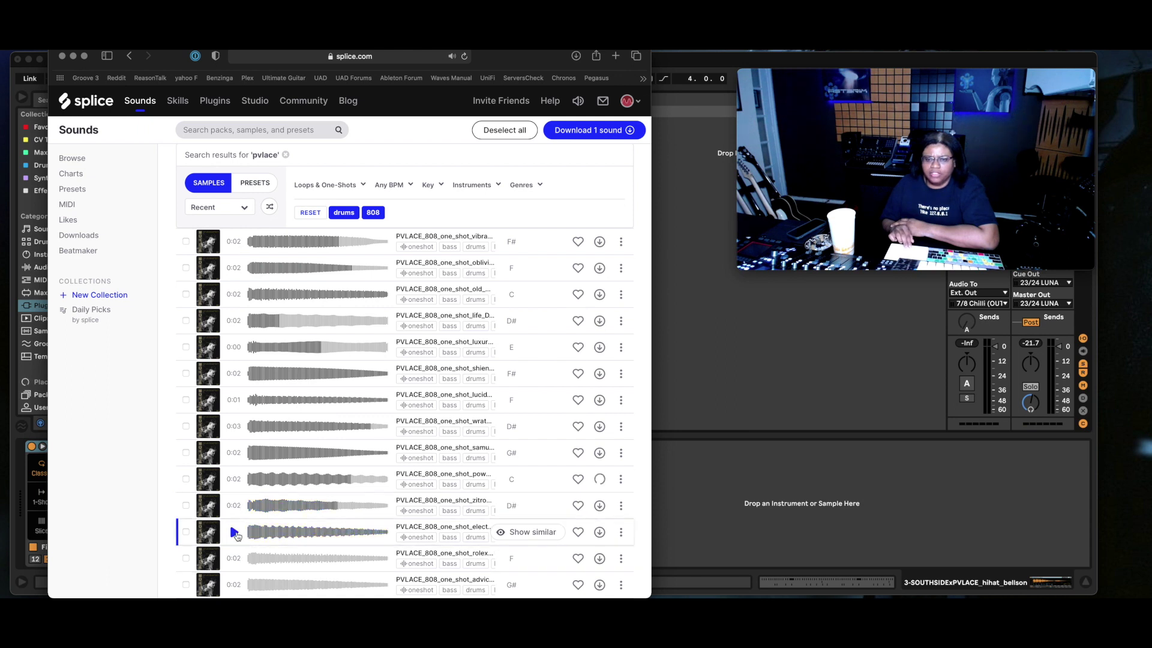
{"action": "left_click", "coordinate": [235, 533]}
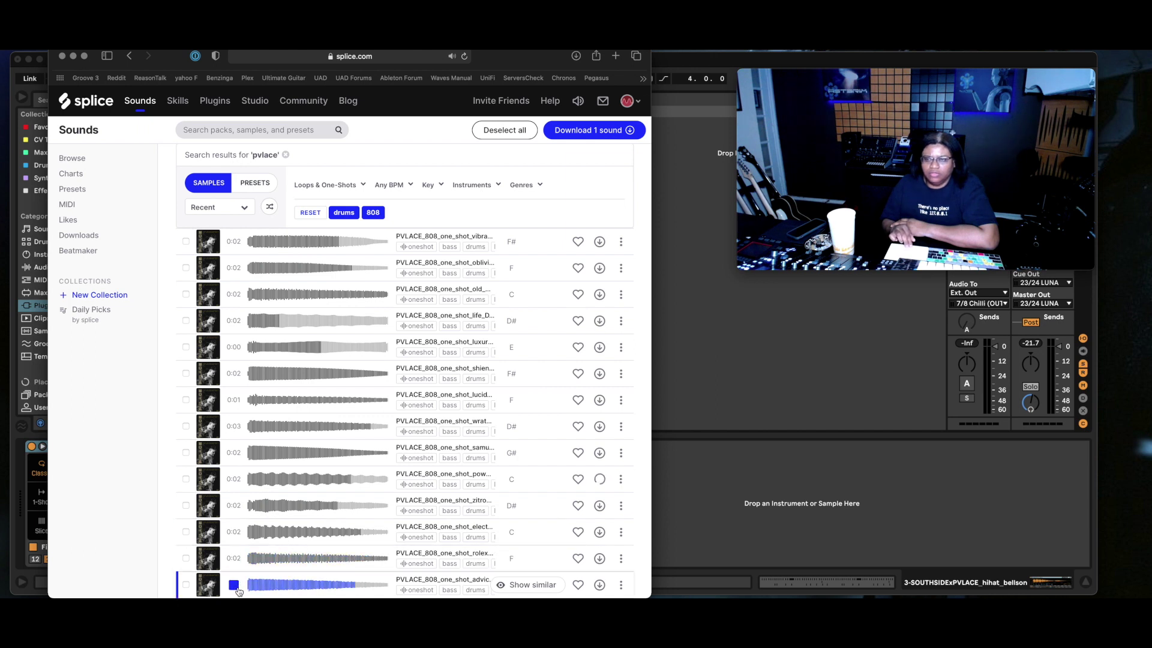
{"action": "scroll", "coordinate": [229, 566], "scroll_direction": "down", "scroll_amount": 3}
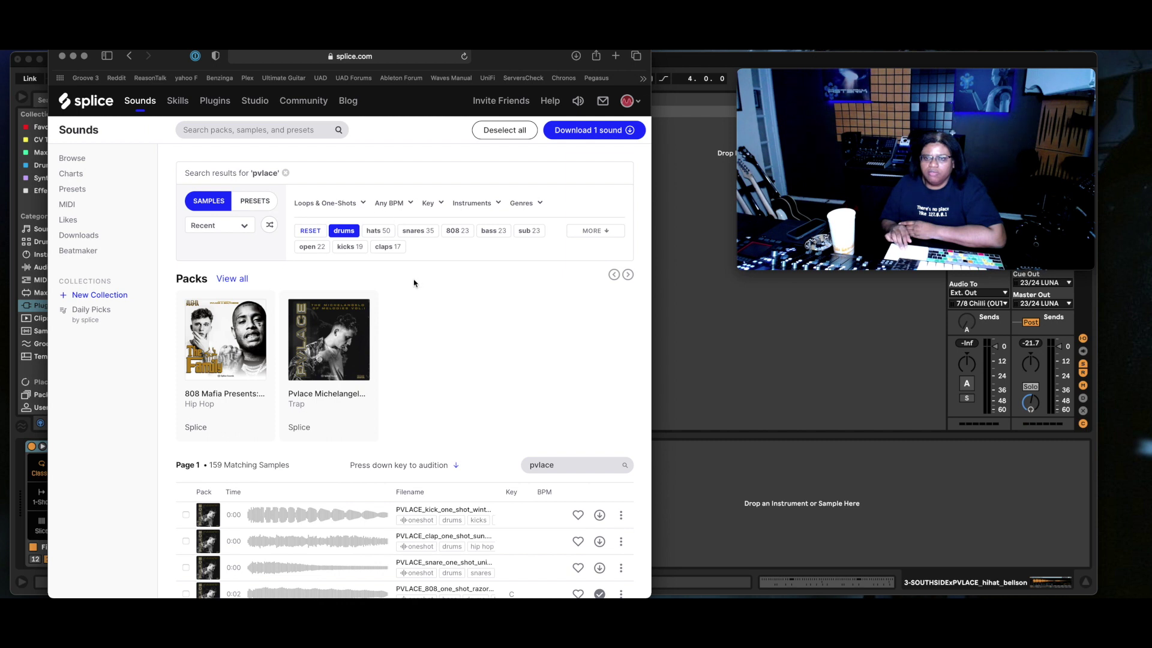
Step: Filter the Pvlace drums by claps instead of 808, and audition the sun..., freis... and stere... clap one-shots
{"action": "left_click", "coordinate": [387, 246]}
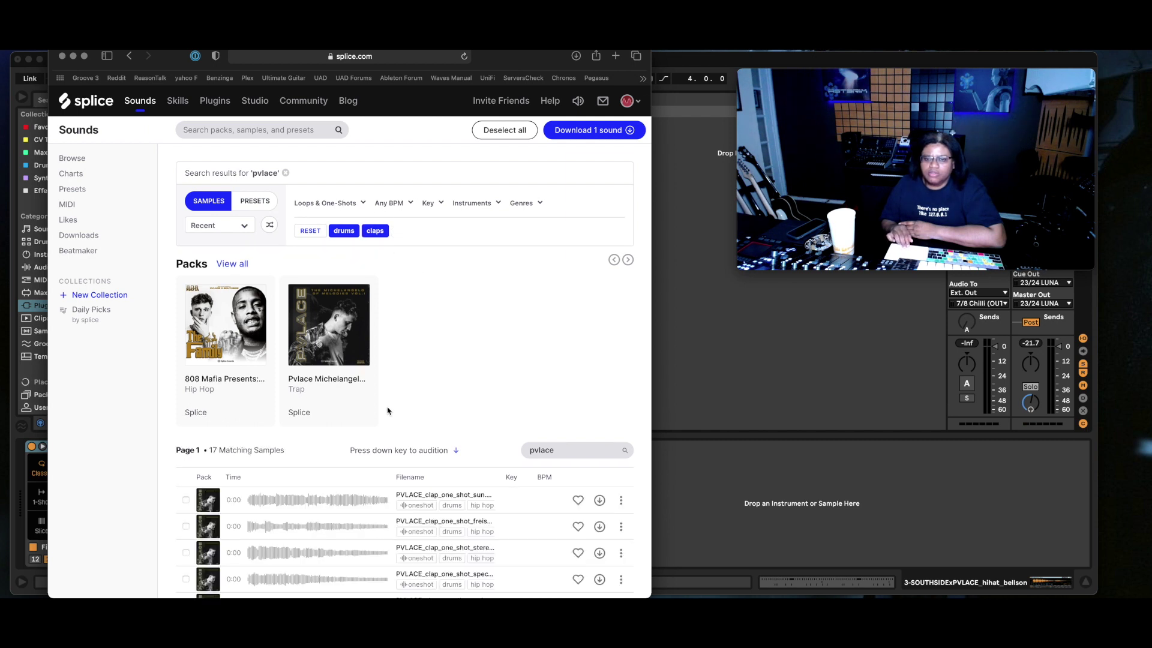
{"action": "scroll", "coordinate": [388, 411], "scroll_direction": "down", "scroll_amount": 2}
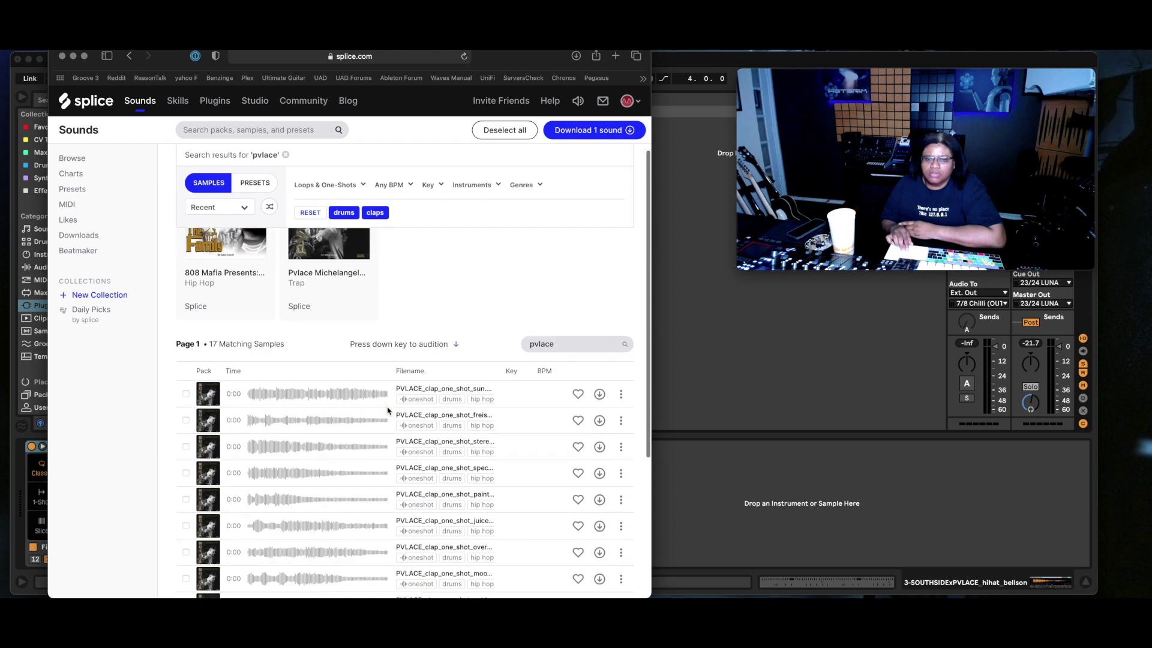
{"action": "left_click", "coordinate": [236, 384]}
{"action": "left_click", "coordinate": [238, 410]}
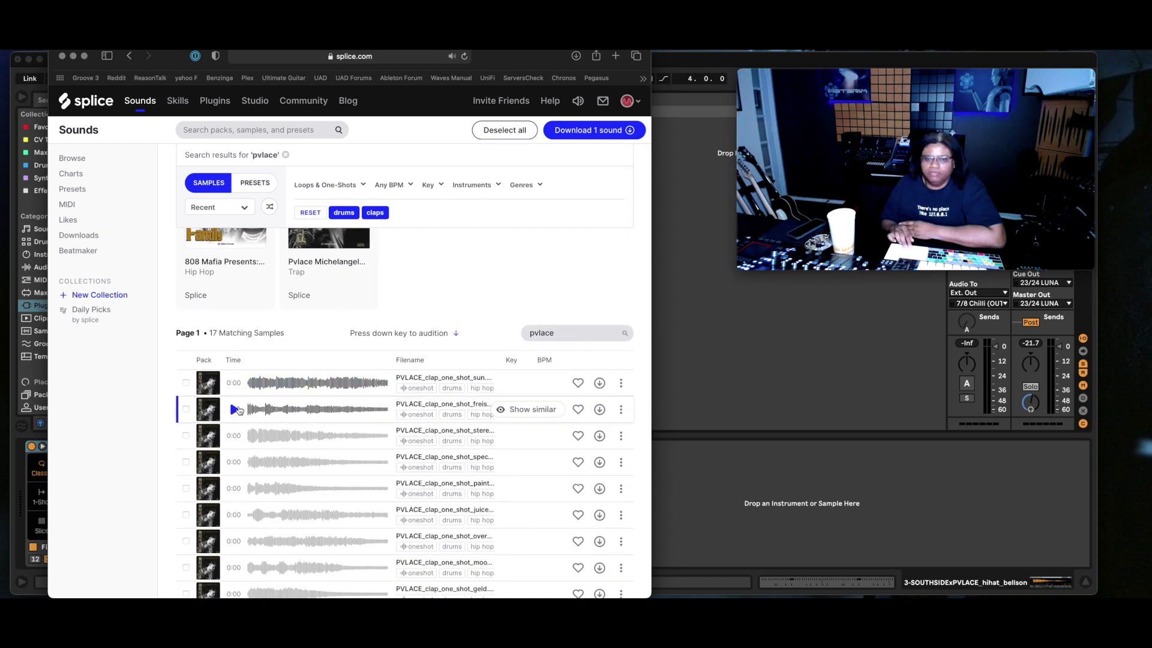
{"action": "left_click", "coordinate": [238, 441]}
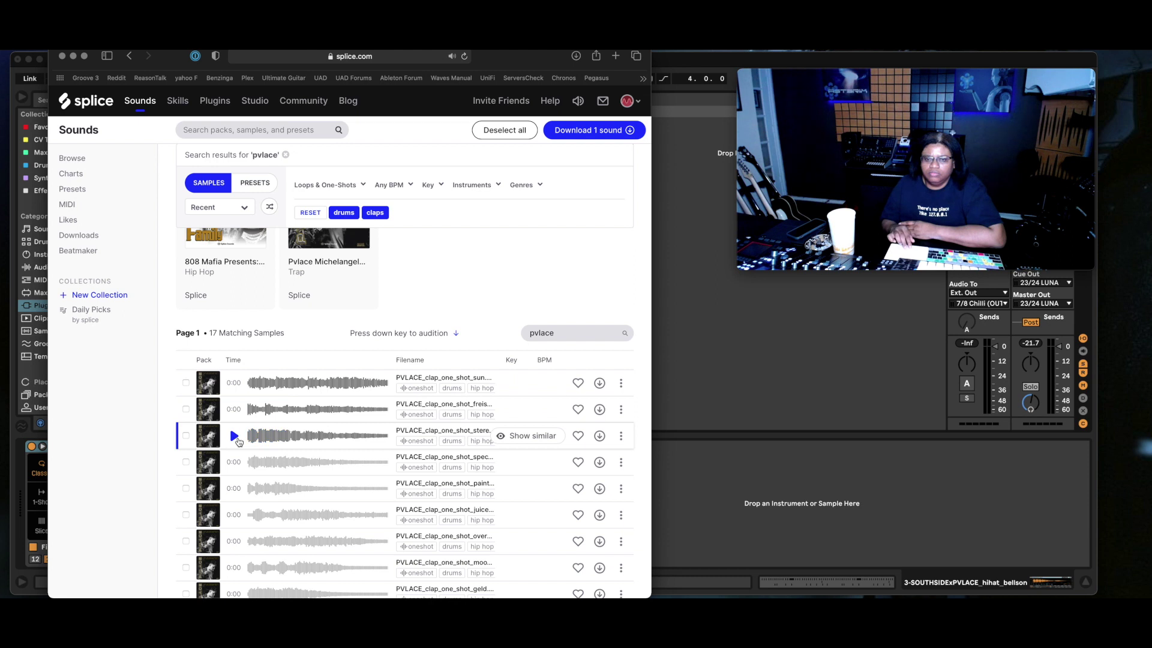
Step: Audition the spec... and paint... clap one-shots, replay the spec... clap and download it
{"action": "left_click", "coordinate": [239, 463]}
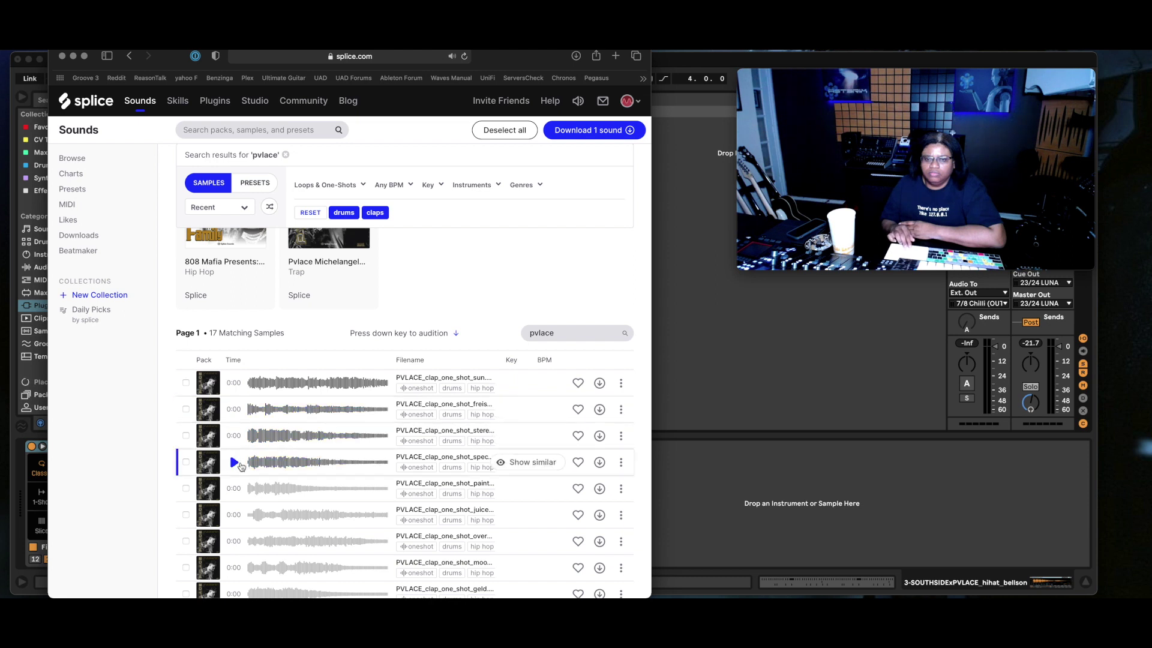
{"action": "left_click", "coordinate": [242, 484]}
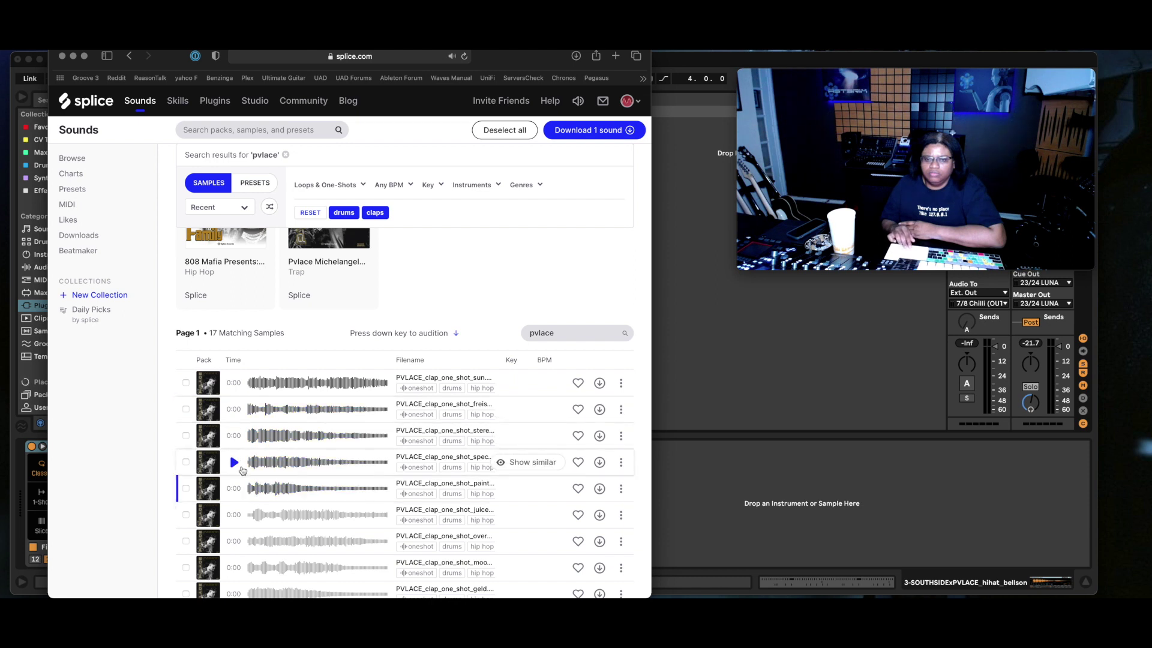
{"action": "left_click", "coordinate": [242, 468]}
{"action": "left_click", "coordinate": [599, 463]}
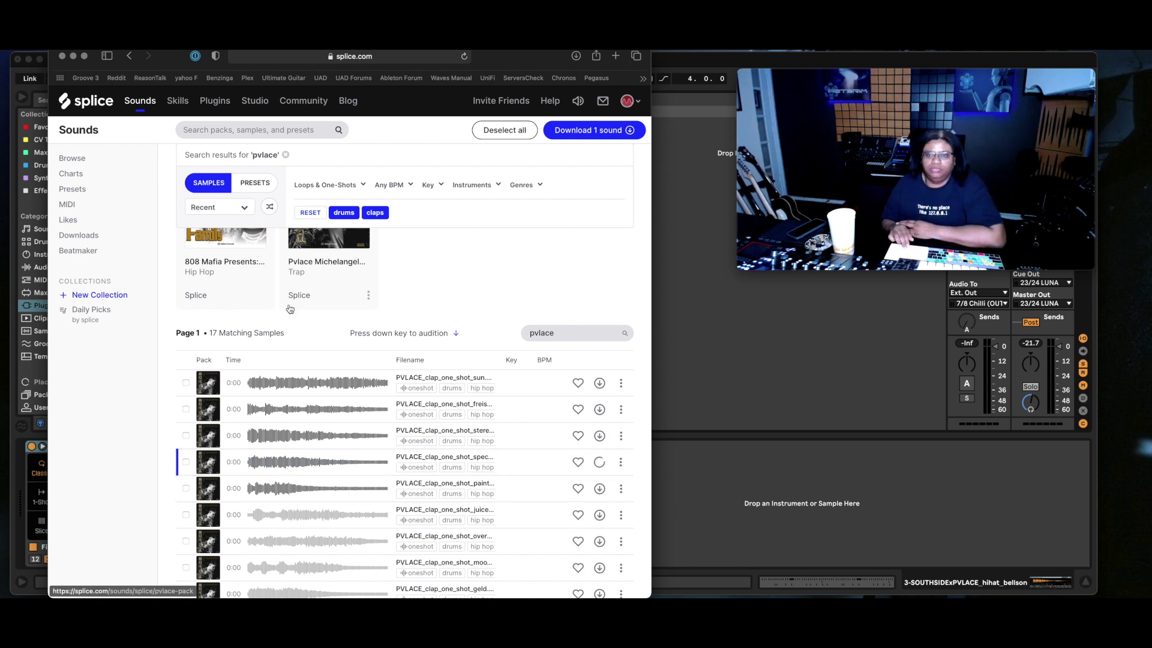
Step: Replace the claps filter with sub, and audition the ardo and razor 808 one-shots
{"action": "left_click", "coordinate": [374, 213]}
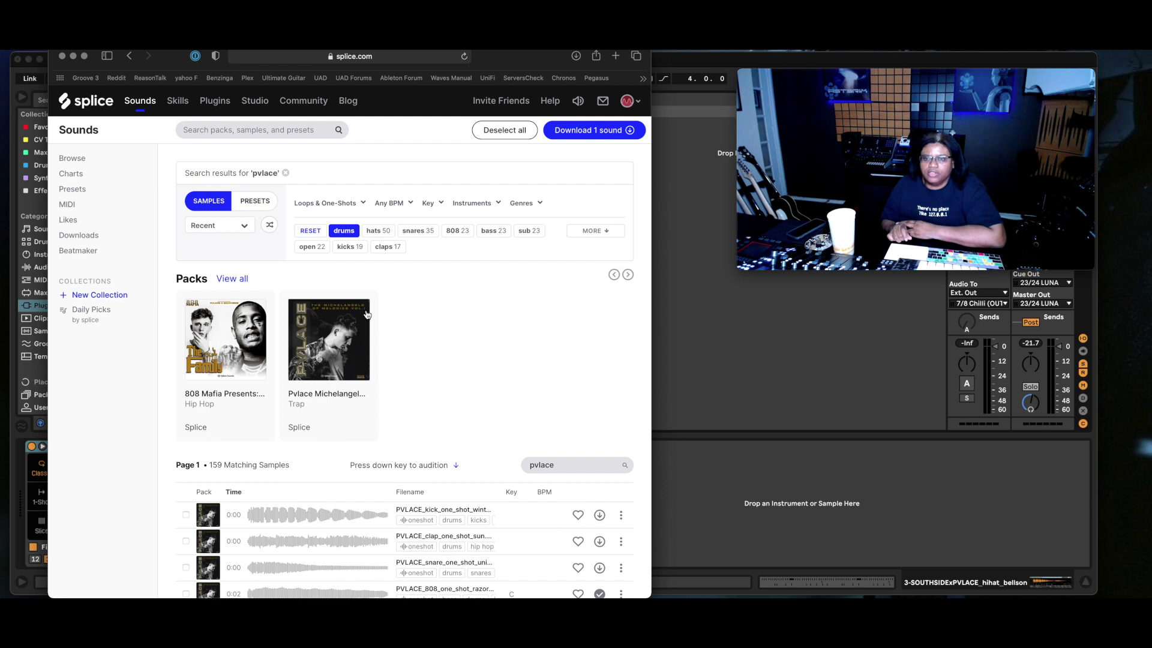
{"action": "left_click", "coordinate": [533, 232]}
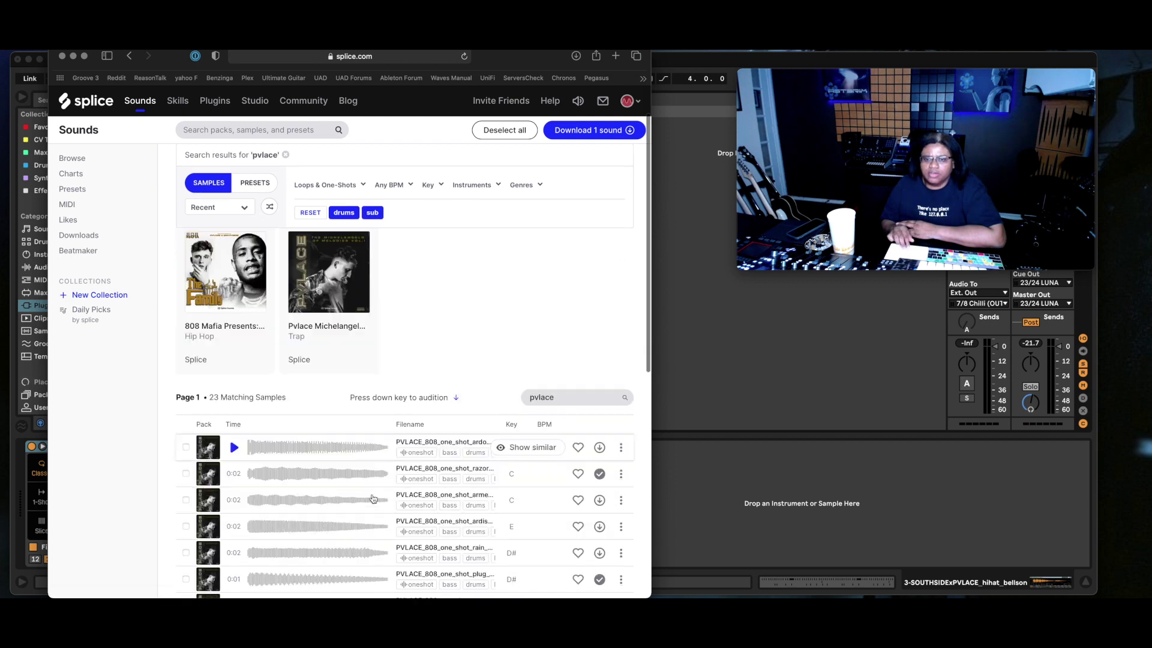
{"action": "scroll", "coordinate": [252, 432], "scroll_direction": "down", "scroll_amount": 1}
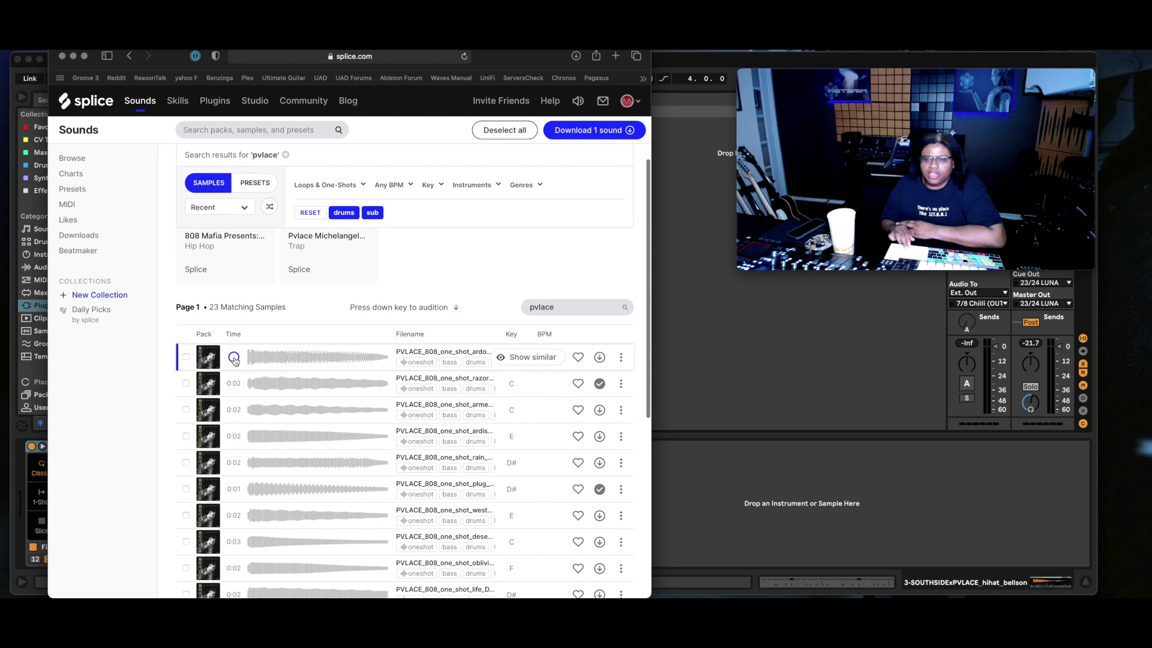
{"action": "left_click", "coordinate": [234, 384]}
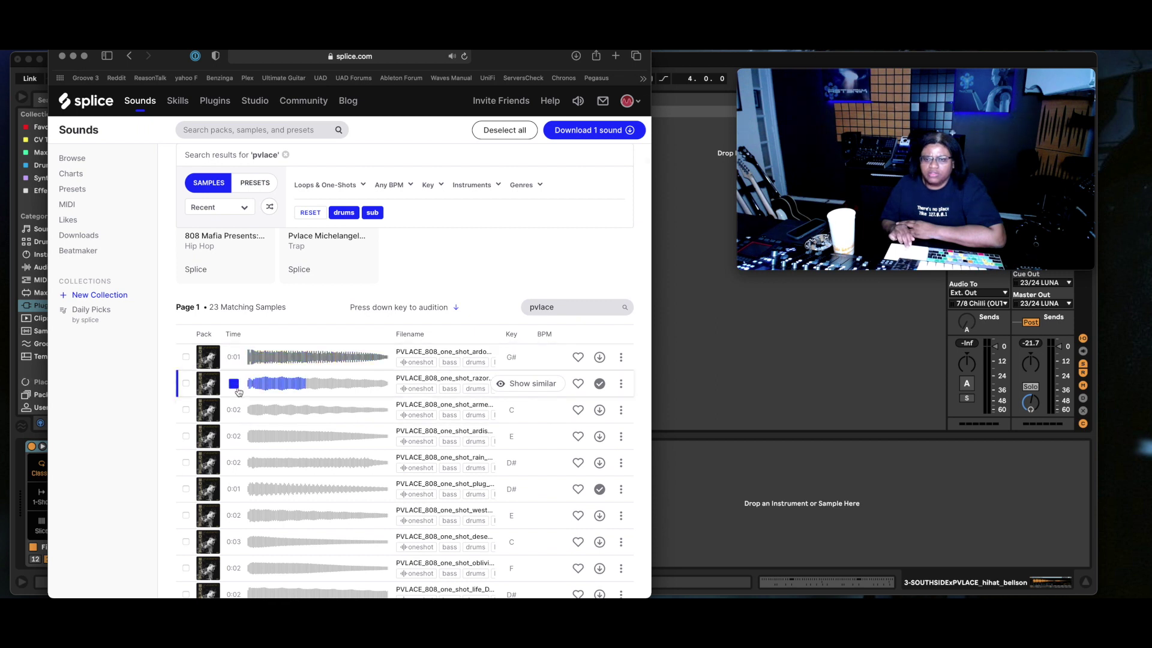
Step: Replace the sub filter with kicks while keeping drums, and audition the first kick one-shot, wint...
{"action": "left_click", "coordinate": [380, 212]}
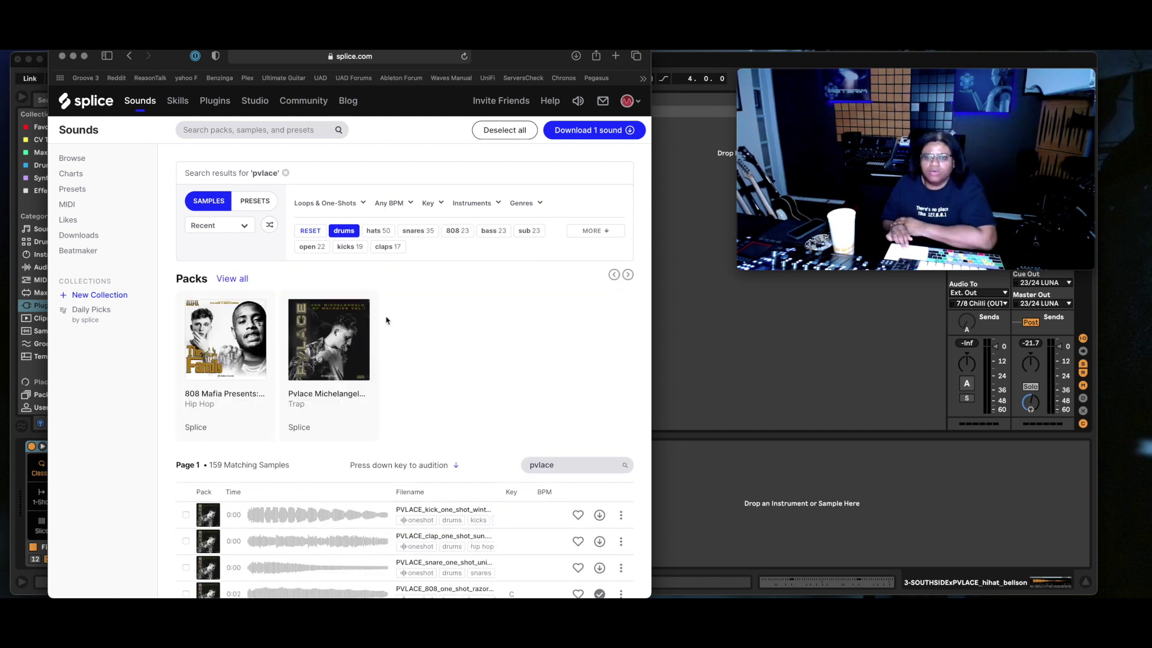
{"action": "left_click", "coordinate": [349, 247]}
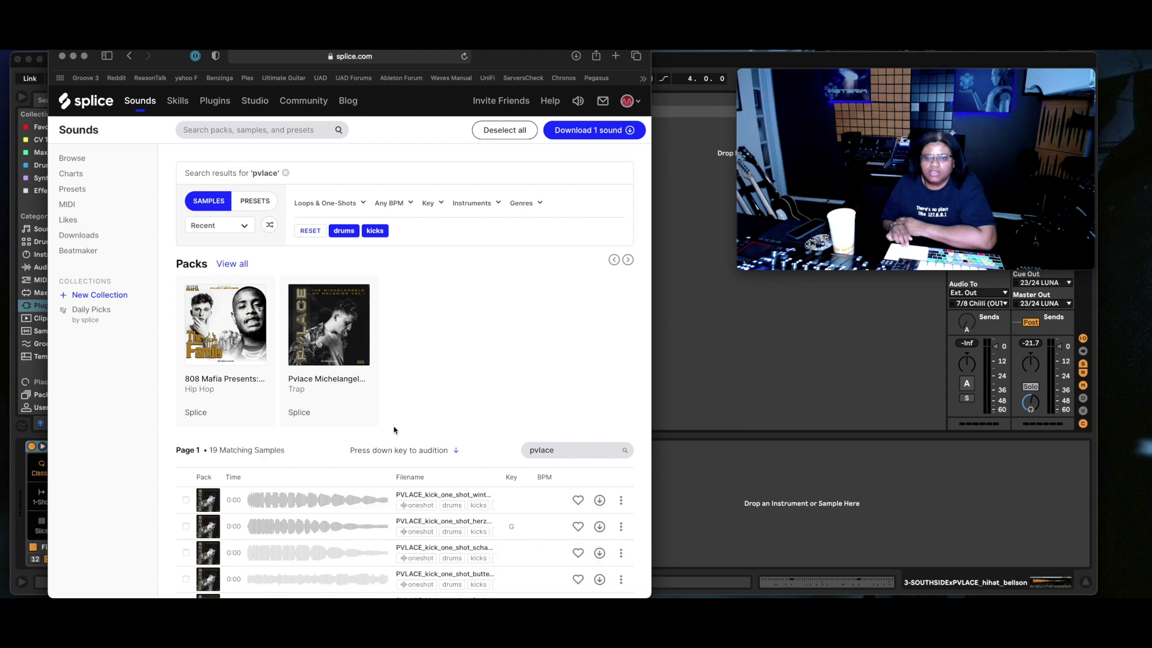
{"action": "scroll", "coordinate": [394, 429], "scroll_direction": "down", "scroll_amount": 5}
{"action": "scroll", "coordinate": [395, 429], "scroll_direction": "down", "scroll_amount": 3}
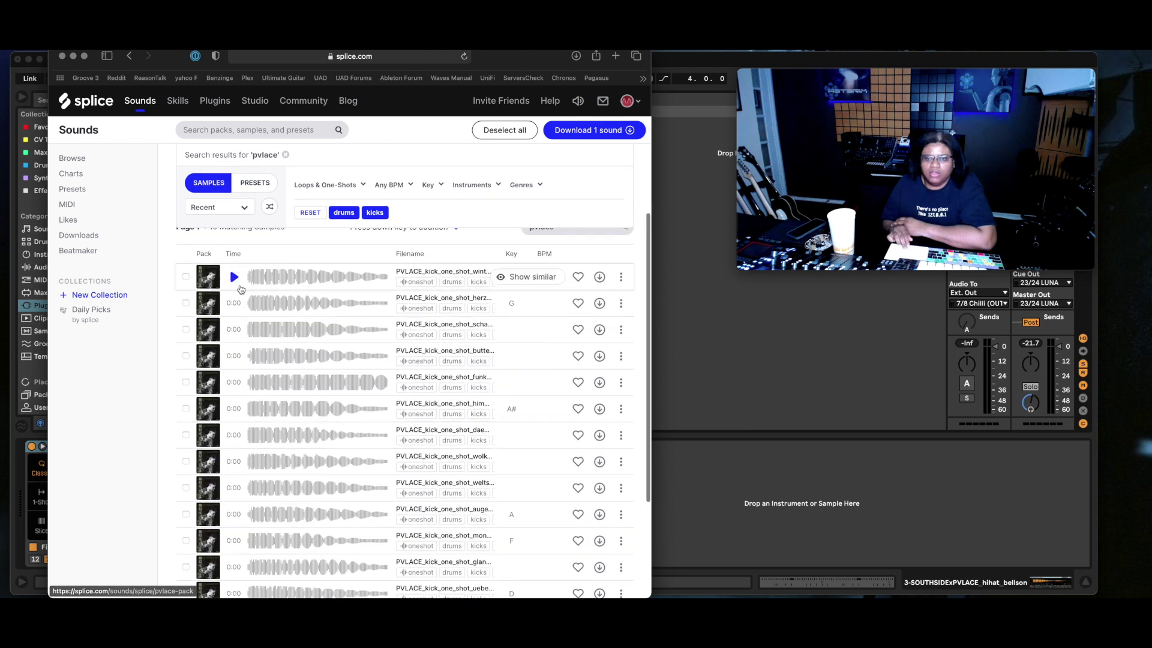
{"action": "left_click", "coordinate": [233, 278]}
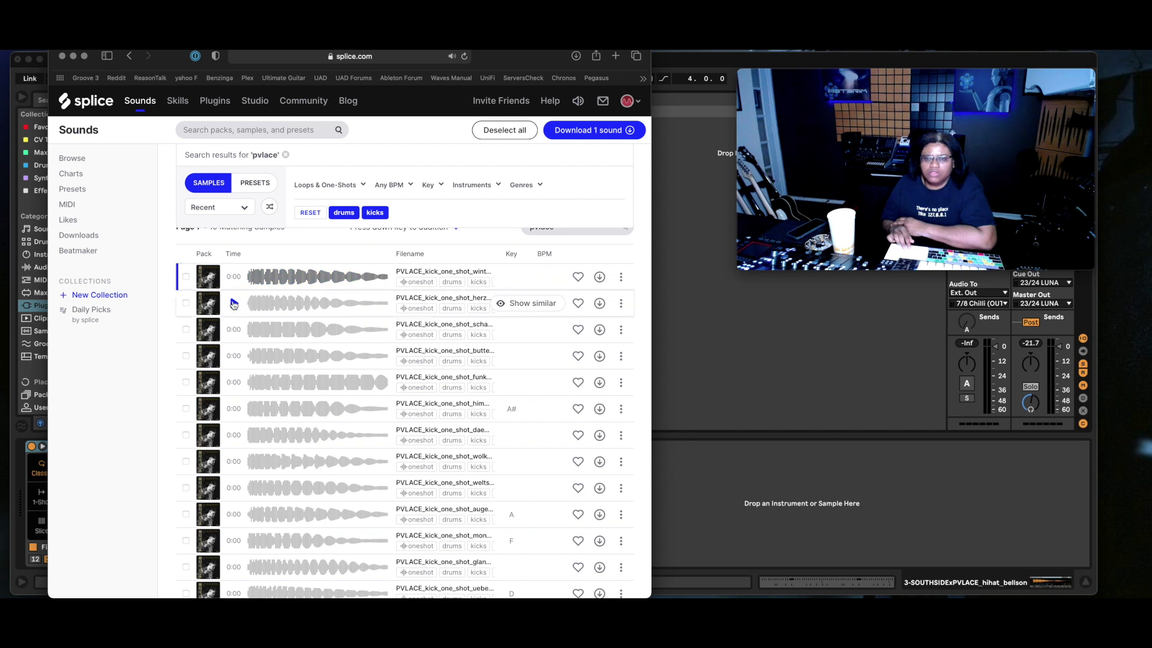
Step: Audition the herz... and scha... kick one-shots, and download the herz... and wint... kicks
{"action": "left_click", "coordinate": [234, 303]}
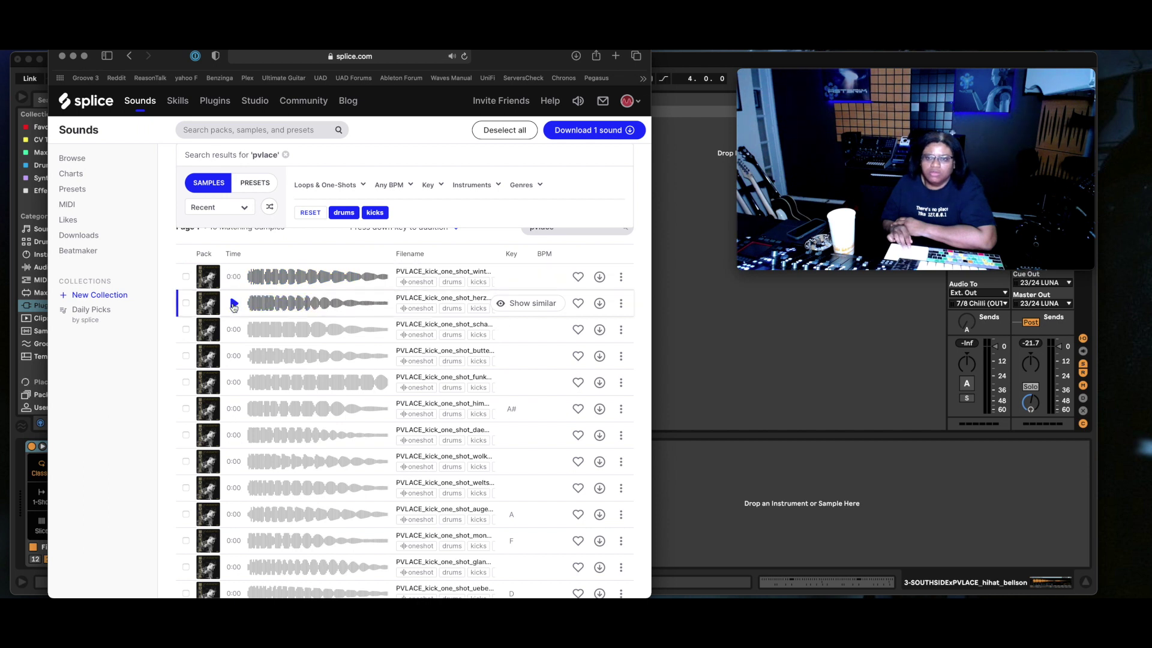
{"action": "left_click", "coordinate": [234, 330]}
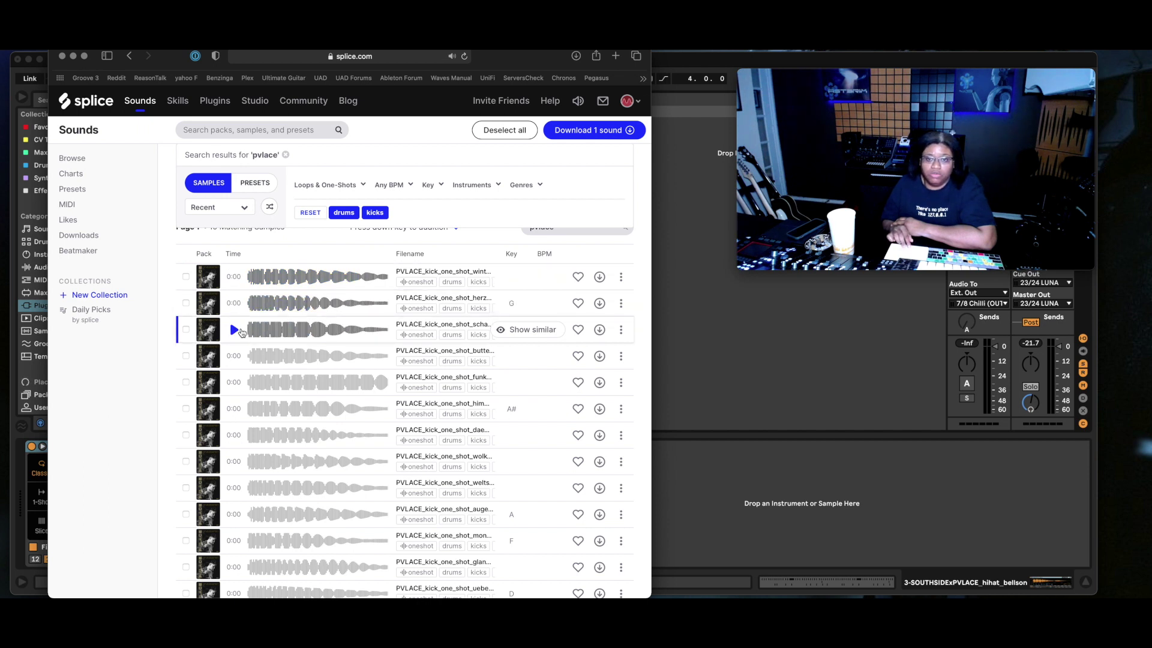
{"action": "left_click", "coordinate": [240, 304]}
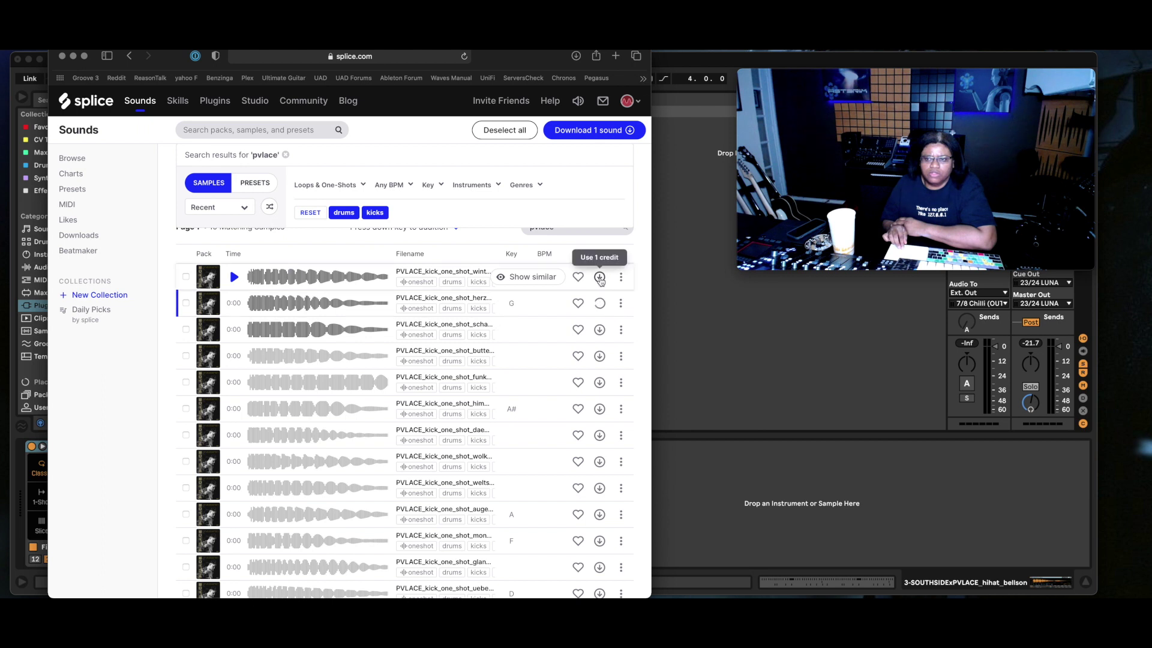
{"action": "left_click", "coordinate": [599, 277]}
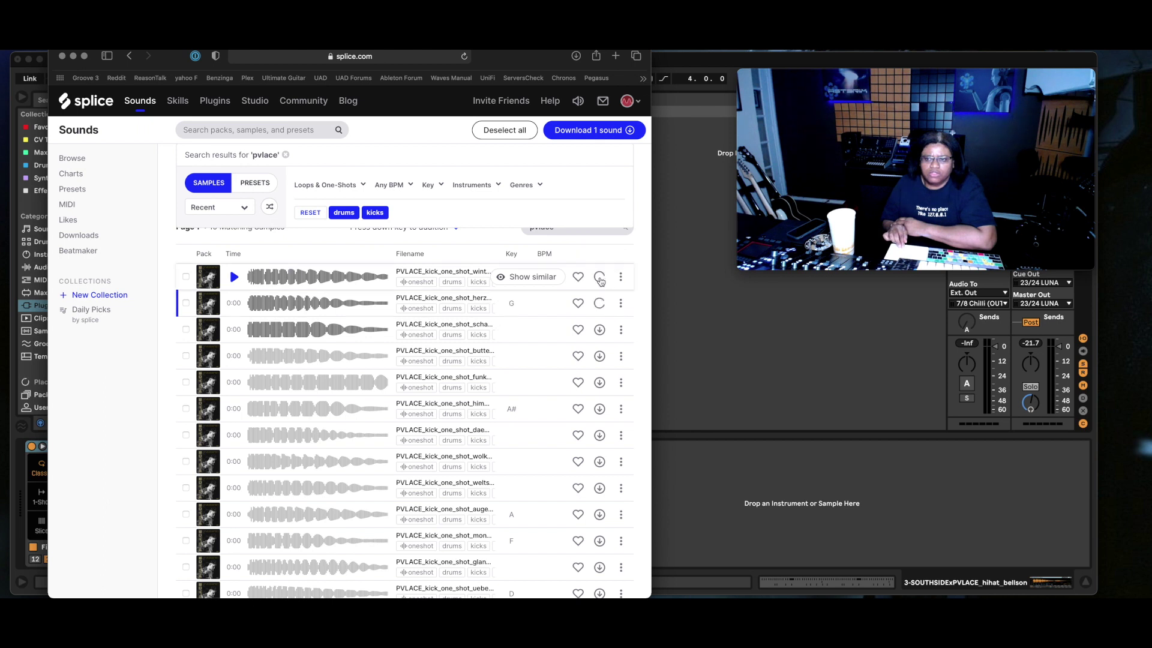
Step: Audition the Pvlace kick one-shots funk..., him..., dae..., wolk..., welts..., the first auge... and mon...
{"action": "left_click", "coordinate": [235, 383]}
{"action": "left_click", "coordinate": [235, 383]}
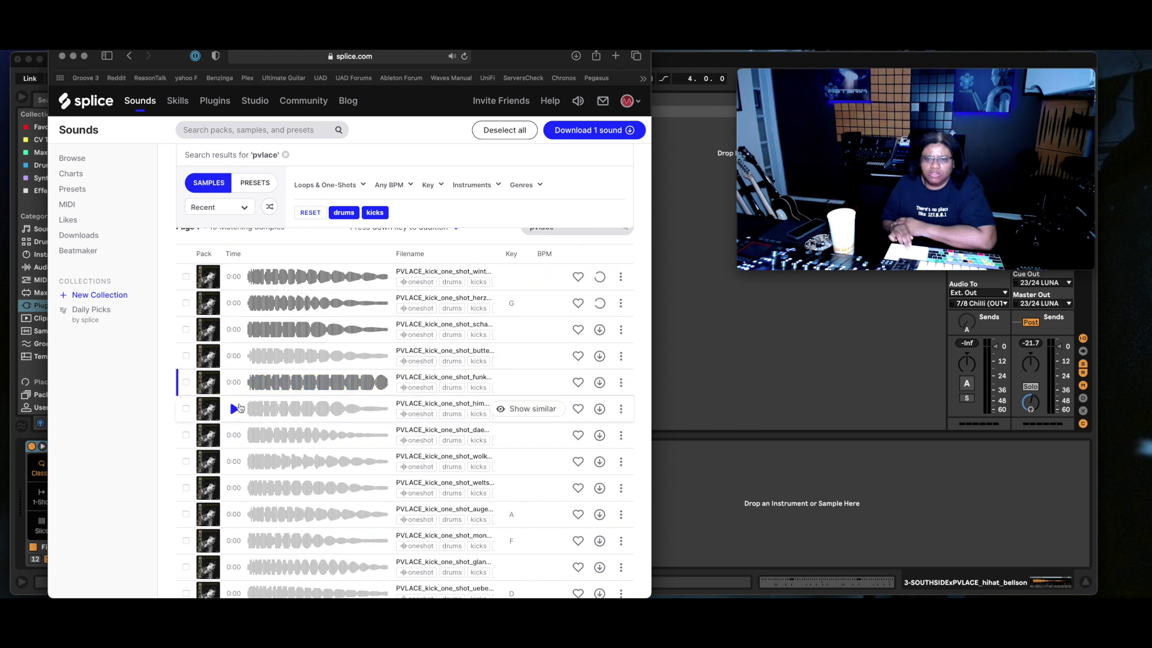
{"action": "left_click", "coordinate": [236, 409]}
{"action": "left_click", "coordinate": [235, 435]}
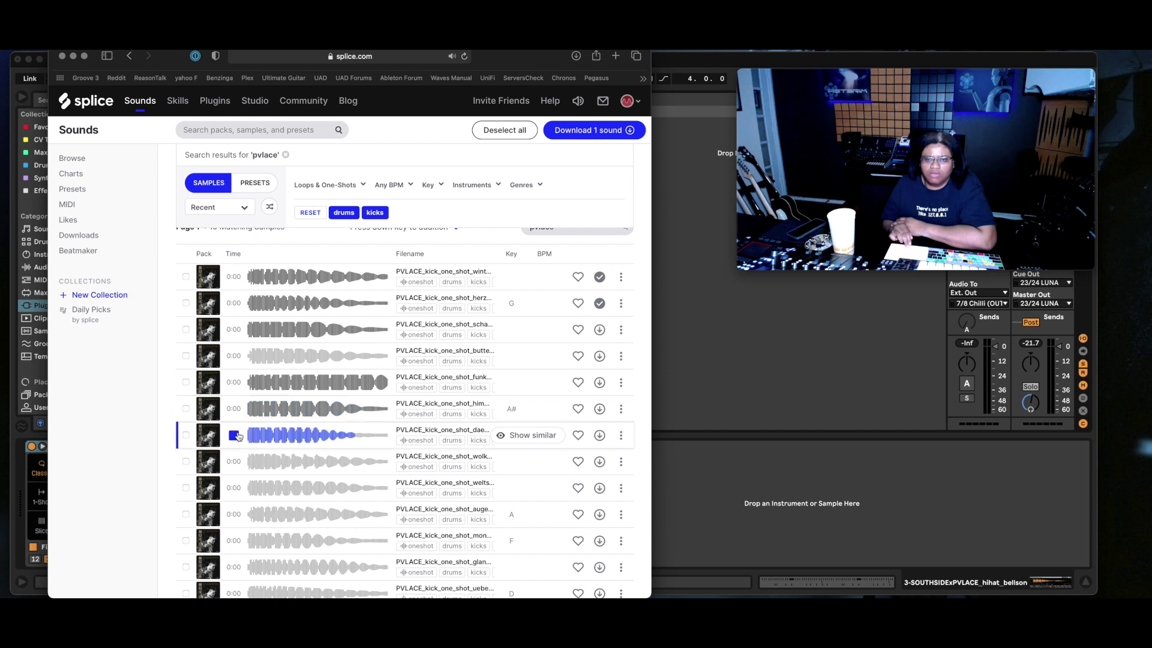
{"action": "left_click", "coordinate": [235, 462]}
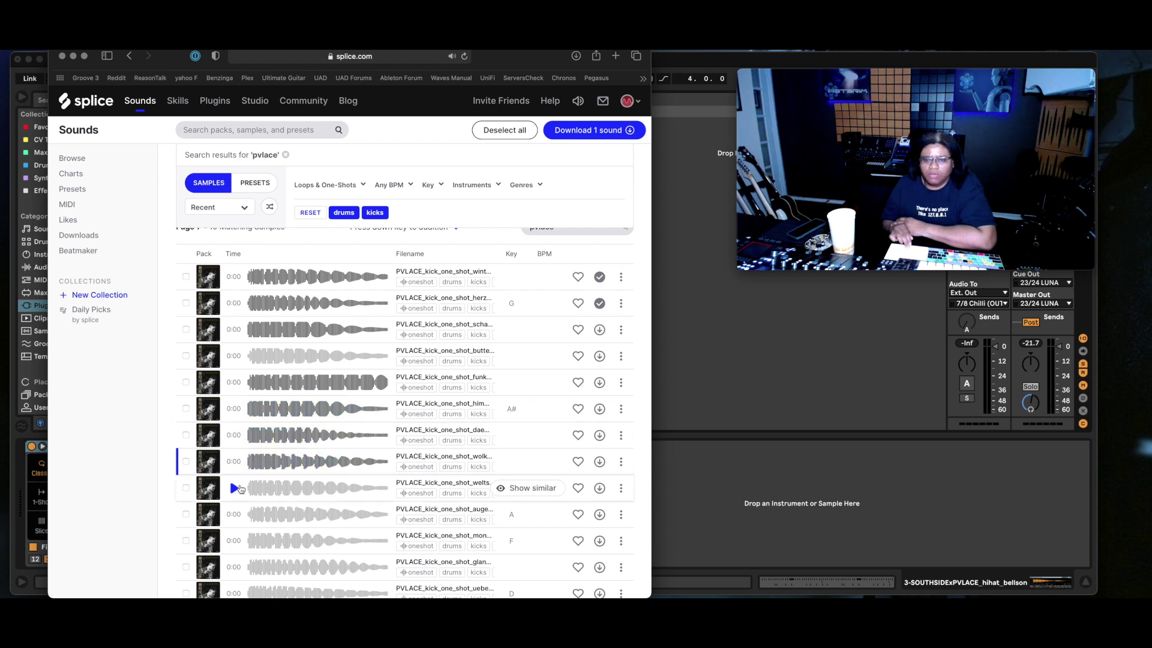
{"action": "left_click", "coordinate": [237, 489]}
{"action": "left_click", "coordinate": [235, 515]}
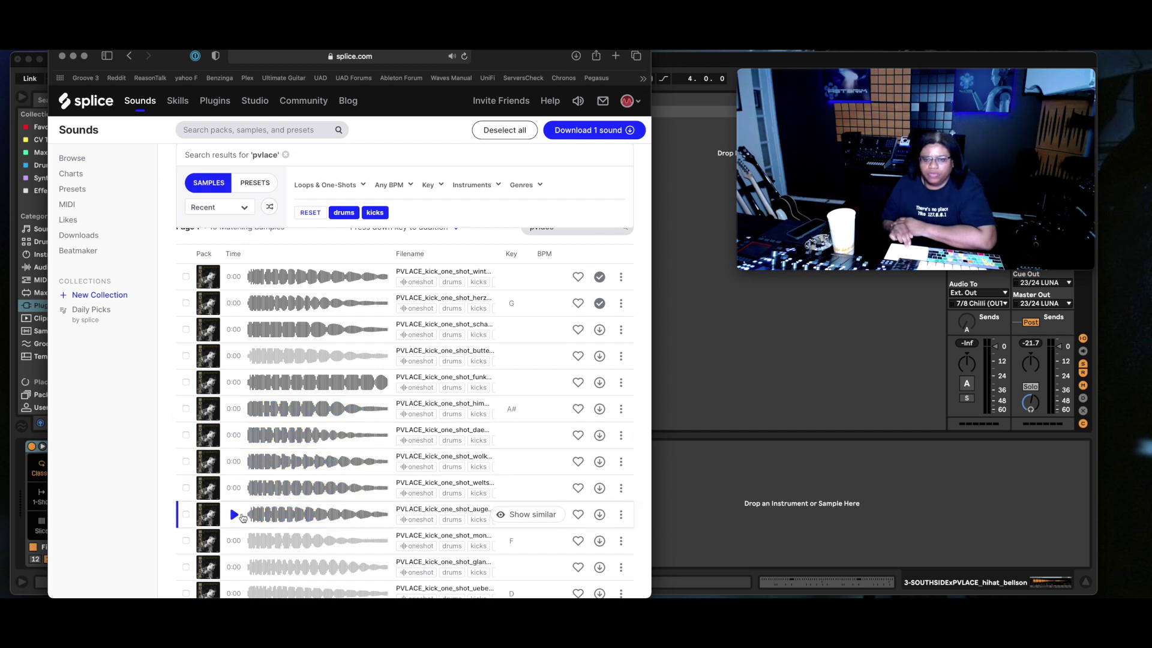
{"action": "left_click", "coordinate": [234, 540]}
Step: Audition the remaining Pvlace kick one-shots uebe..., dunk..., blick..., nach..., the second auge..., aben... and nim...
{"action": "scroll", "coordinate": [237, 530], "scroll_direction": "down", "scroll_amount": 5}
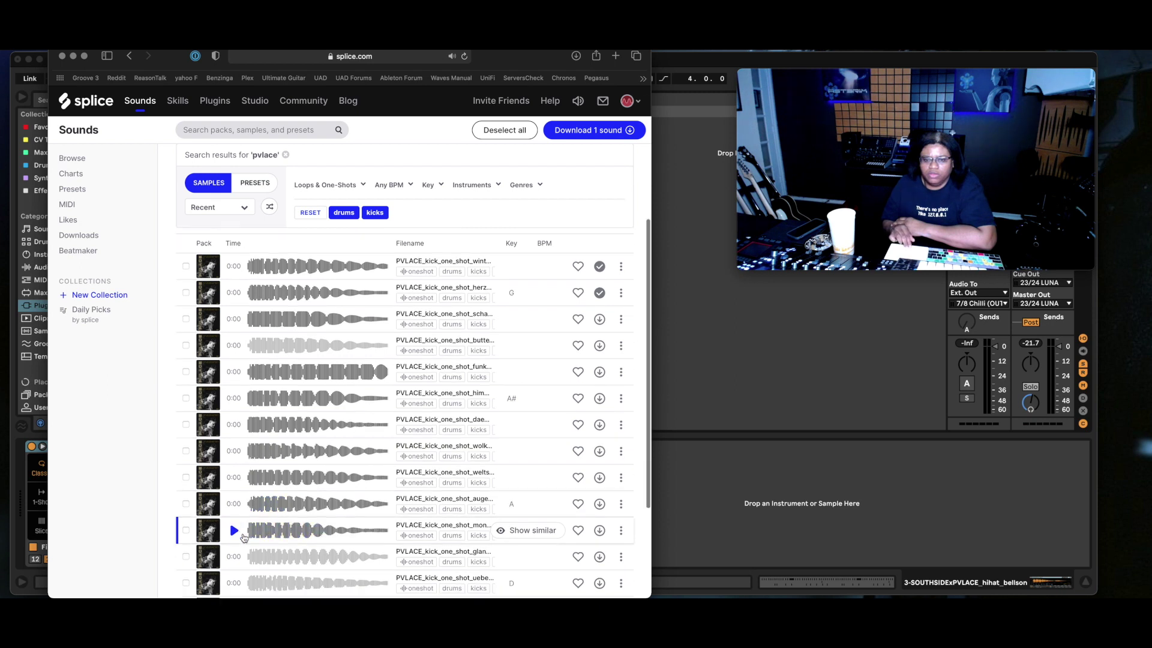
{"action": "left_click", "coordinate": [236, 474]}
{"action": "left_click", "coordinate": [234, 447]}
{"action": "left_click", "coordinate": [234, 474]}
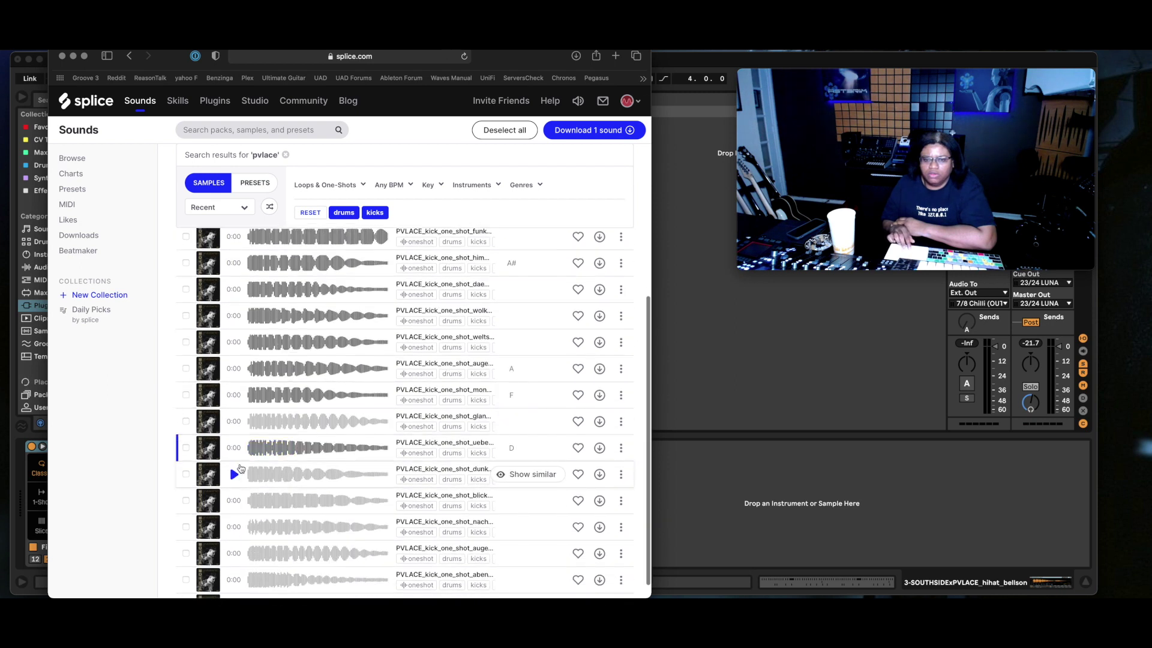
{"action": "left_click", "coordinate": [240, 501]}
{"action": "scroll", "coordinate": [240, 501], "scroll_direction": "down", "scroll_amount": 1}
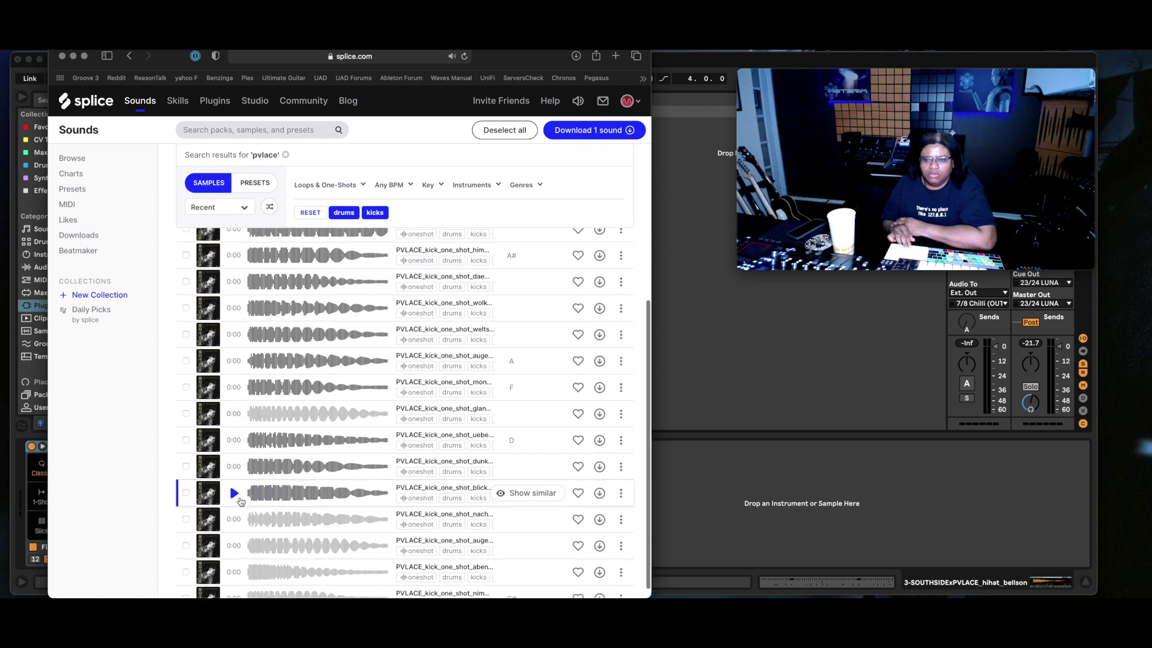
{"action": "left_click", "coordinate": [240, 502]}
{"action": "left_click", "coordinate": [238, 532]}
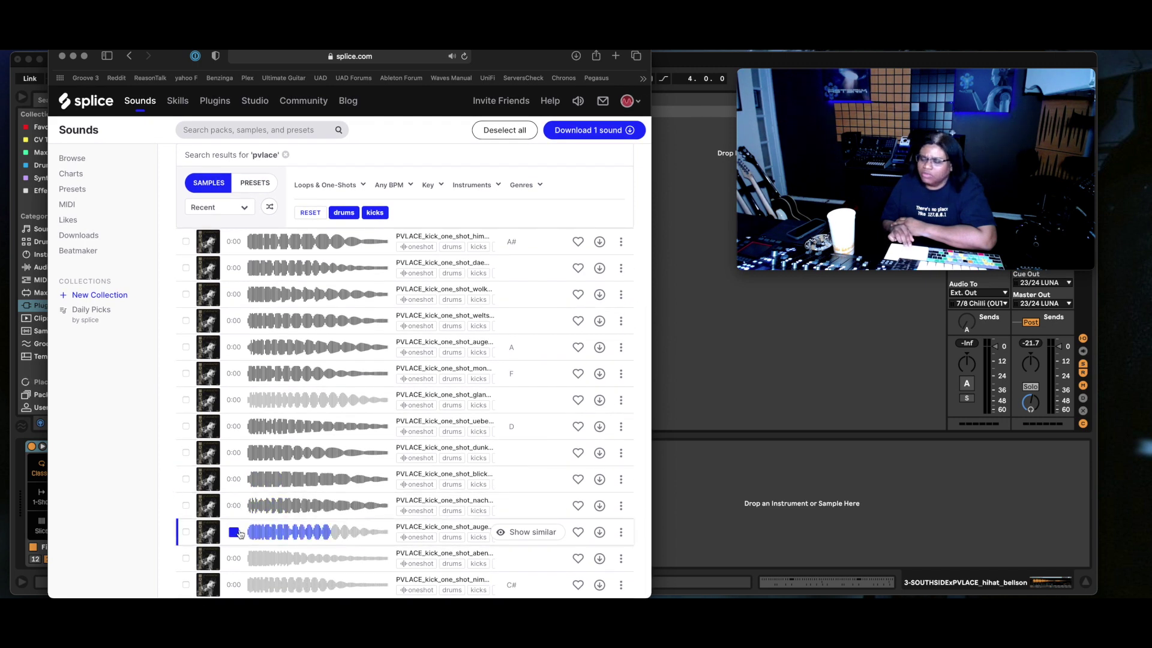
{"action": "left_click", "coordinate": [239, 559]}
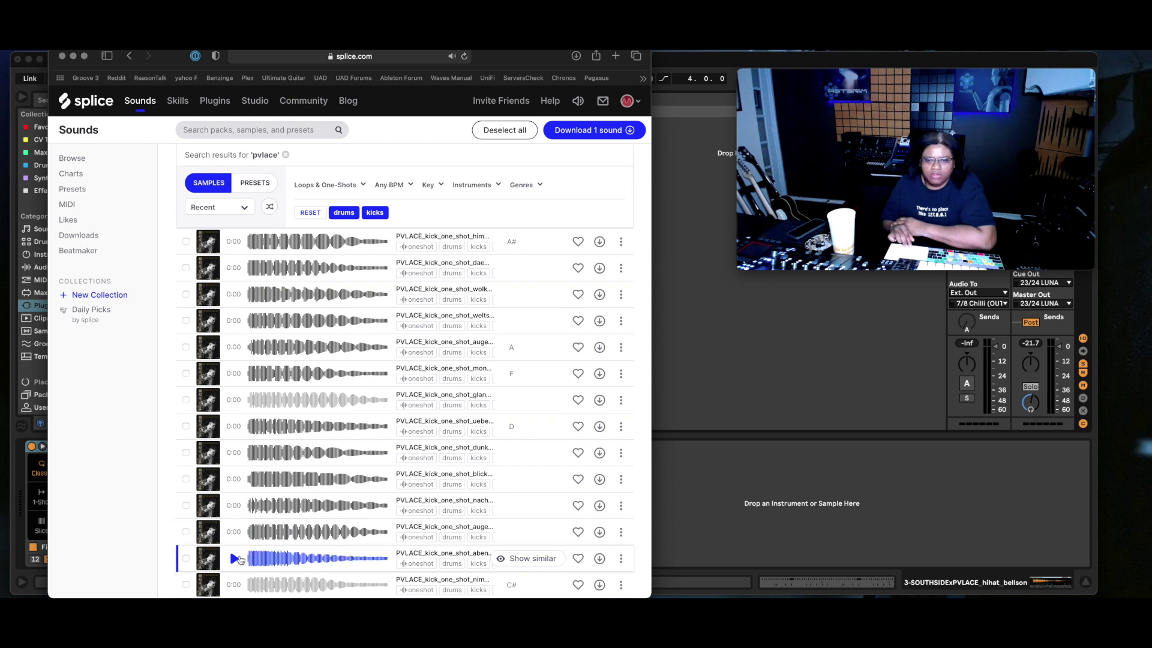
{"action": "left_click", "coordinate": [234, 584]}
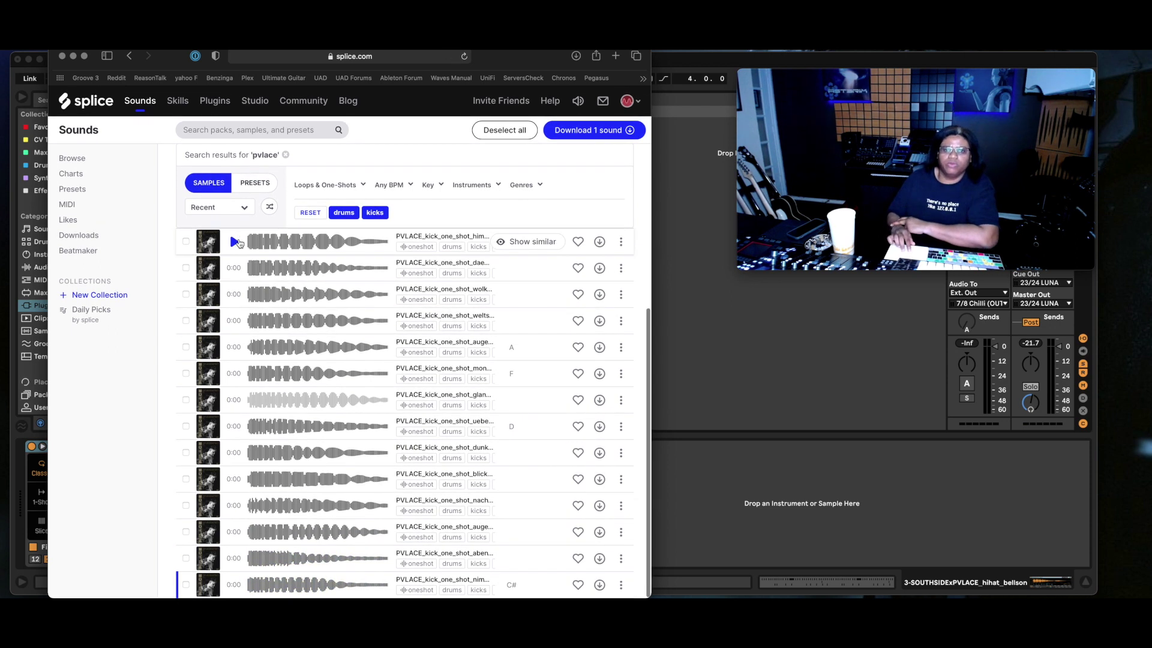
Step: Minimise the Splice browser window to return to Ableton Live, and select the Simpler track
{"action": "scroll", "coordinate": [229, 238], "scroll_direction": "up", "scroll_amount": 10}
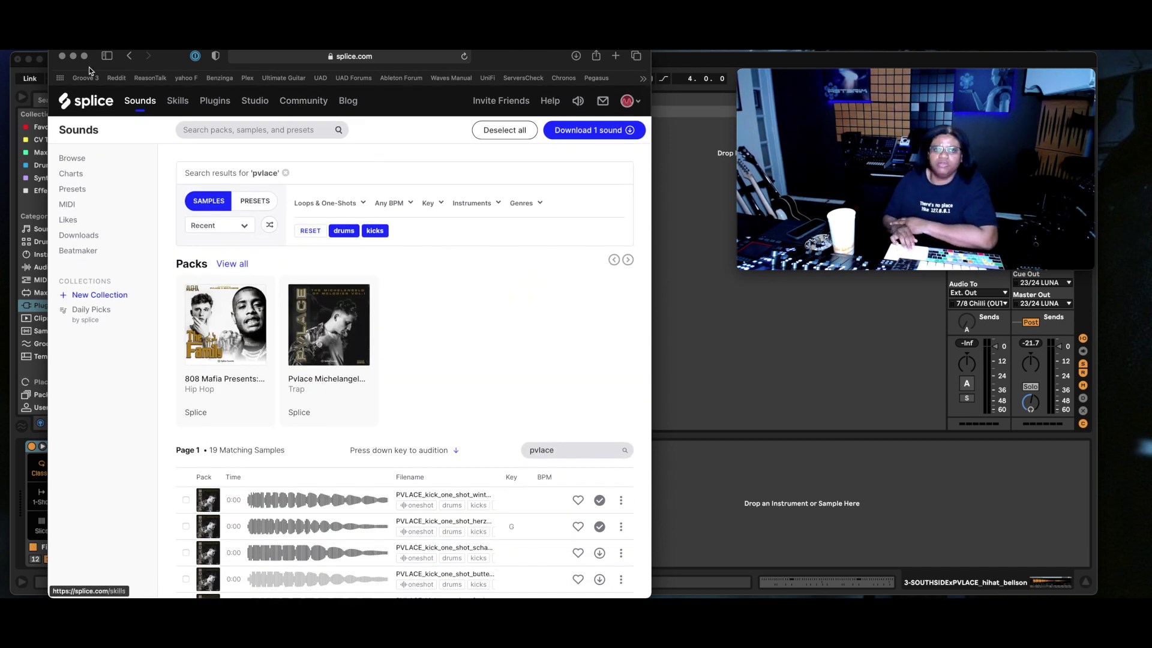
{"action": "left_click", "coordinate": [75, 56]}
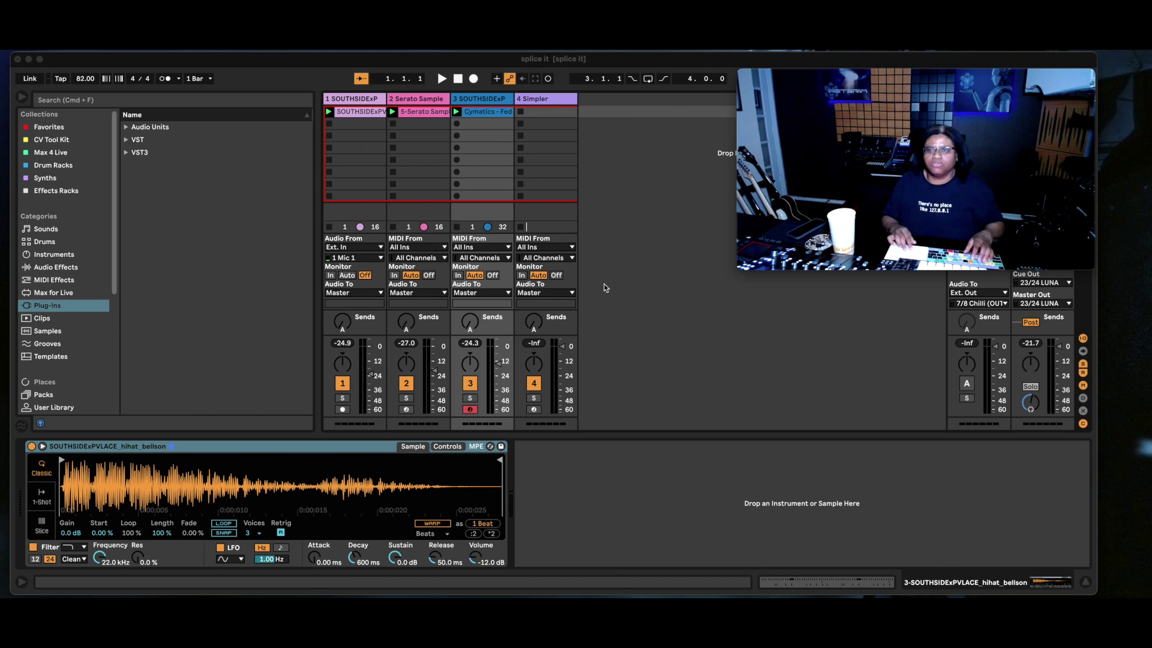
{"action": "left_click", "coordinate": [553, 99]}
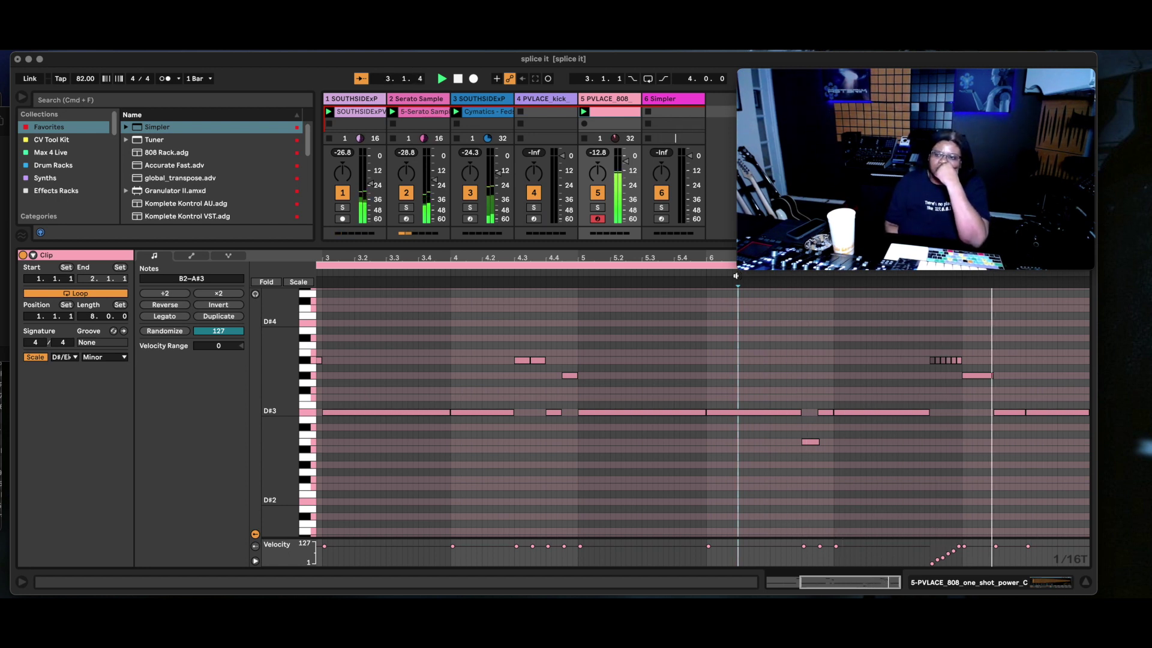
Step: Try lowering the 808 note at 8.1.1 to B2, and replay the clip from around bar 7 to hear it
{"action": "key", "text": "space"}
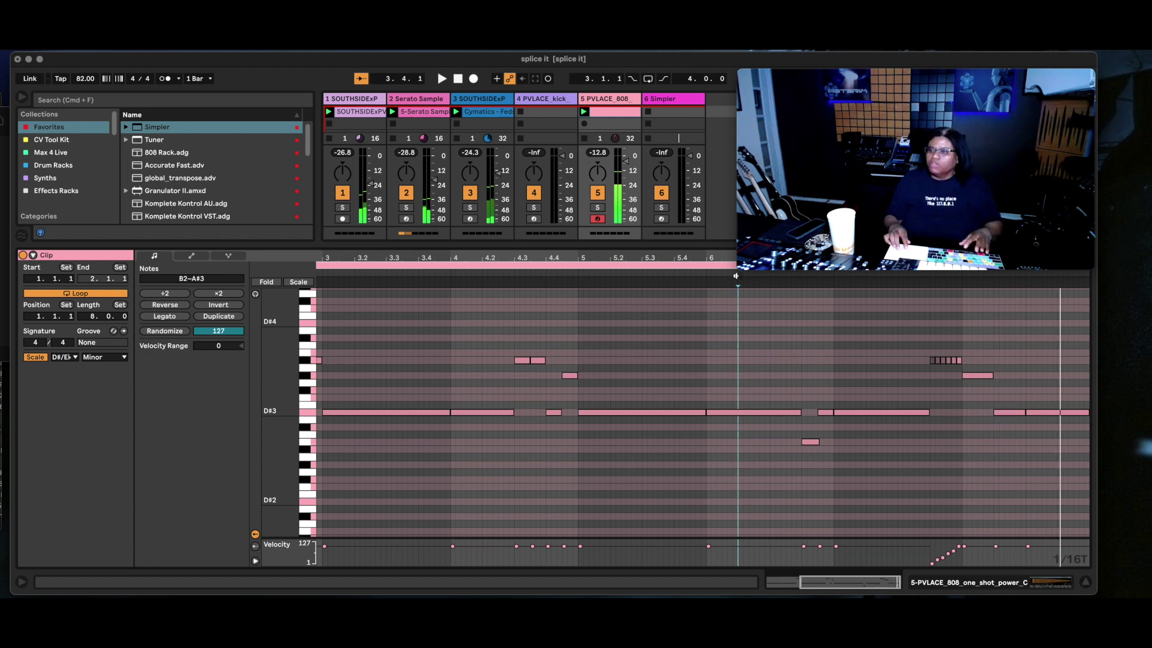
{"action": "left_click_drag", "start_coordinate": [982, 378], "coordinate": [977, 447]}
{"action": "left_click", "coordinate": [901, 278]}
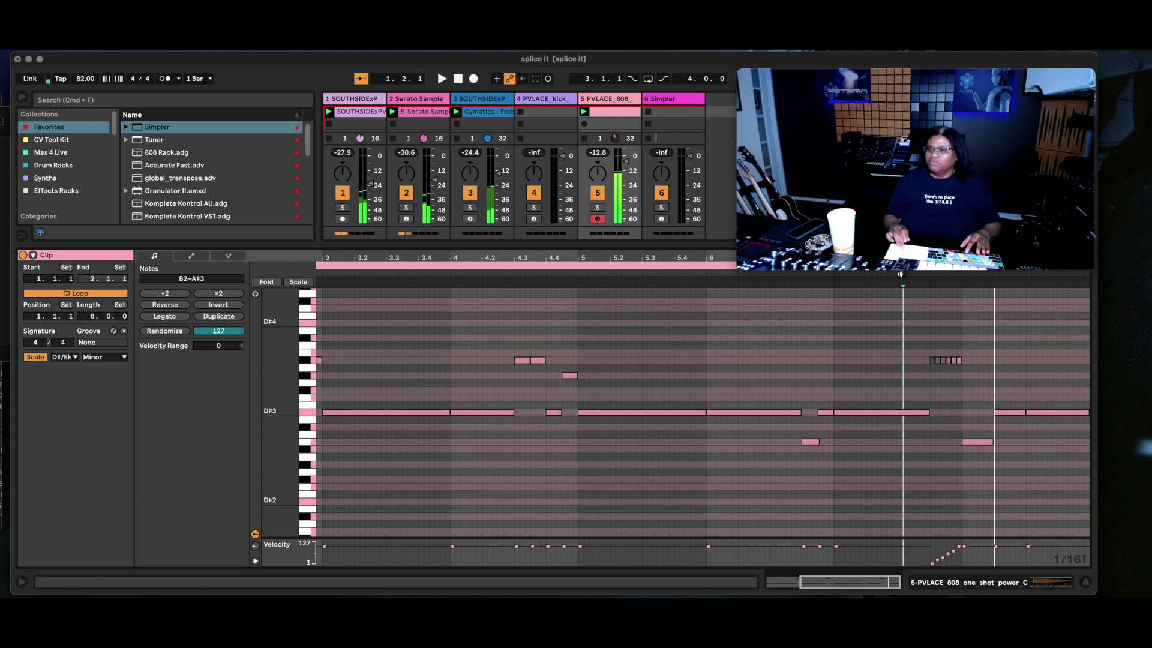
{"action": "left_click", "coordinate": [892, 283]}
{"action": "key", "text": "space"}
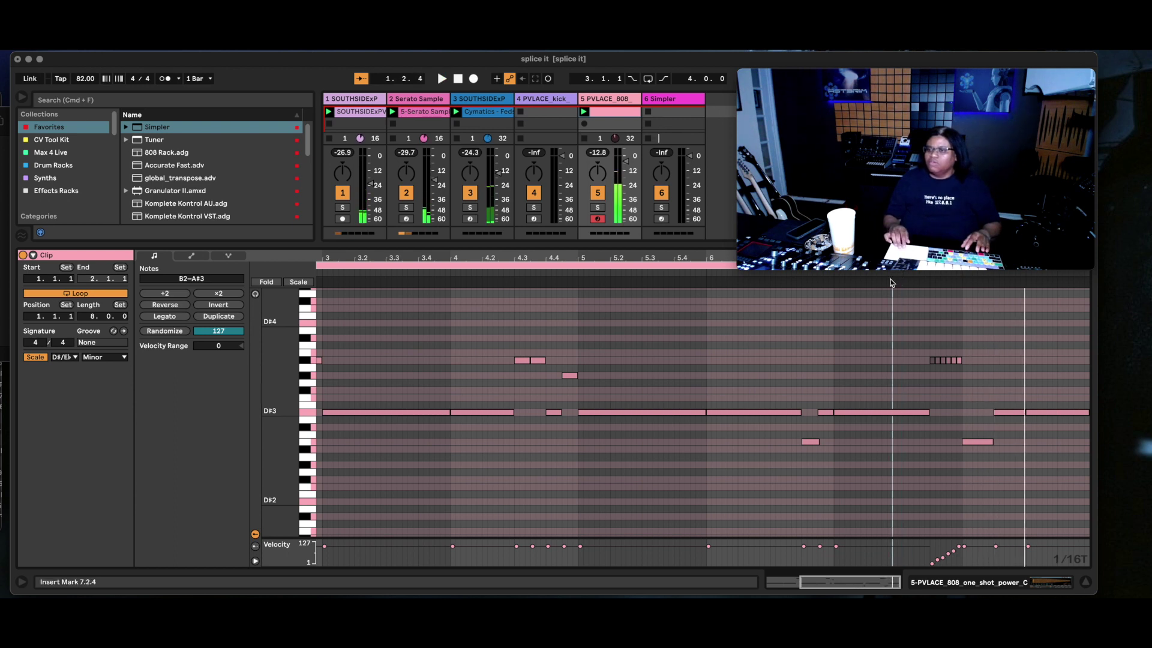
{"action": "left_click", "coordinate": [855, 280]}
{"action": "left_click", "coordinate": [852, 273]}
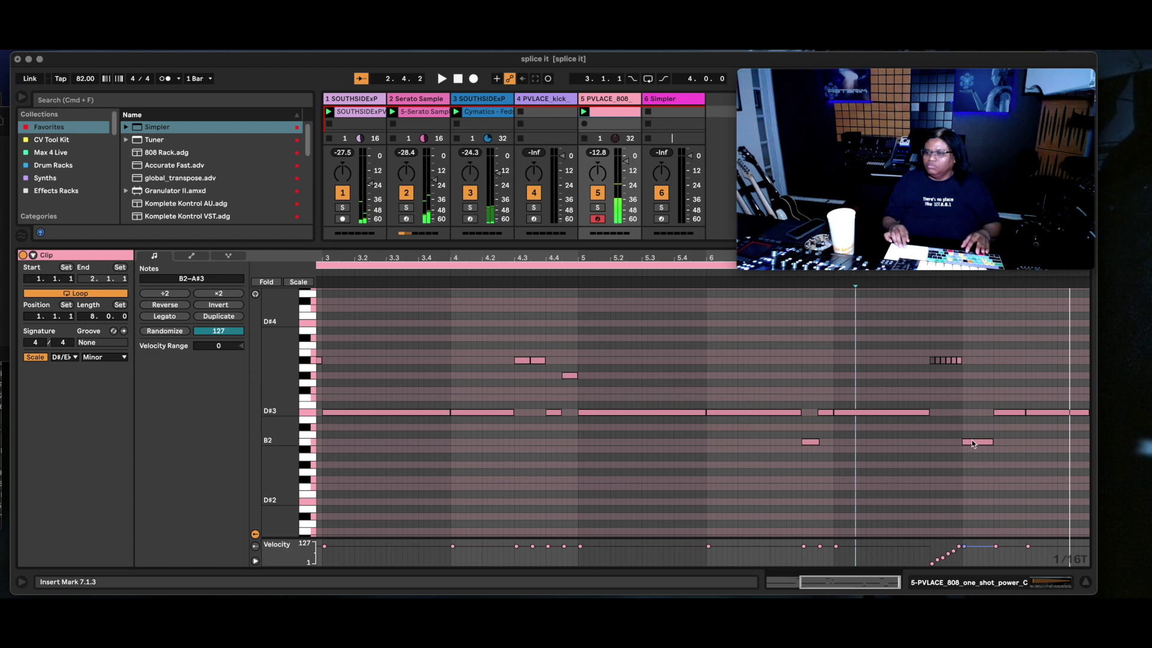
Step: Set the 808 note at 8.1.1 to D#3 and the one at 8.2.1 to A#3, replaying the passage after each change
{"action": "left_click_drag", "start_coordinate": [973, 444], "coordinate": [974, 414]}
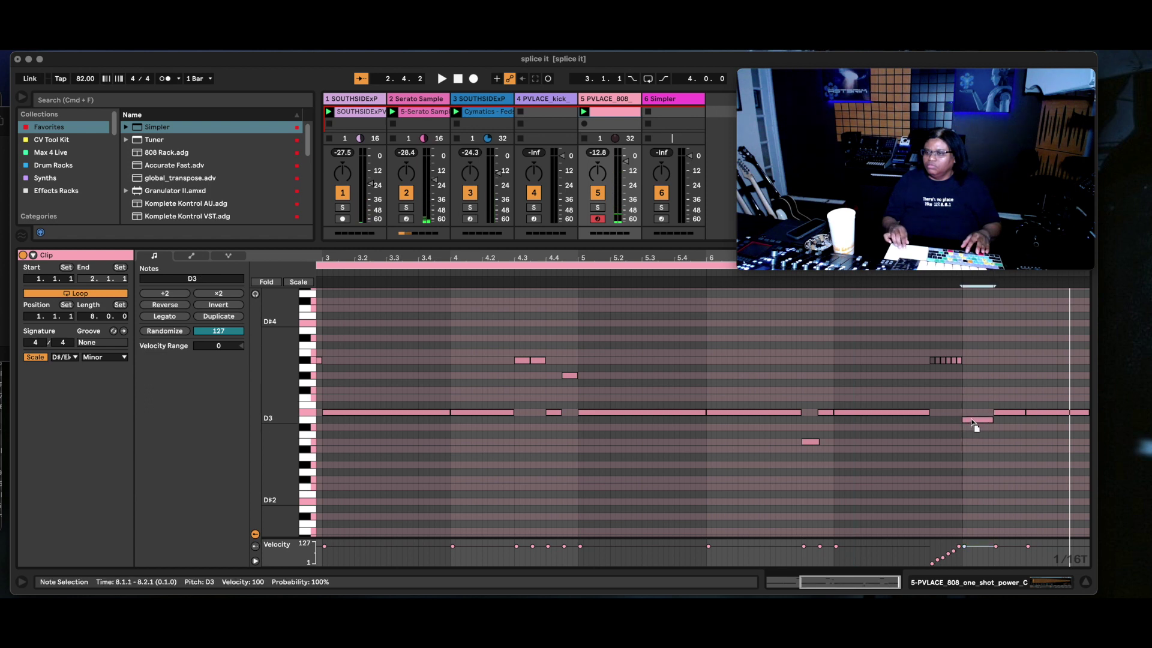
{"action": "left_click", "coordinate": [891, 273]}
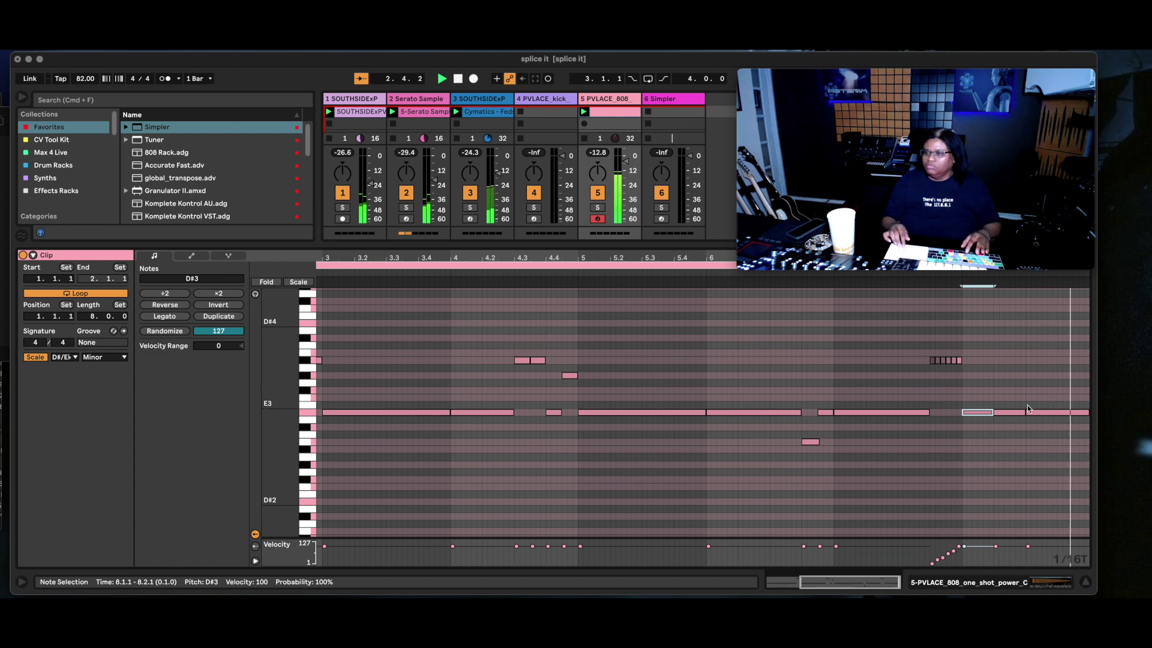
{"action": "key", "text": "space"}
{"action": "left_click_drag", "start_coordinate": [1017, 413], "coordinate": [1027, 360]}
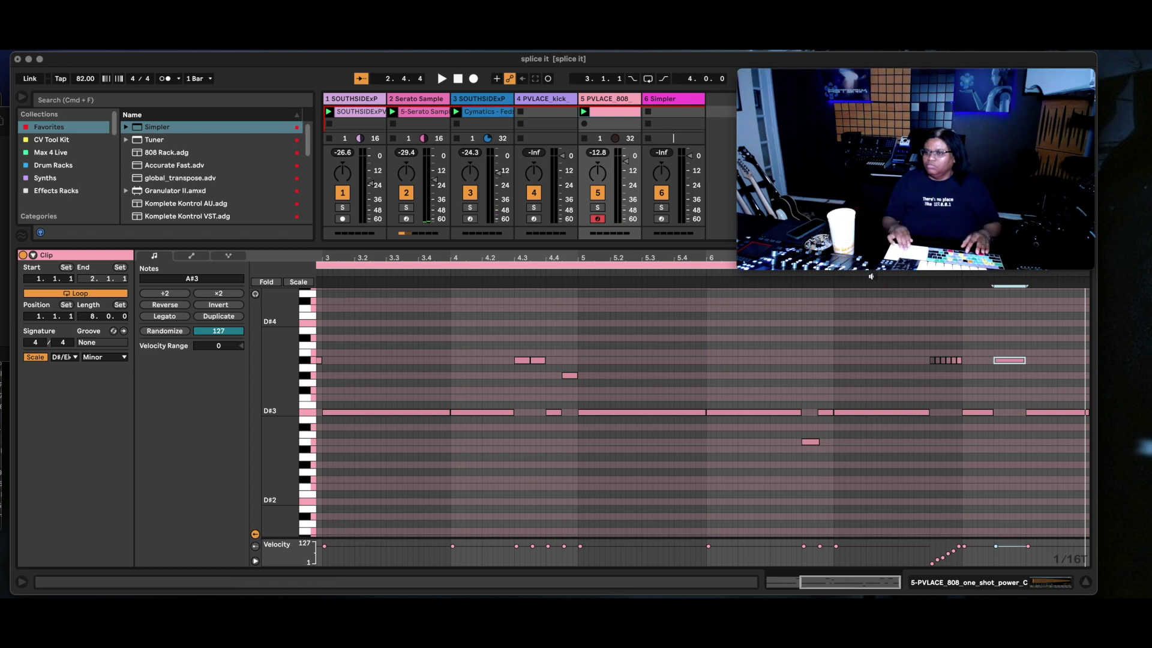
{"action": "key", "text": "space"}
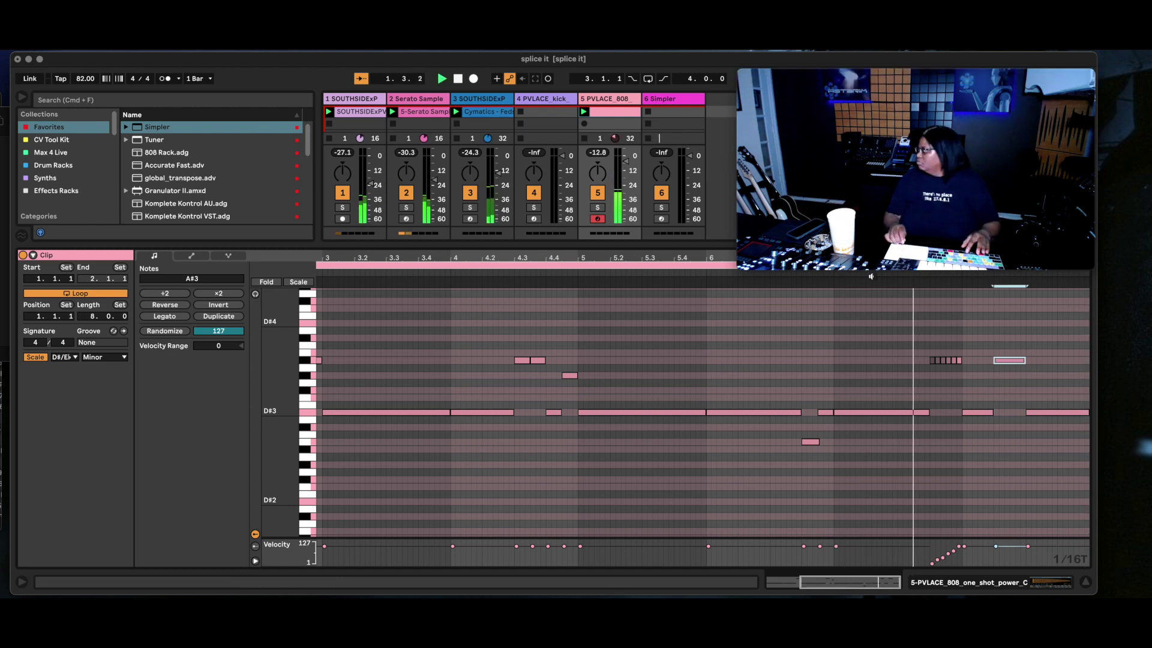
{"action": "key", "text": "space"}
Step: Switch to the Session view, and reposition the Movie Recording and Live windows to uncover the vocal track
{"action": "mouse_move", "coordinate": [908, 201]}
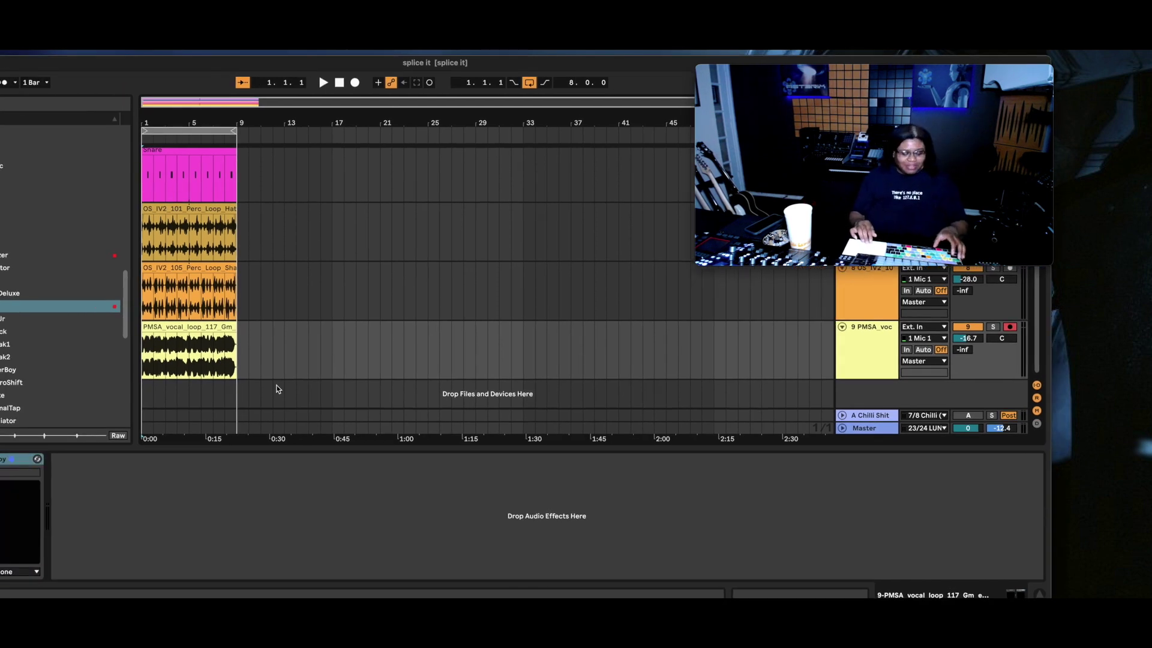
{"action": "key", "text": "Tab"}
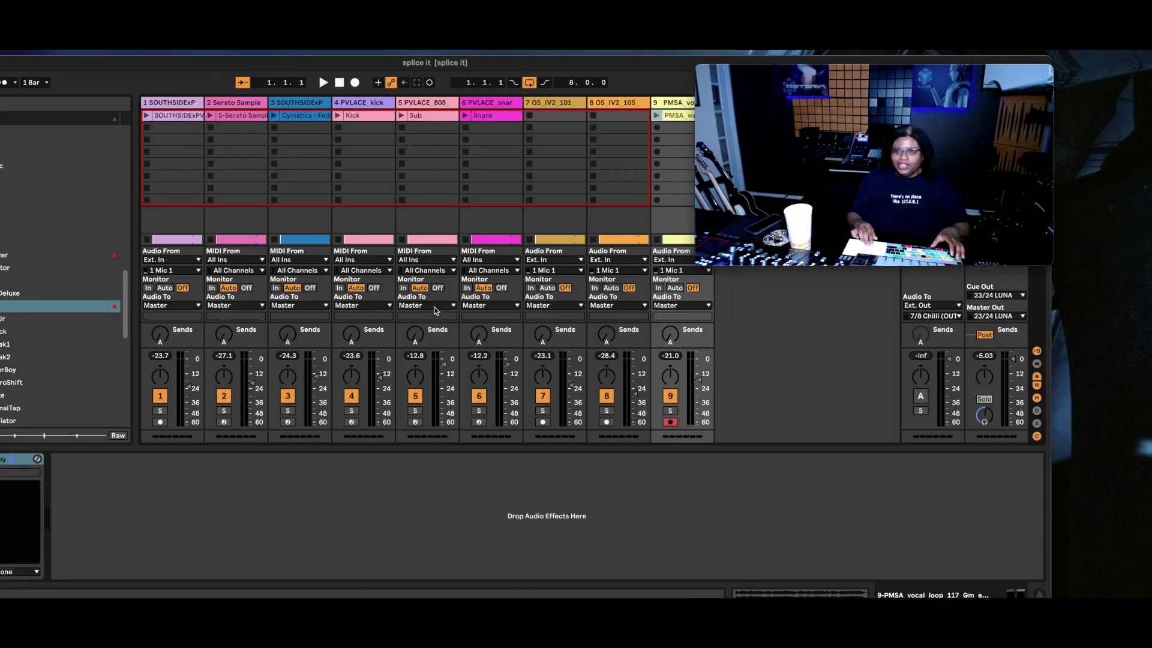
{"action": "mouse_move", "coordinate": [943, 69]}
{"action": "left_click_drag", "start_coordinate": [943, 70], "coordinate": [1035, 65]}
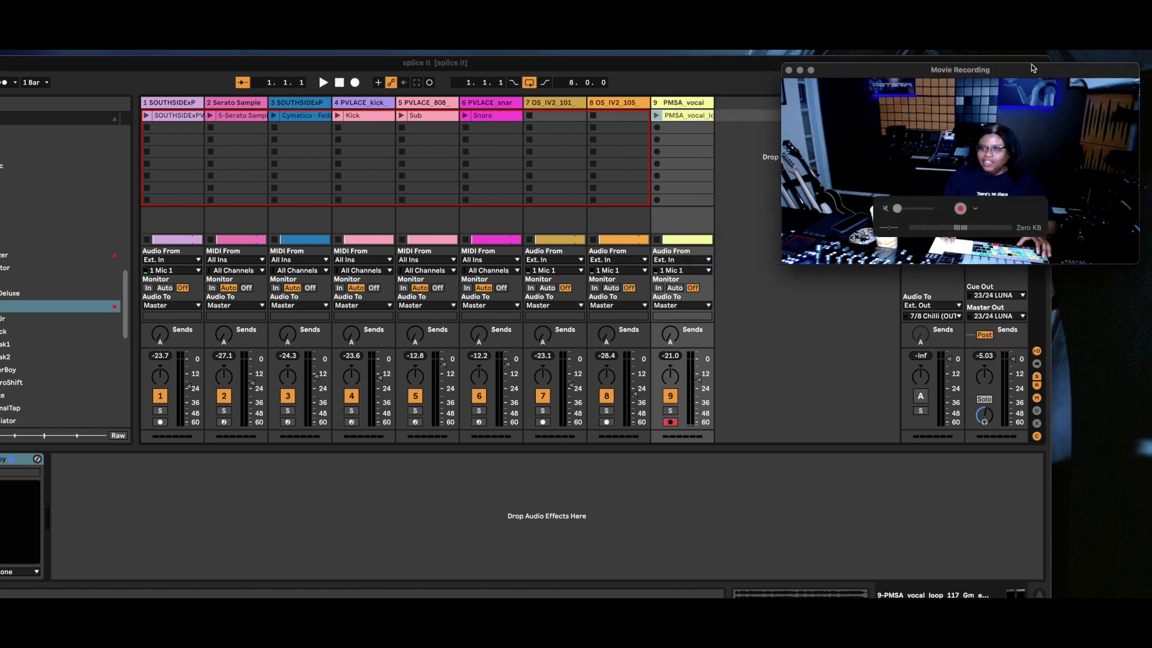
{"action": "left_click_drag", "start_coordinate": [747, 66], "coordinate": [696, 65]}
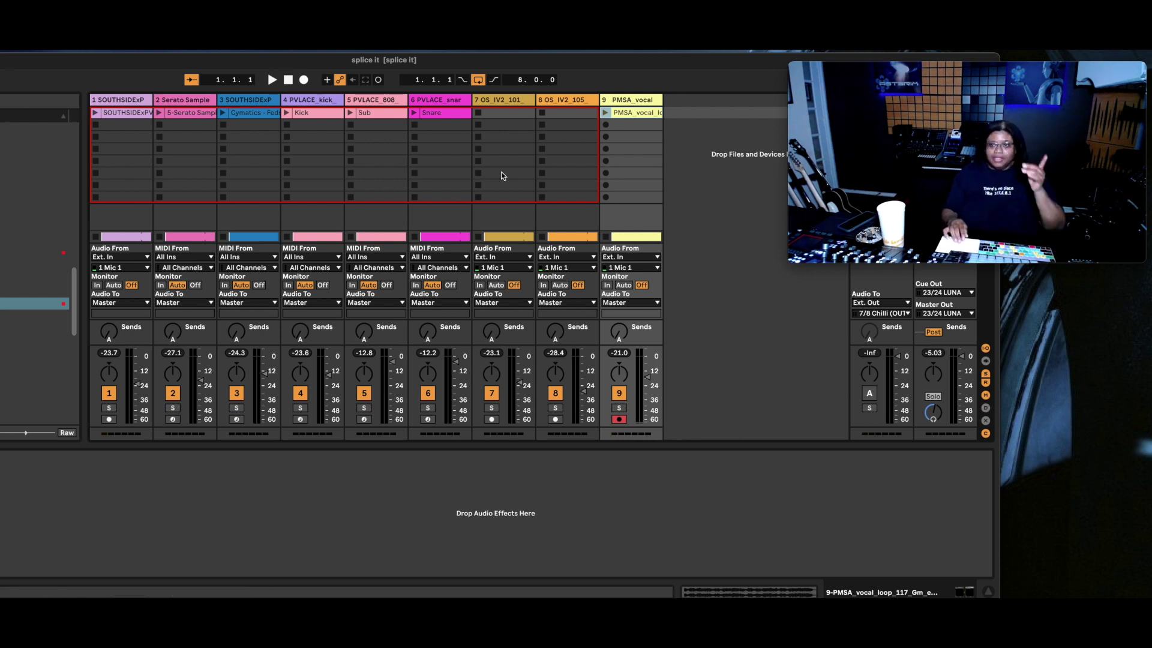
{"action": "left_click", "coordinate": [624, 160]}
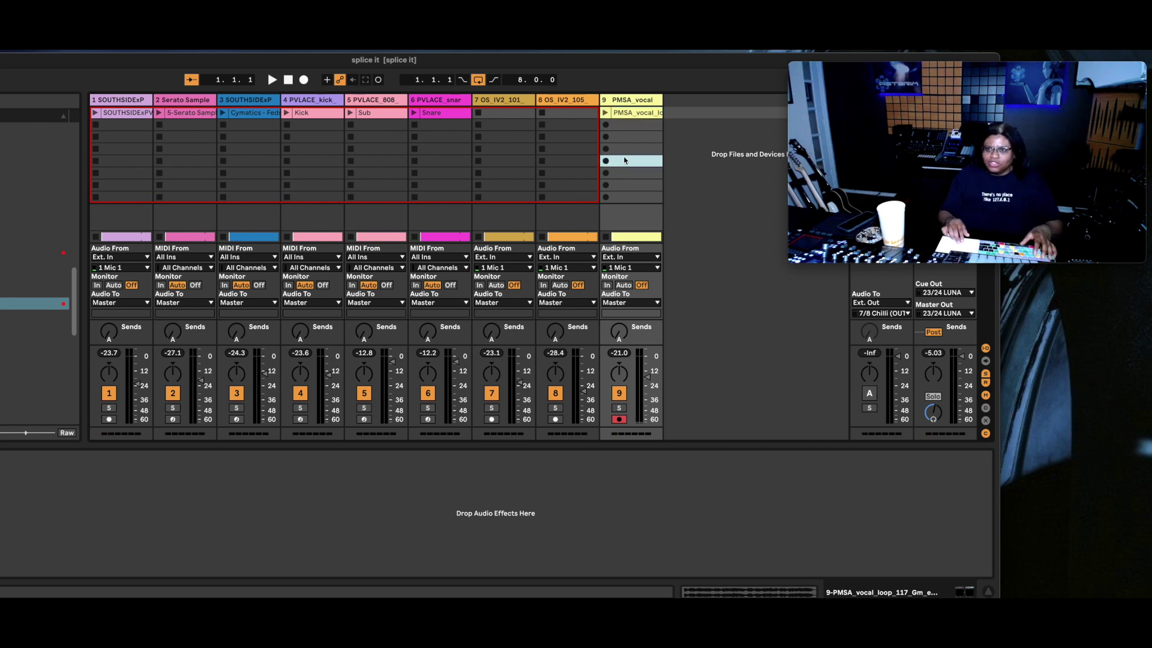
{"action": "left_click", "coordinate": [692, 124]}
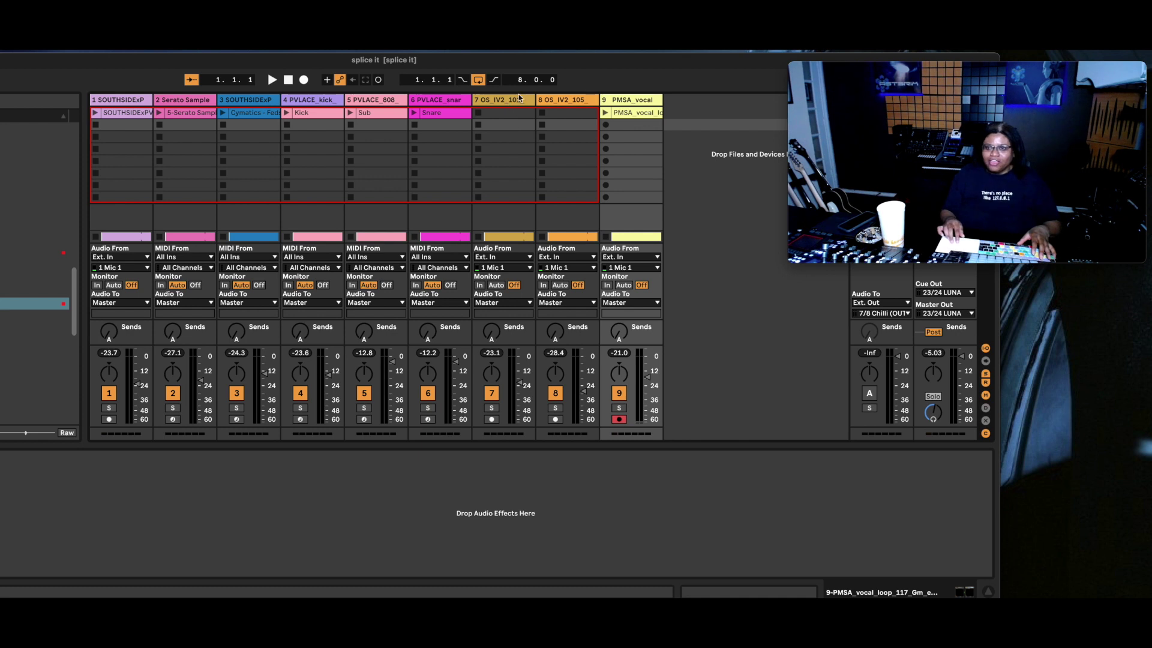
Step: In the Arrangement view, mute the PMSA vocal track and play the two OS_IV2 percussion loops soloed
{"action": "key", "text": "Tab"}
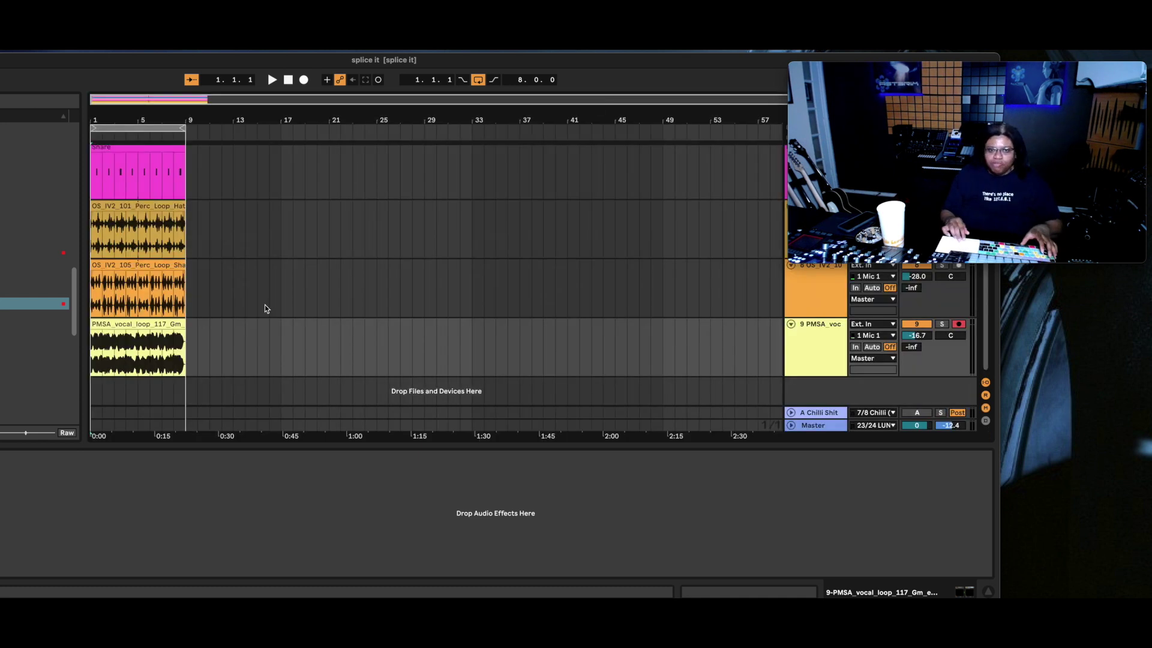
{"action": "left_click", "coordinate": [141, 207]}
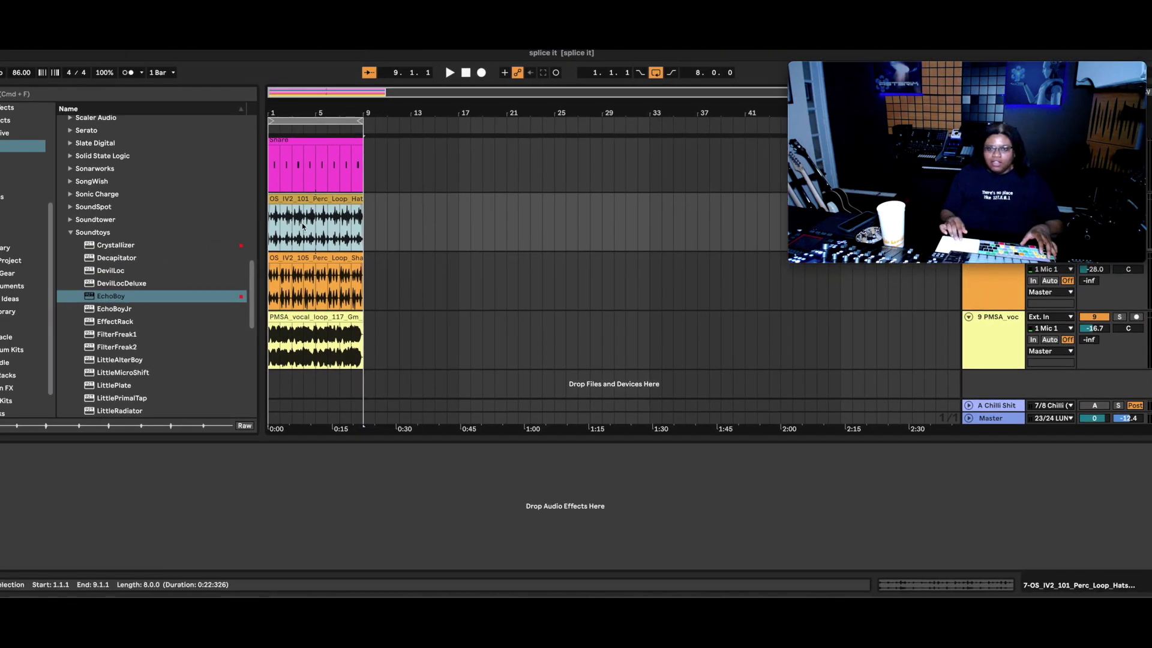
{"action": "left_click", "coordinate": [331, 361]}
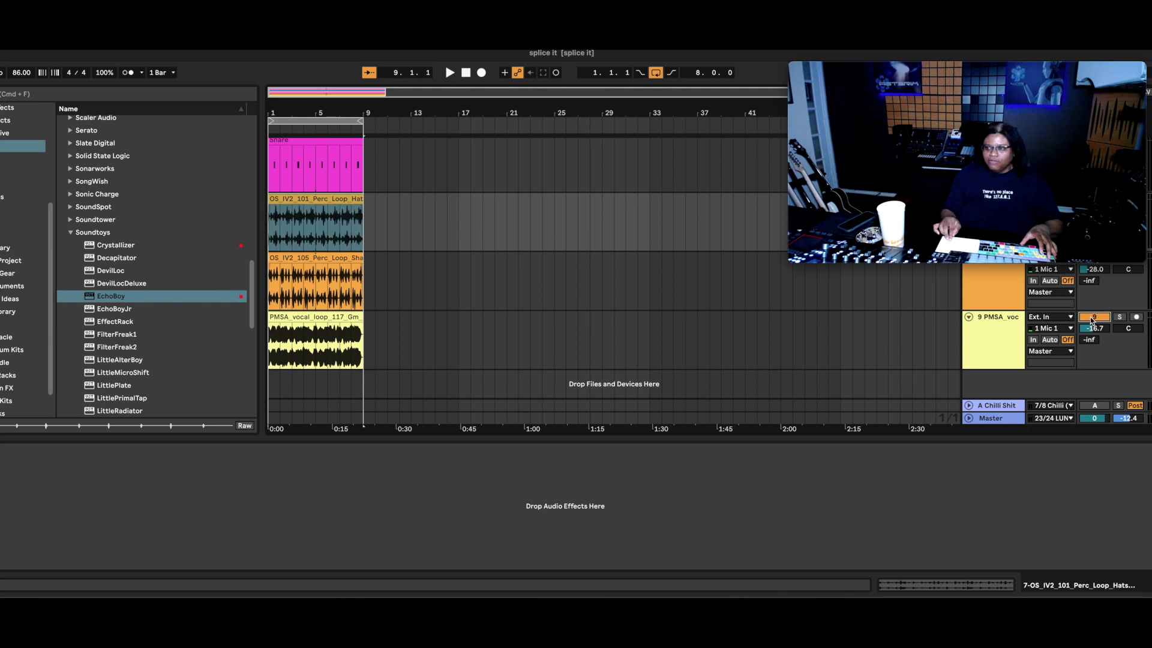
{"action": "scroll", "coordinate": [372, 311], "scroll_direction": "up", "scroll_amount": 2}
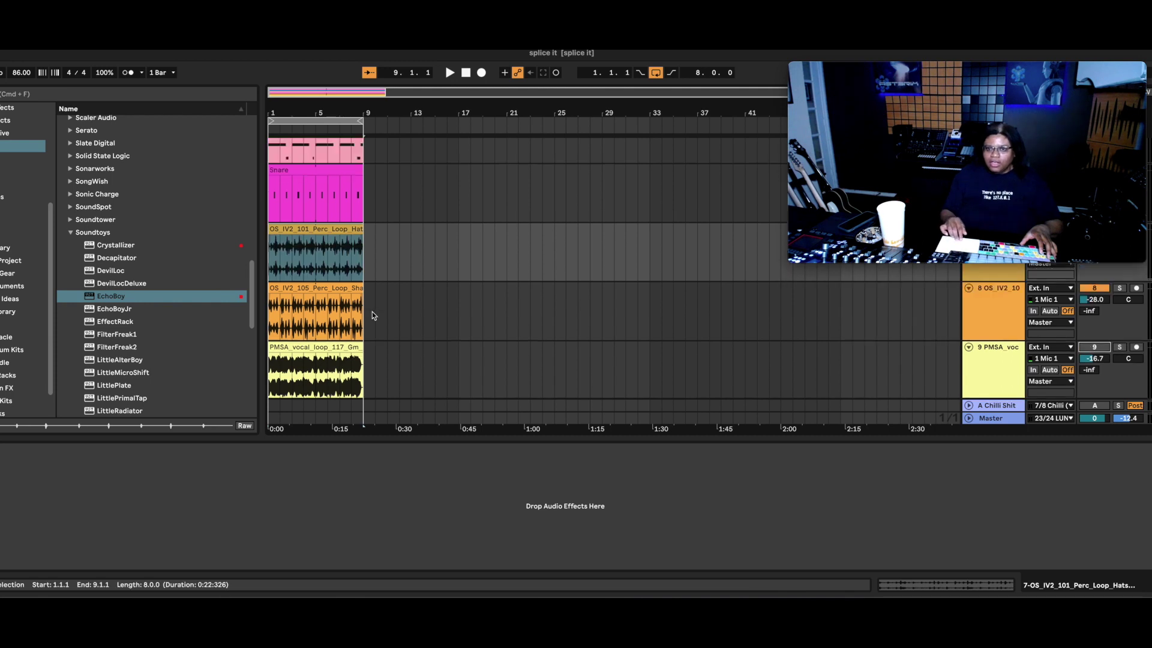
{"action": "left_click", "coordinate": [433, 272]}
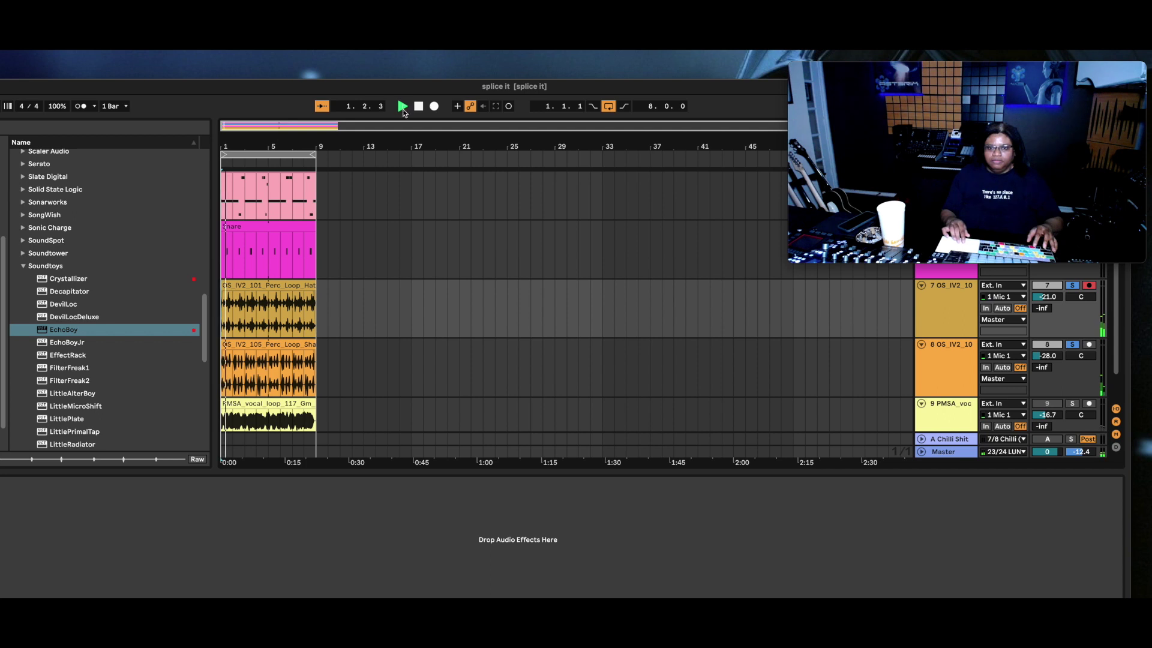
Step: Open the OS_IV2_101 hats percussion loop's clip settings and waveform for inspection during playback
{"action": "left_click", "coordinate": [287, 311]}
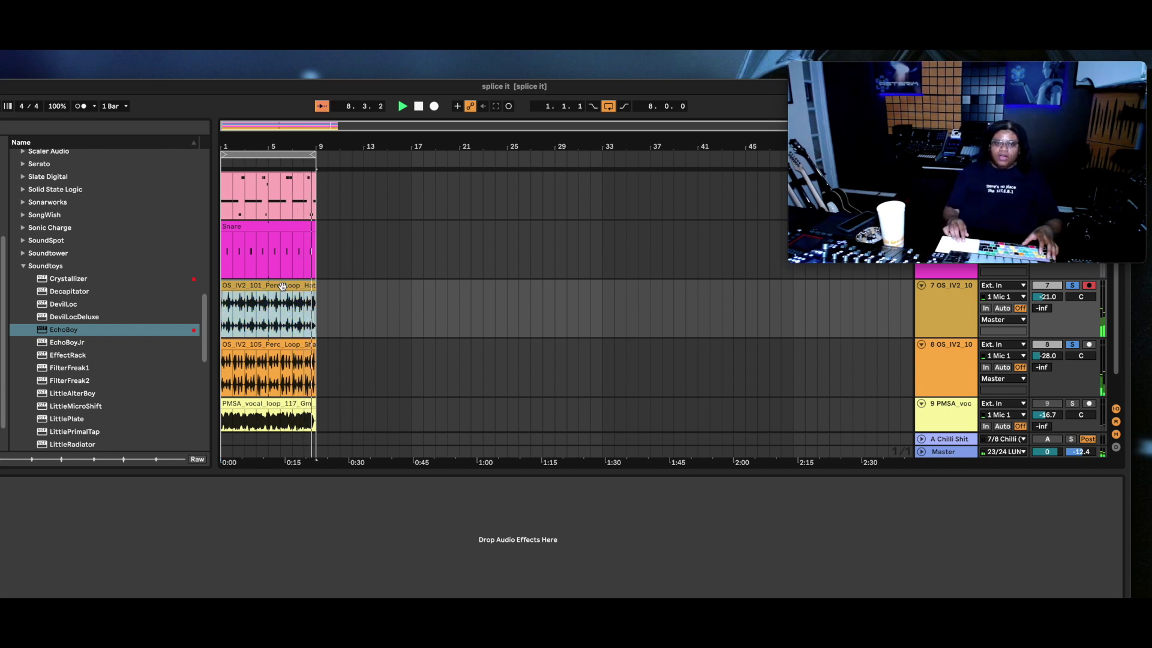
{"action": "double_click", "coordinate": [312, 300]}
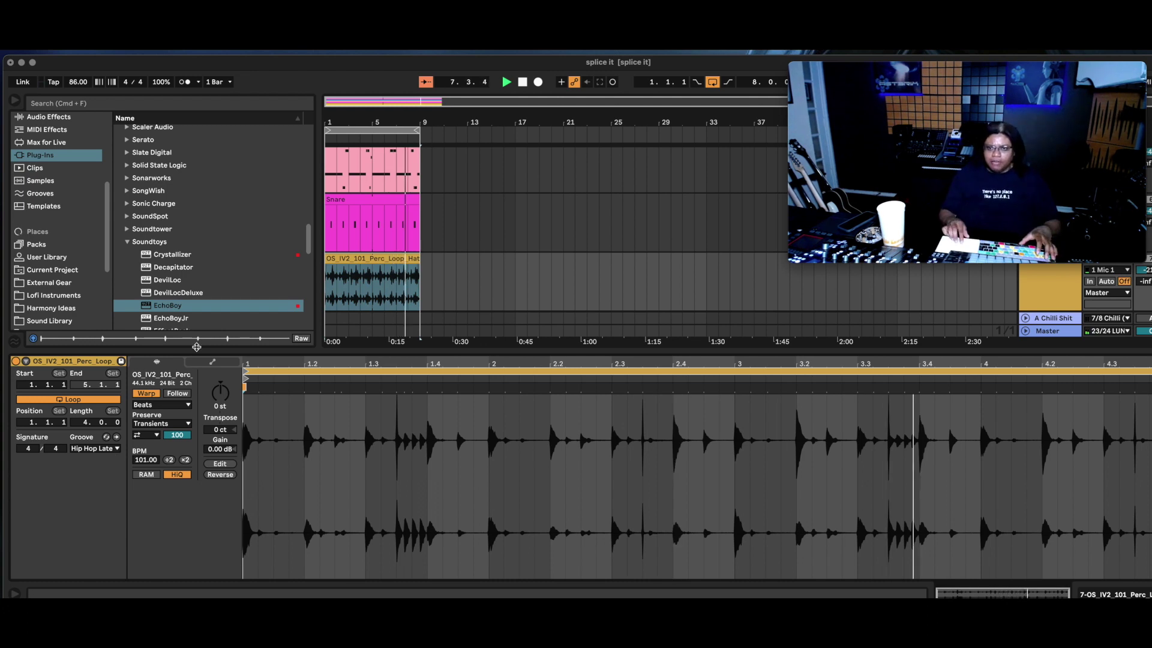
{"action": "scroll", "coordinate": [370, 259], "scroll_direction": "down", "scroll_amount": 3}
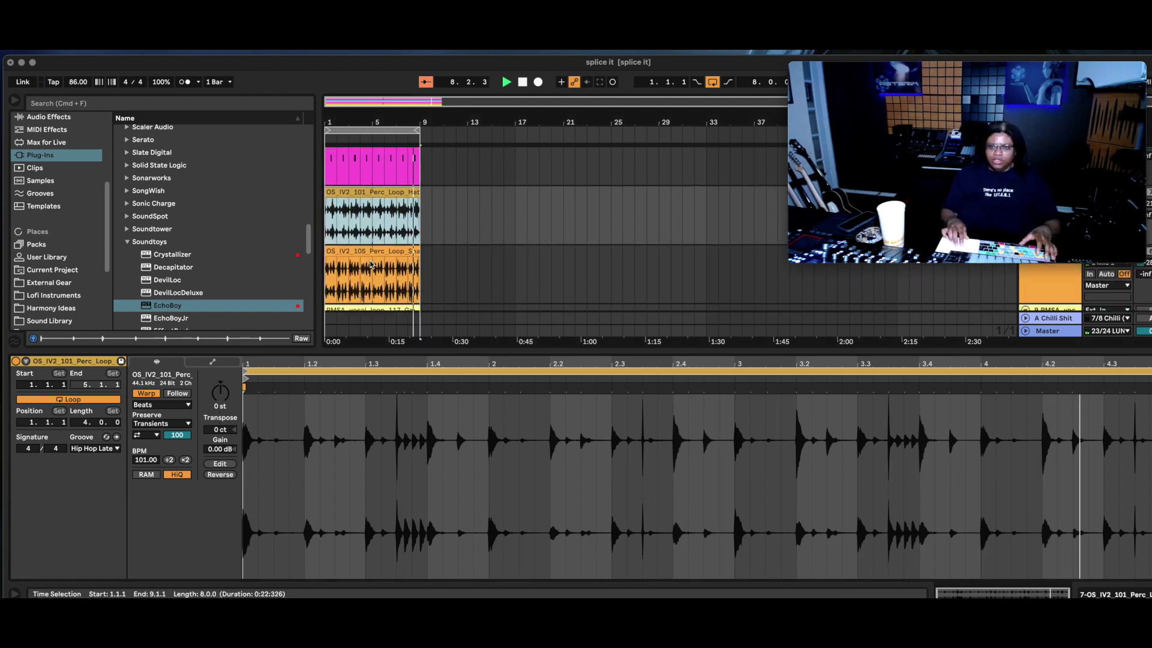
Step: Open the OS_IV2_105 shaker loop's clip settings and waveform for inspection during playback, and stop the playback
{"action": "left_click", "coordinate": [370, 236]}
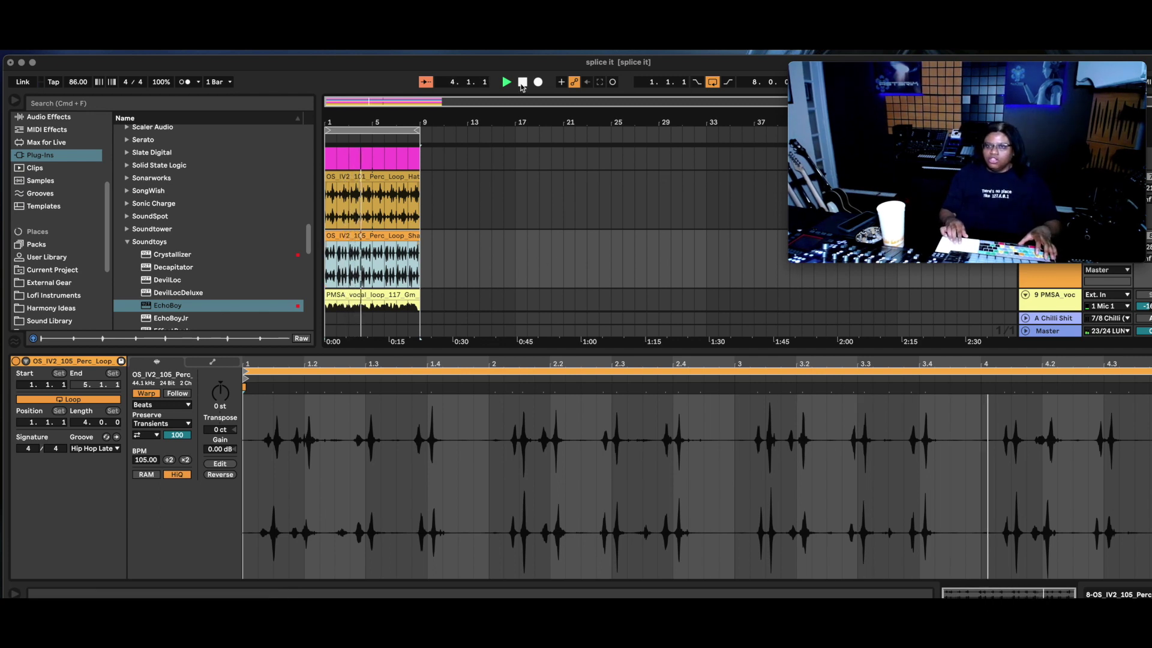
{"action": "key", "text": "space"}
{"action": "scroll", "coordinate": [616, 264], "scroll_direction": "up", "scroll_amount": 2}
{"action": "scroll", "coordinate": [617, 264], "scroll_direction": "up", "scroll_amount": 4}
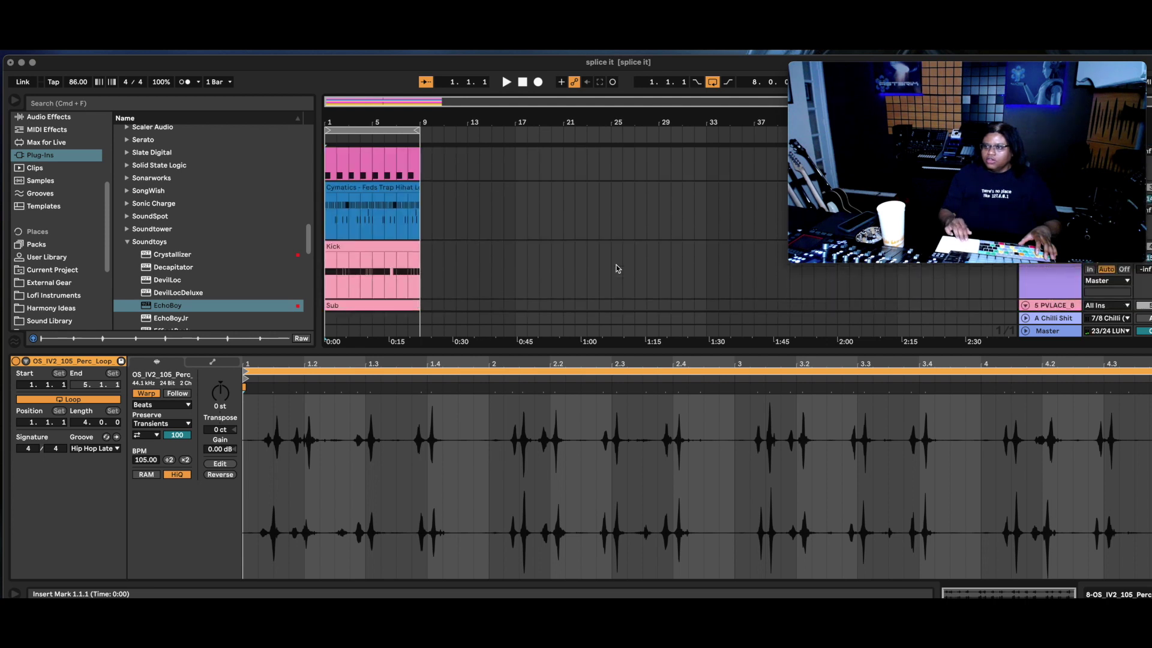
Step: Hide the clip detail view to enlarge the arrangement, and play the beat with the PMSA vocal track muted
{"action": "left_click_drag", "start_coordinate": [649, 350], "coordinate": [652, 487]}
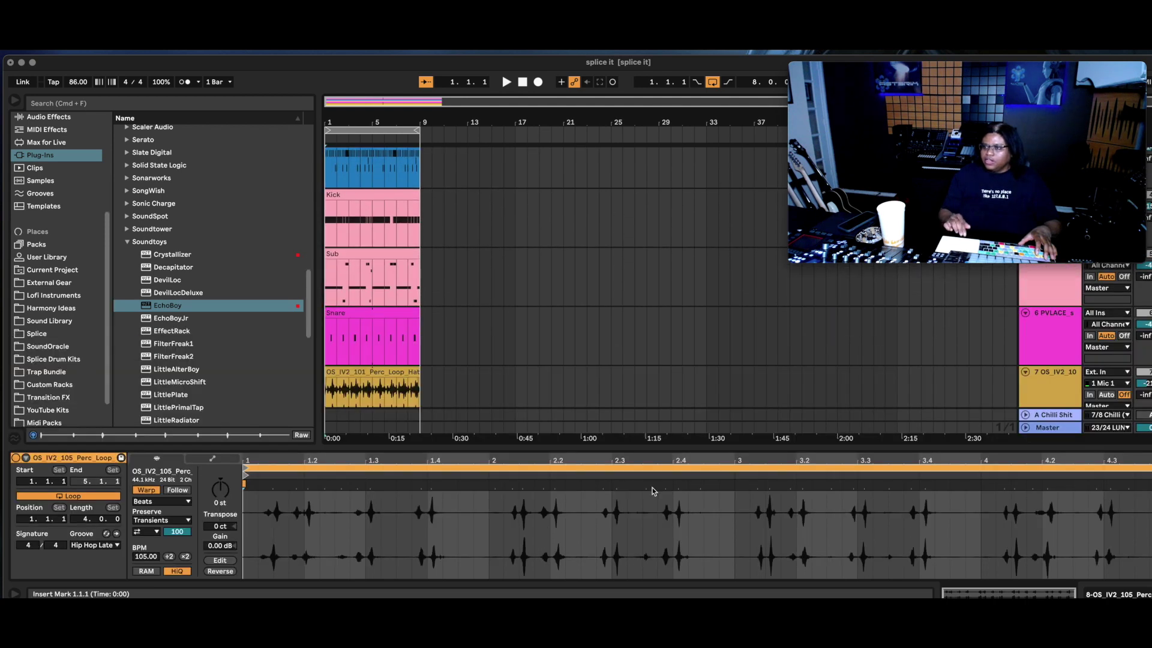
{"action": "left_click_drag", "start_coordinate": [677, 447], "coordinate": [678, 585]}
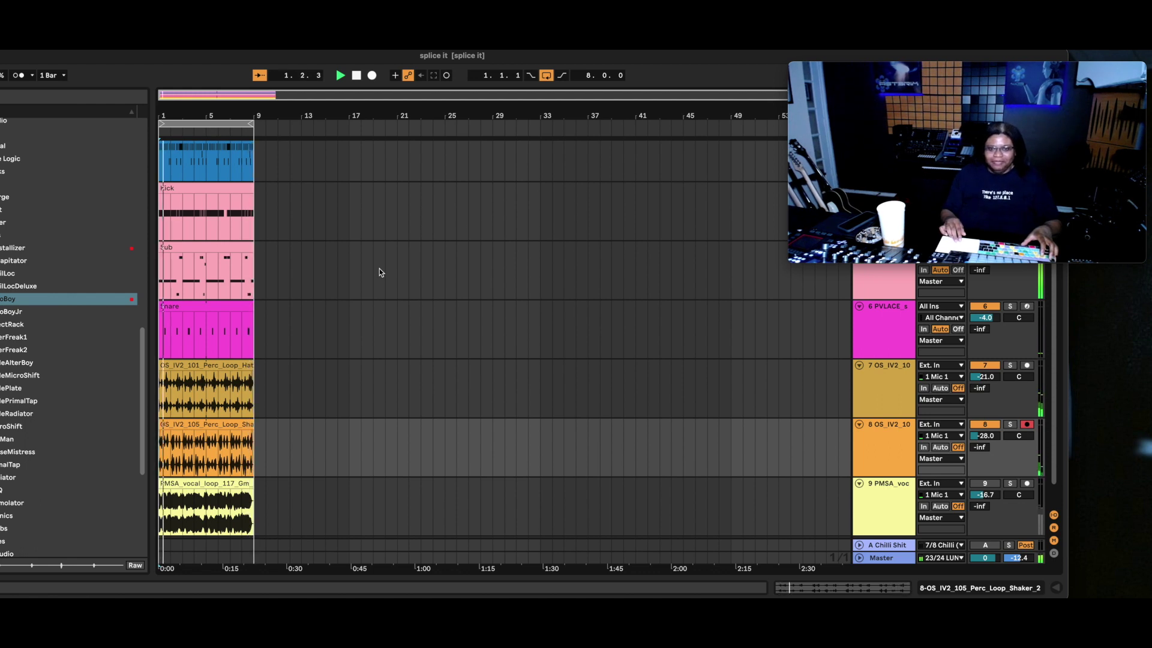
{"action": "scroll", "coordinate": [379, 268], "scroll_direction": "down", "scroll_amount": 2}
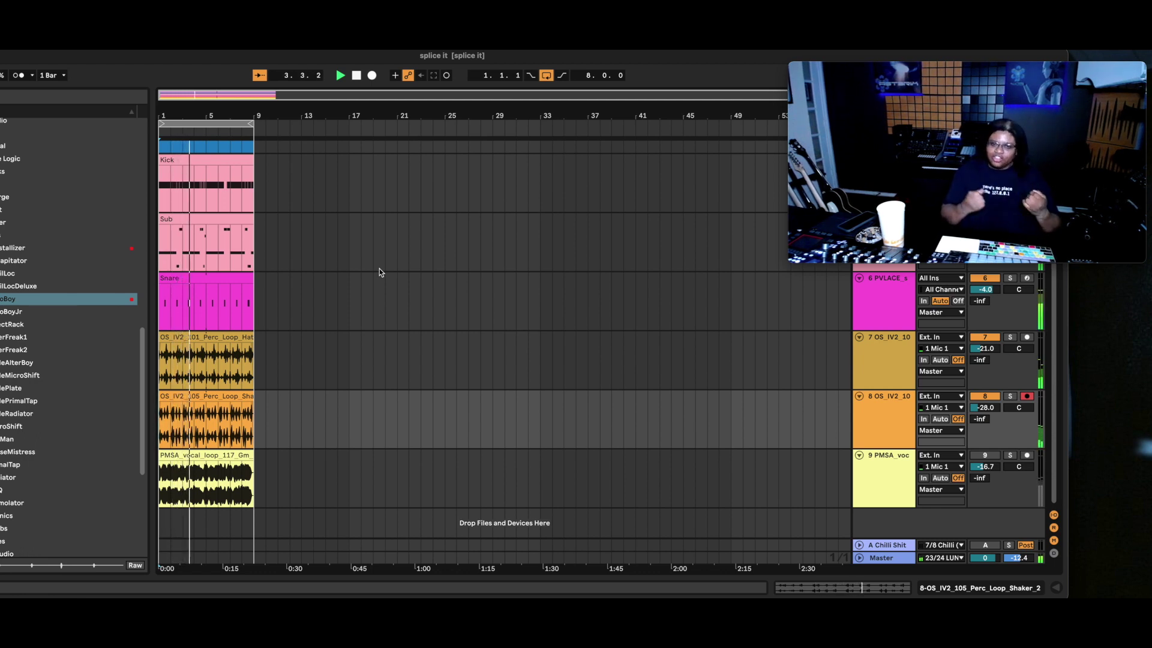
{"action": "left_click", "coordinate": [356, 76]}
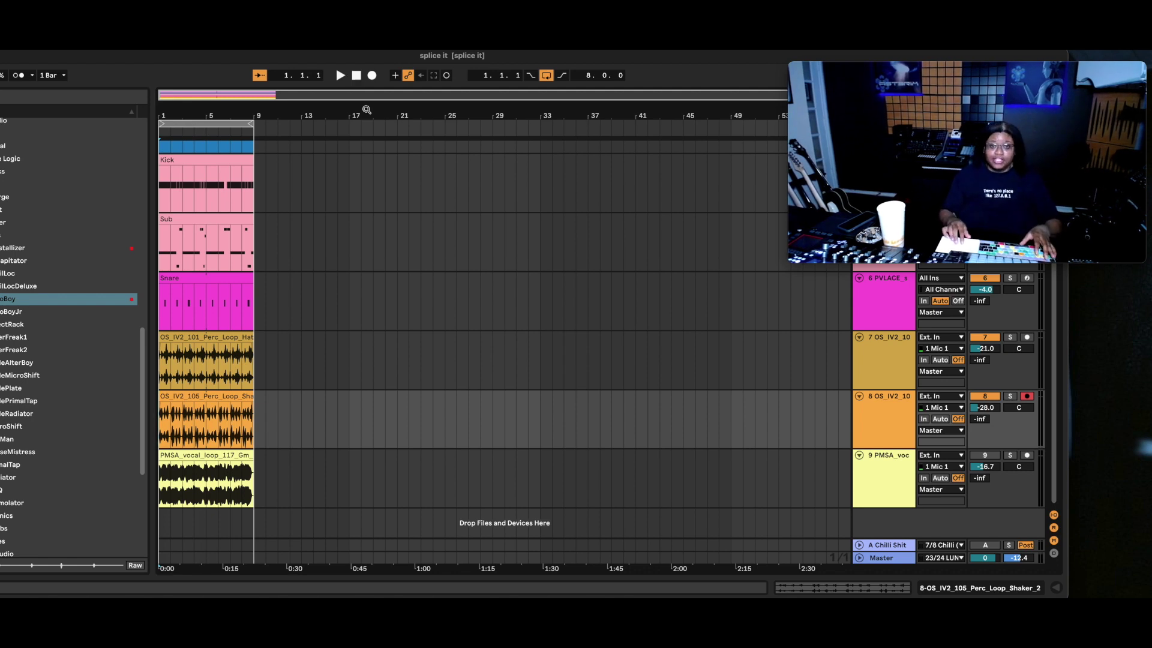
Step: Unmute the PMSA vocal track and play the full beat from bar 1
{"action": "left_click", "coordinate": [221, 277]}
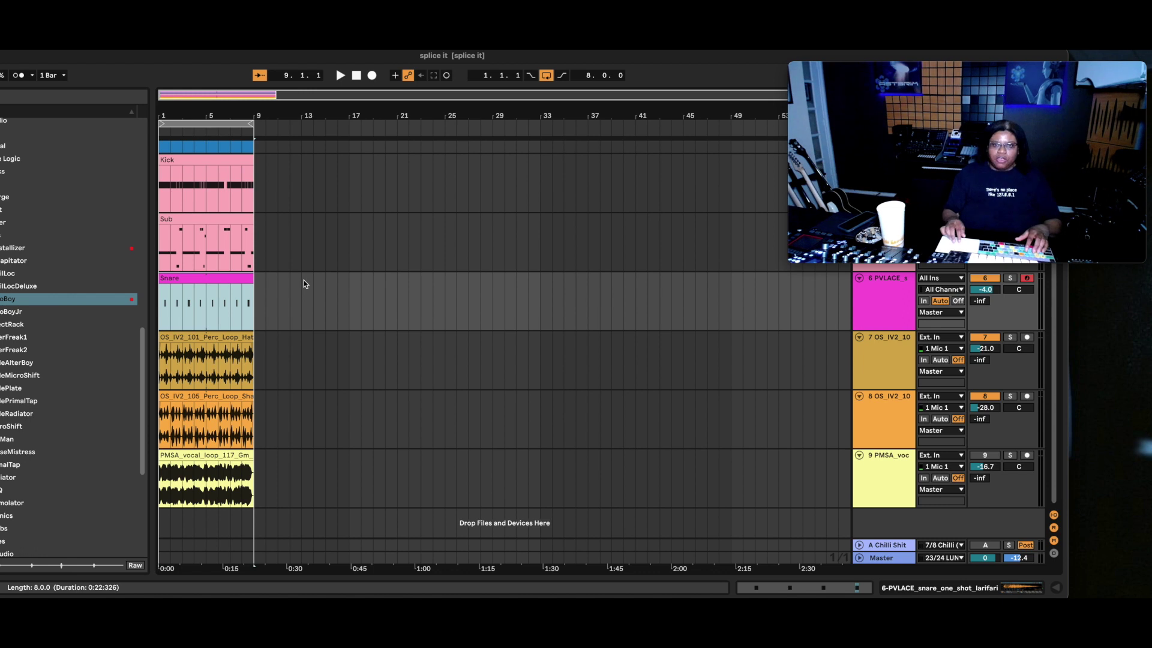
{"action": "left_click", "coordinate": [358, 76]}
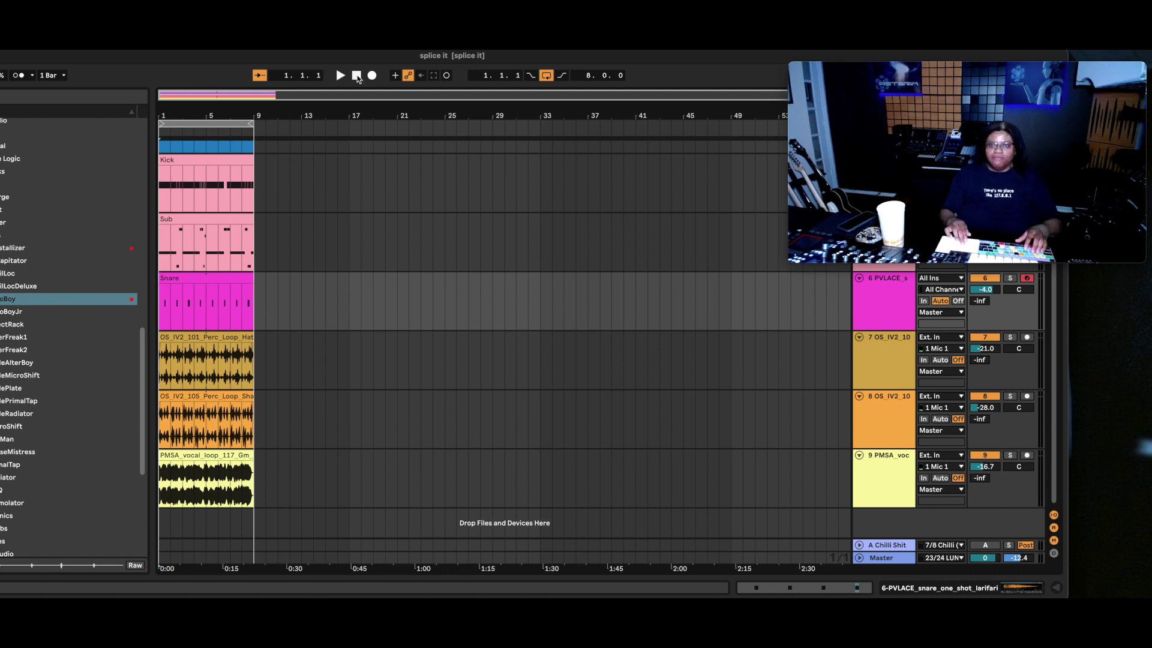
{"action": "key", "text": "space"}
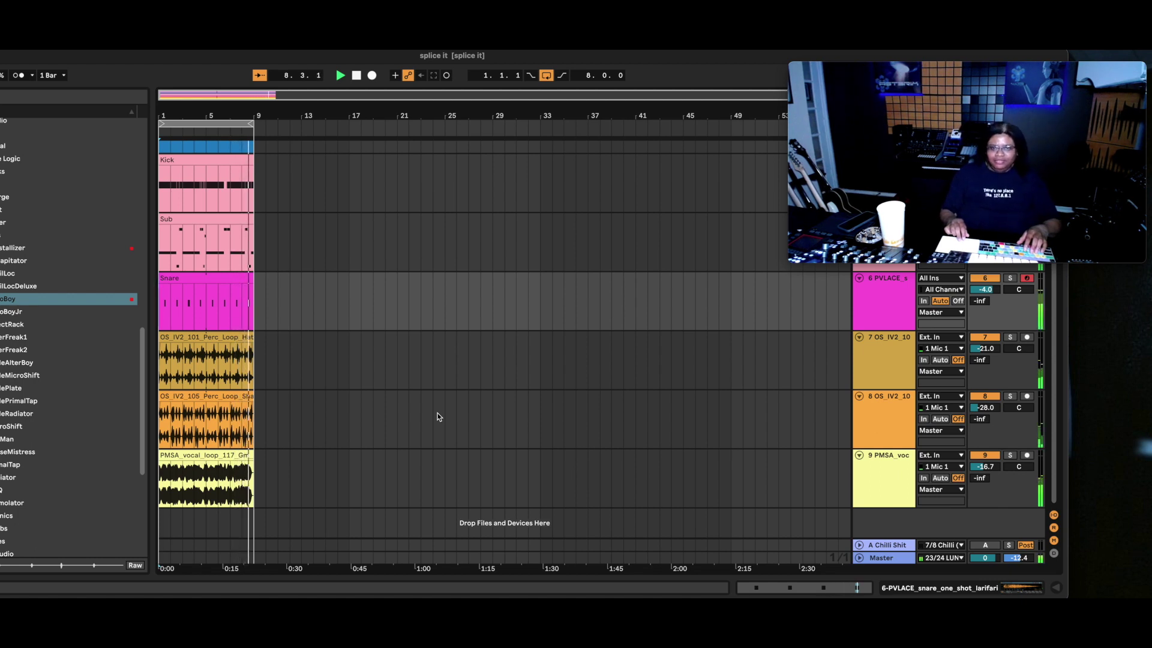
{"action": "key", "text": "space"}
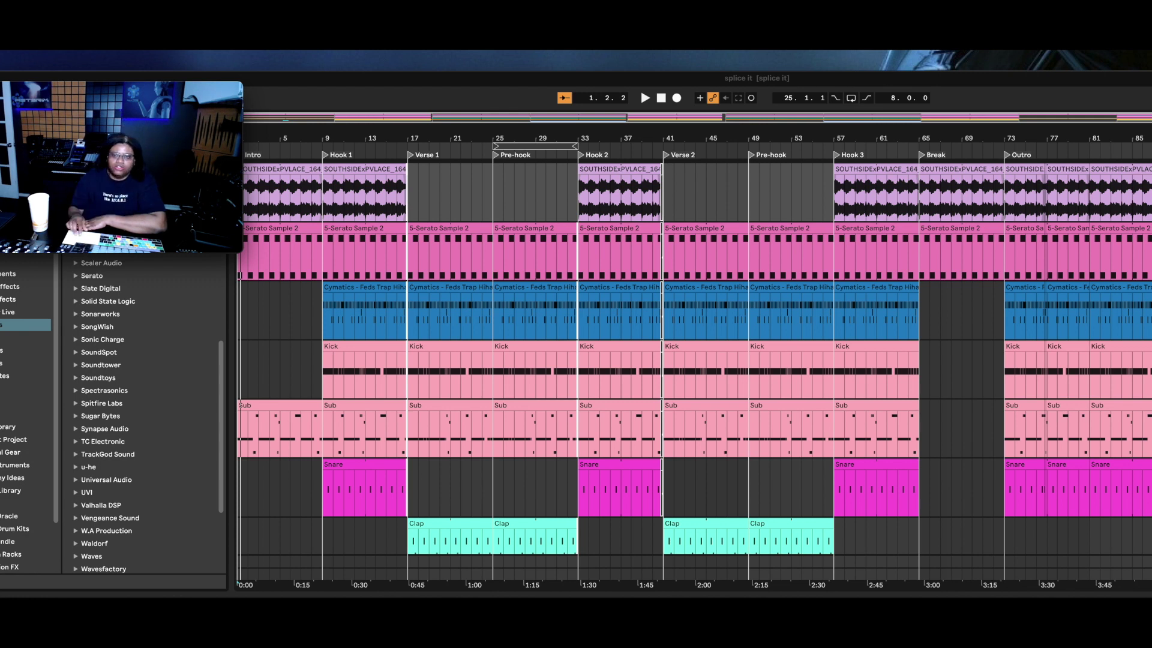
Step: Review which tracks play in each section from Intro to Outro, from the melody loop down to the SynthMaster1 clips
{"action": "scroll", "coordinate": [674, 470], "scroll_direction": "down", "scroll_amount": 6}
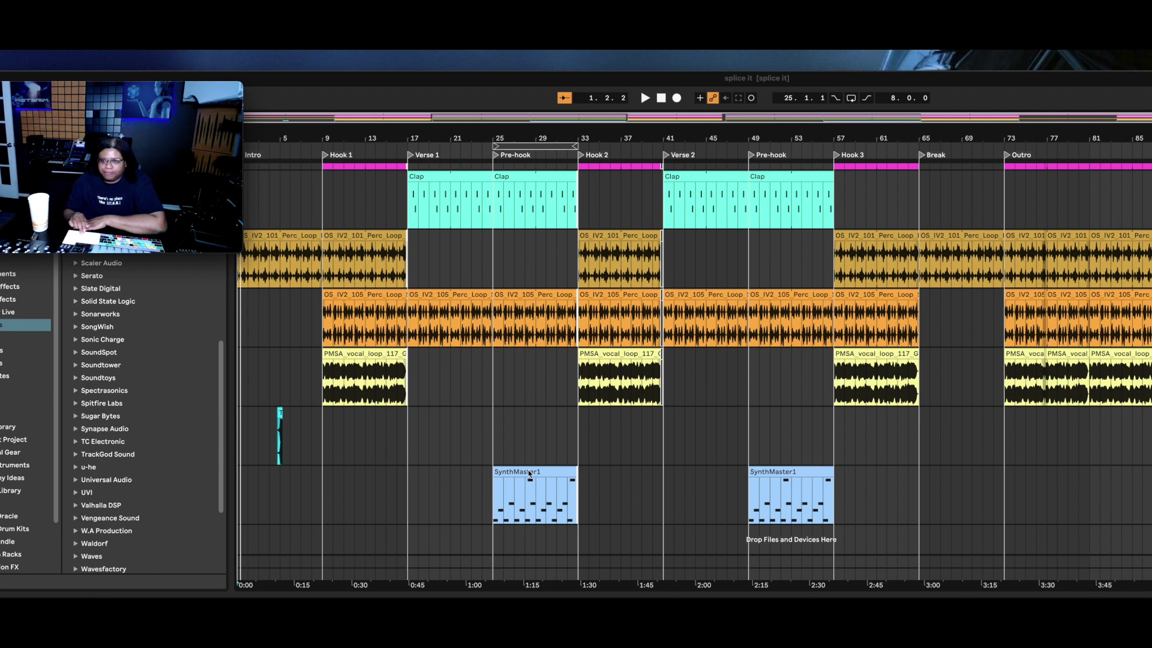
{"action": "scroll", "coordinate": [528, 470], "scroll_direction": "up", "scroll_amount": 5}
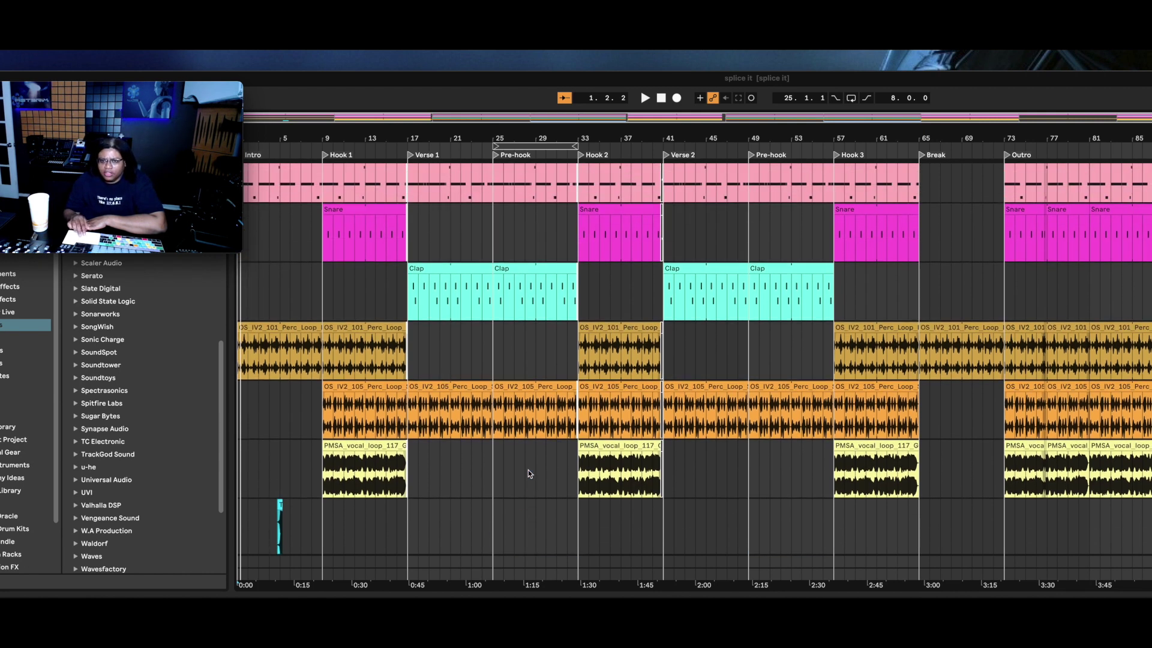
{"action": "scroll", "coordinate": [527, 469], "scroll_direction": "up", "scroll_amount": 3}
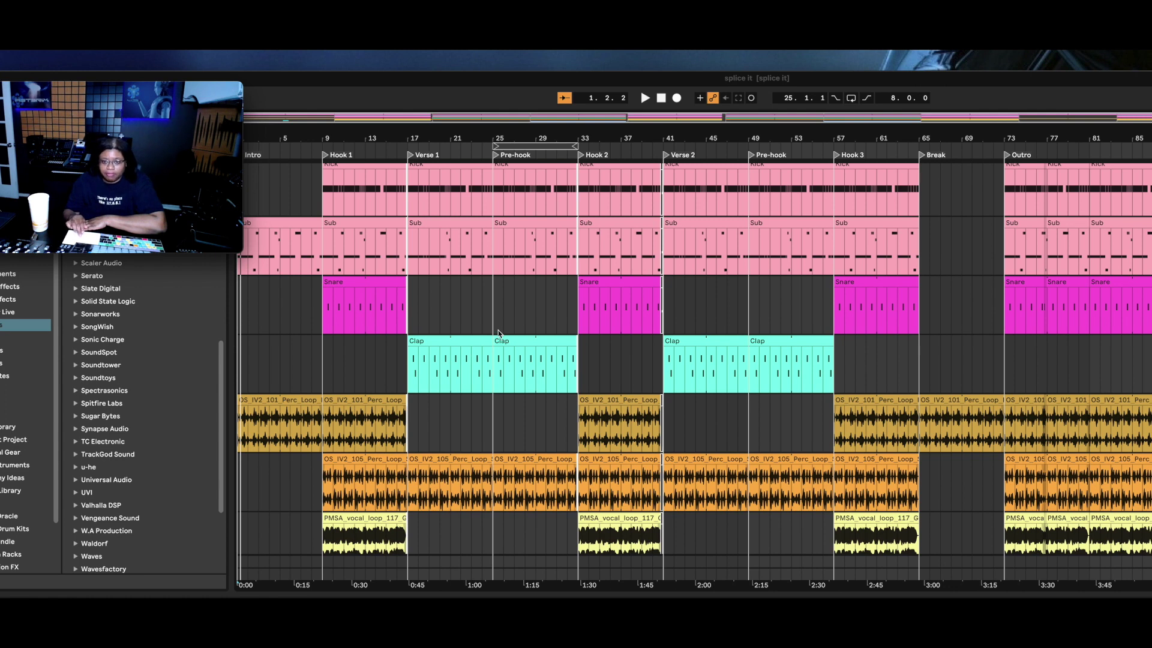
{"action": "scroll", "coordinate": [509, 388], "scroll_direction": "down", "scroll_amount": 8}
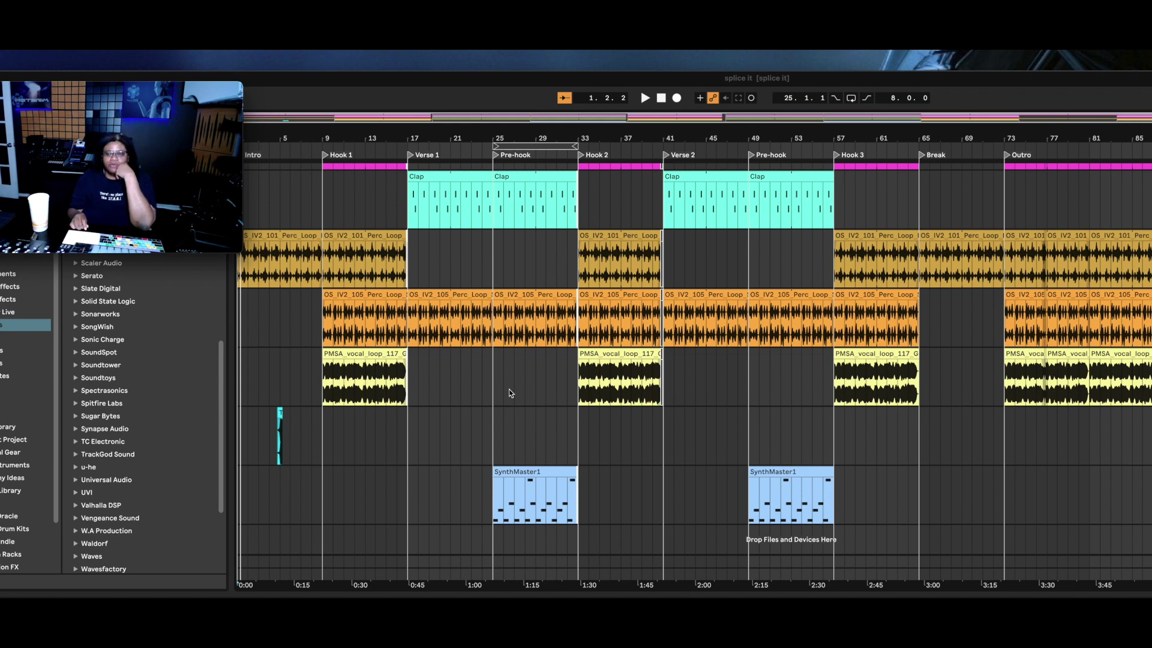
{"action": "scroll", "coordinate": [508, 389], "scroll_direction": "up", "scroll_amount": 8}
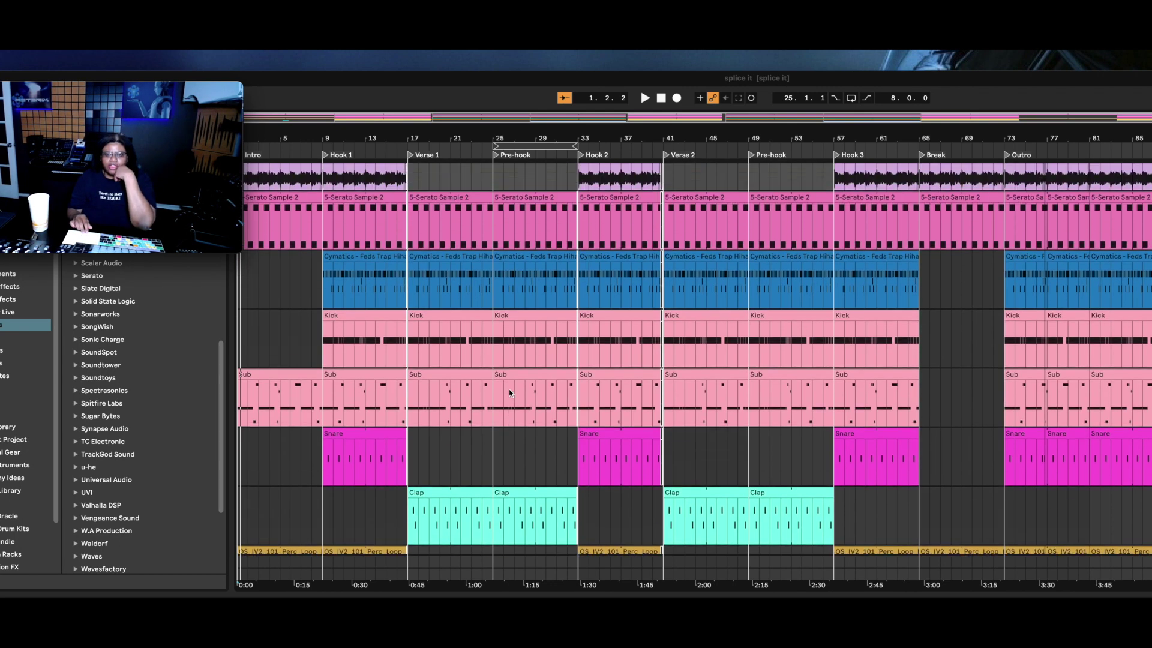
{"action": "scroll", "coordinate": [509, 389], "scroll_direction": "up", "scroll_amount": 1}
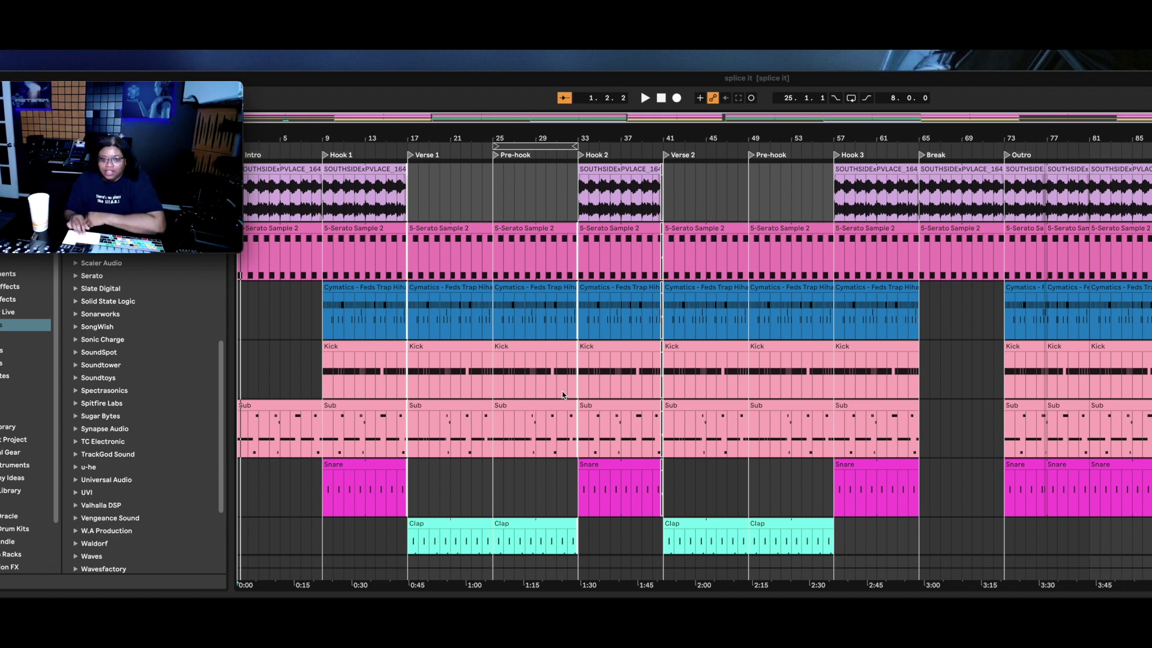
{"action": "scroll", "coordinate": [563, 391], "scroll_direction": "down", "scroll_amount": 4}
{"action": "scroll", "coordinate": [563, 391], "scroll_direction": "down", "scroll_amount": 6}
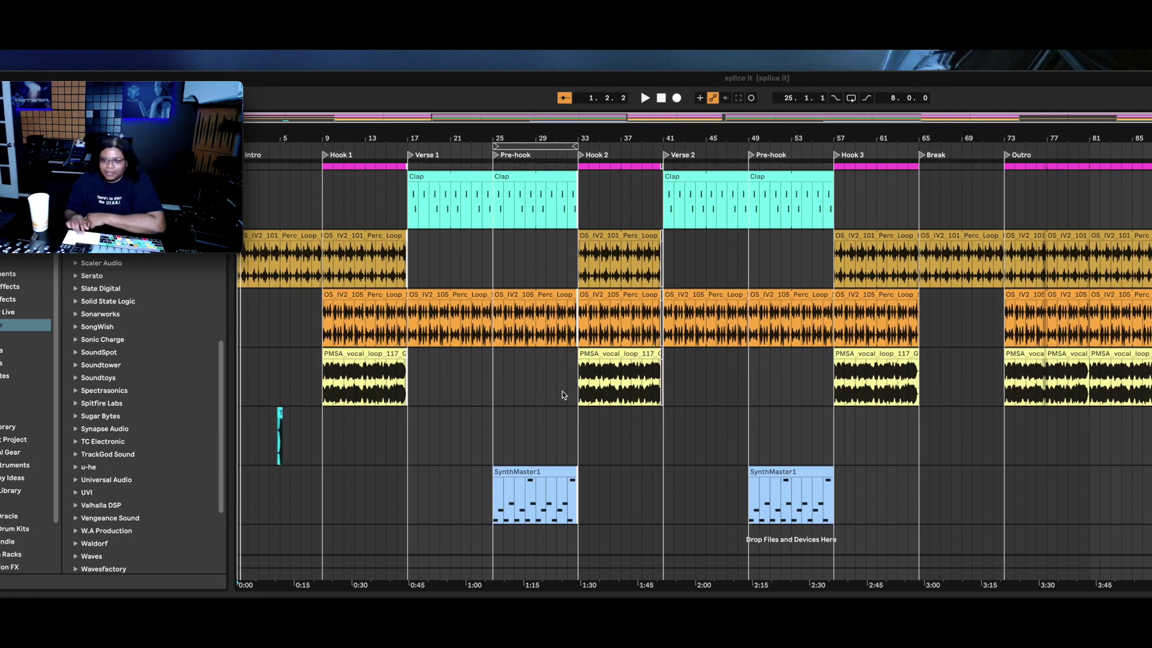
{"action": "scroll", "coordinate": [562, 391], "scroll_direction": "up", "scroll_amount": 8}
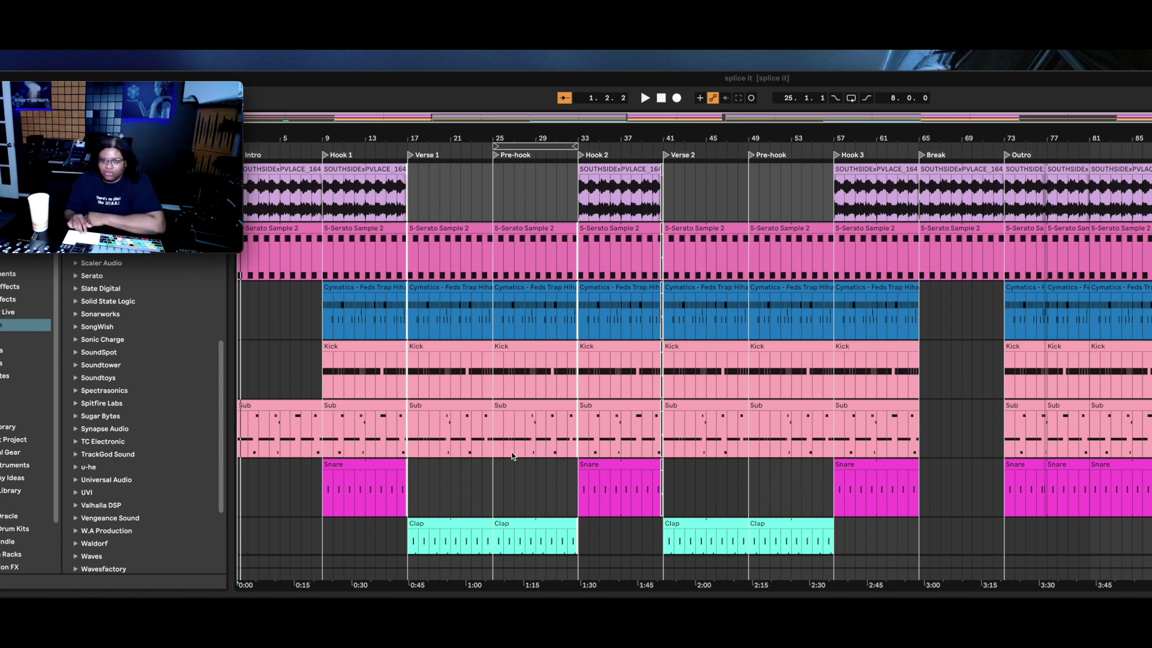
{"action": "scroll", "coordinate": [512, 456], "scroll_direction": "down", "scroll_amount": 10}
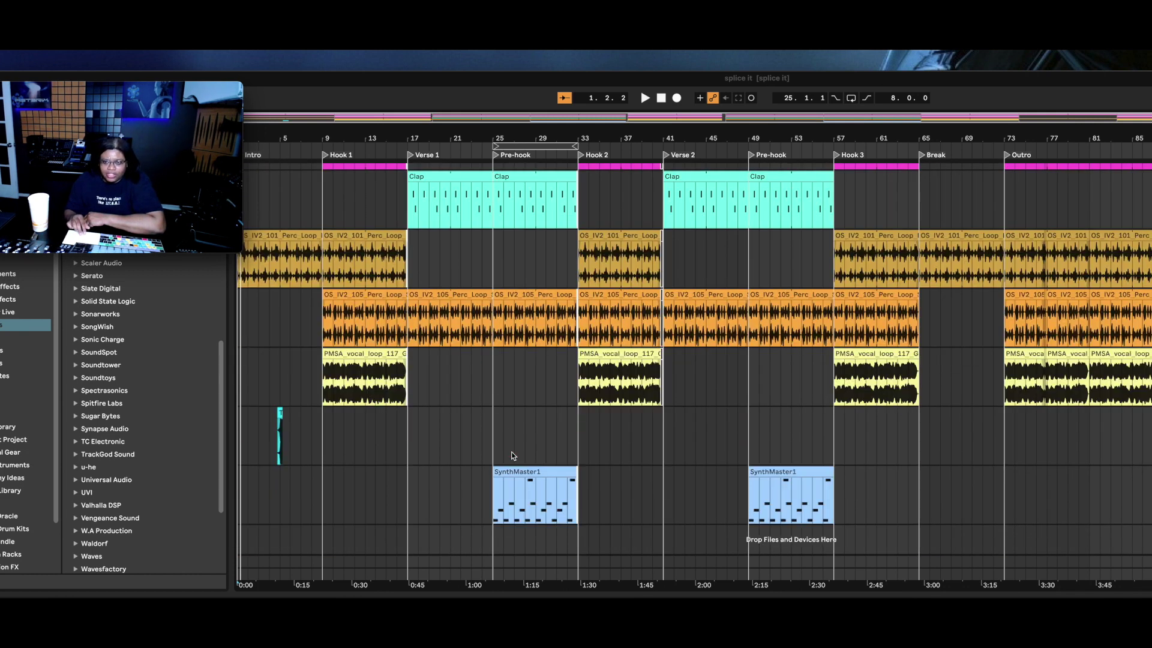
{"action": "scroll", "coordinate": [511, 453], "scroll_direction": "up", "scroll_amount": 10}
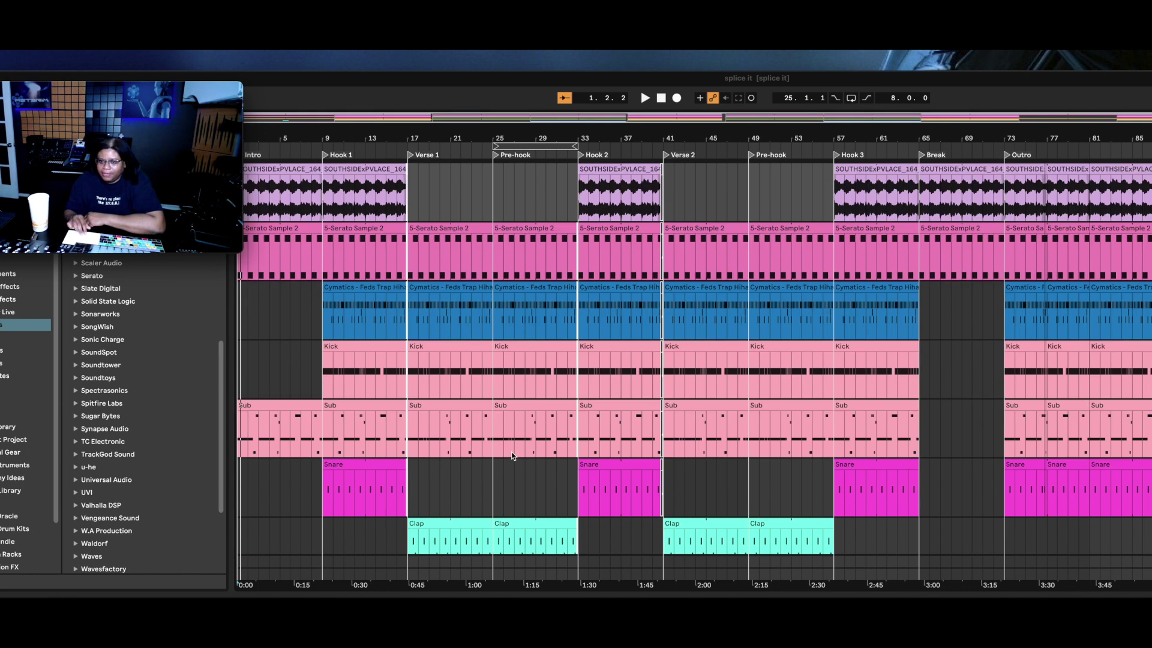
{"action": "scroll", "coordinate": [512, 455], "scroll_direction": "down", "scroll_amount": 10}
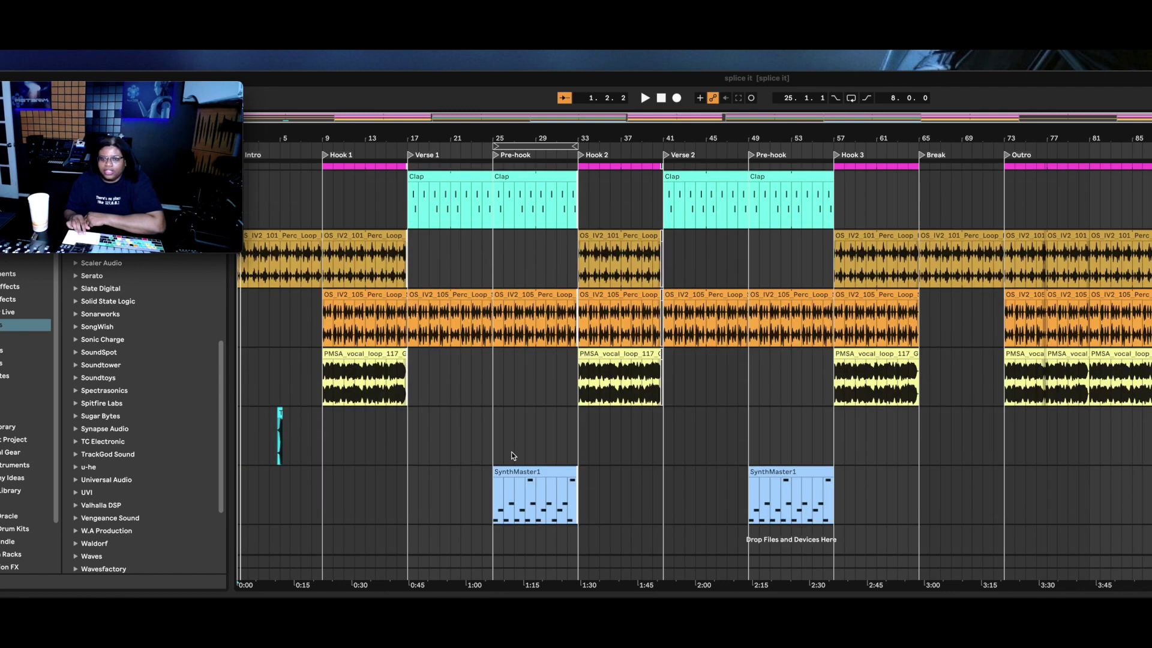
Step: Open the Verse 1 clip of the OS_IV2_105 shaker loop to inspect its waveform and warp markers
{"action": "left_click", "coordinate": [435, 293]}
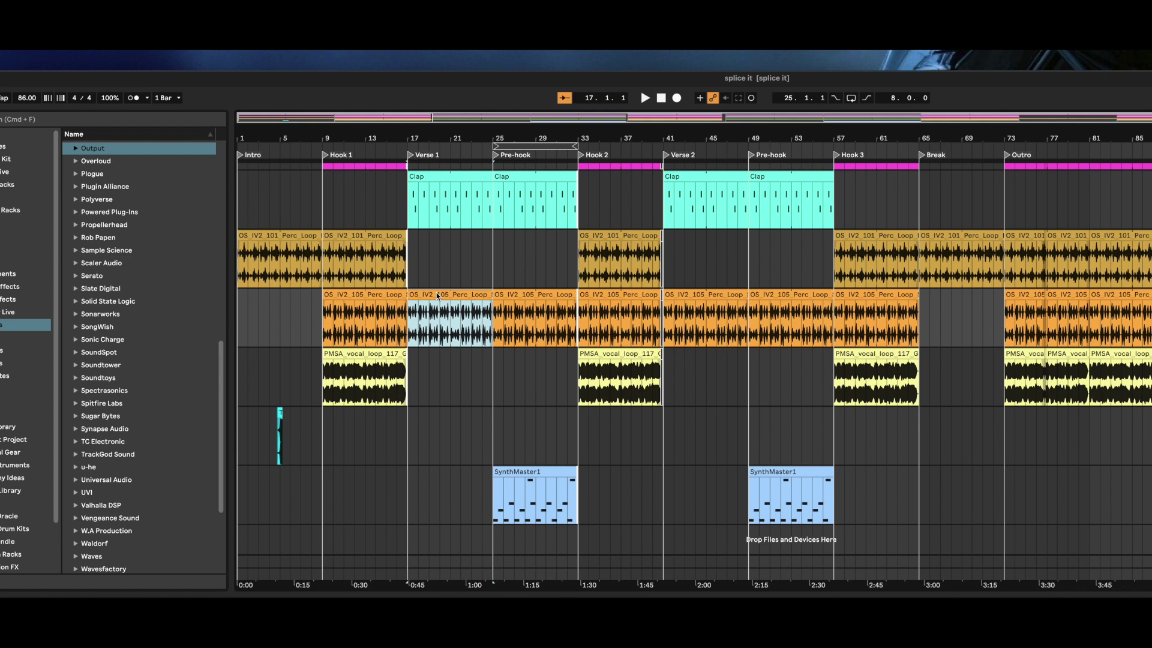
{"action": "double_click", "coordinate": [437, 295]}
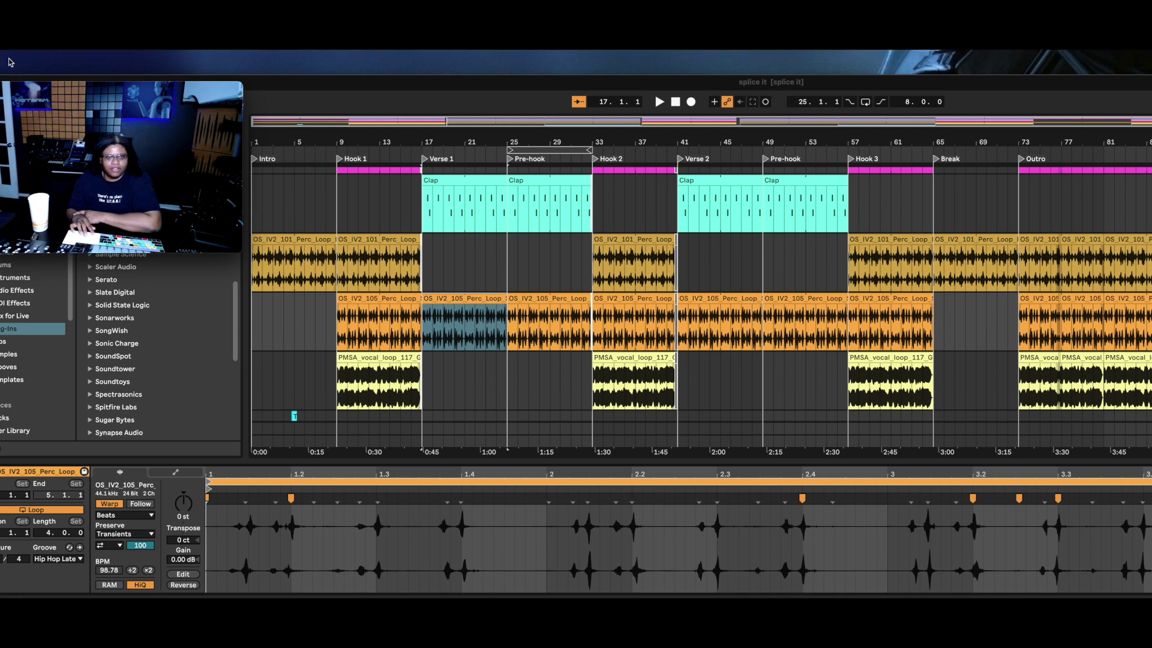
{"action": "left_click", "coordinate": [492, 87]}
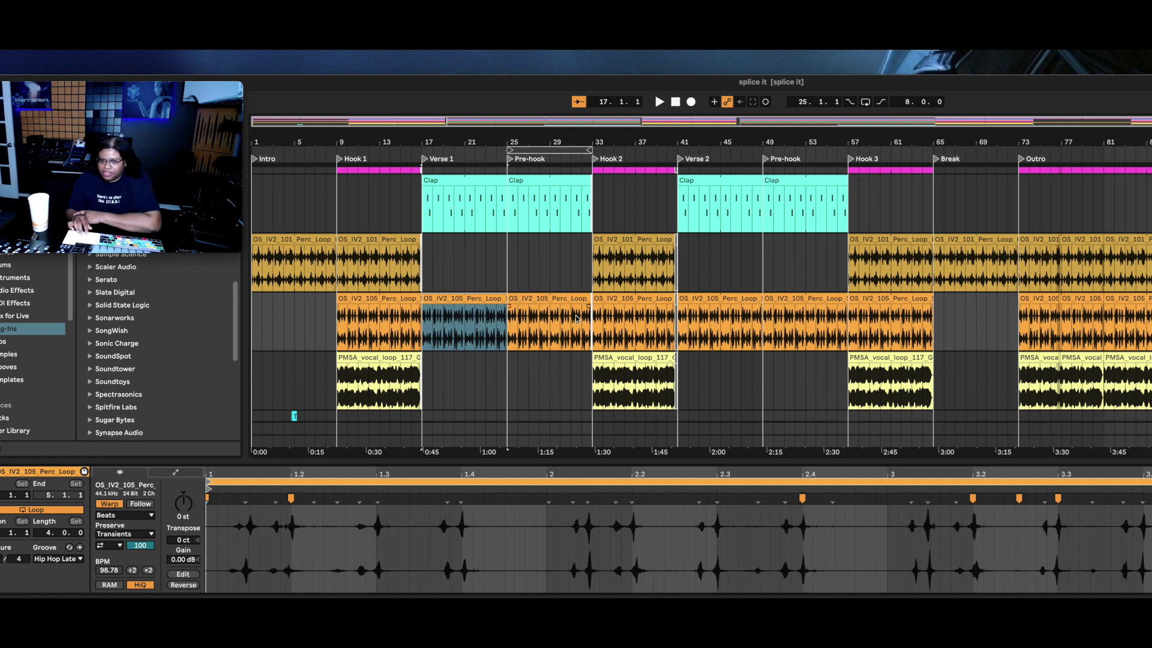
Step: Examine the drop before Verse 2 at the end of Hook 2 and the start of the Break at bar 65
{"action": "scroll", "coordinate": [578, 314], "scroll_direction": "up", "scroll_amount": 3}
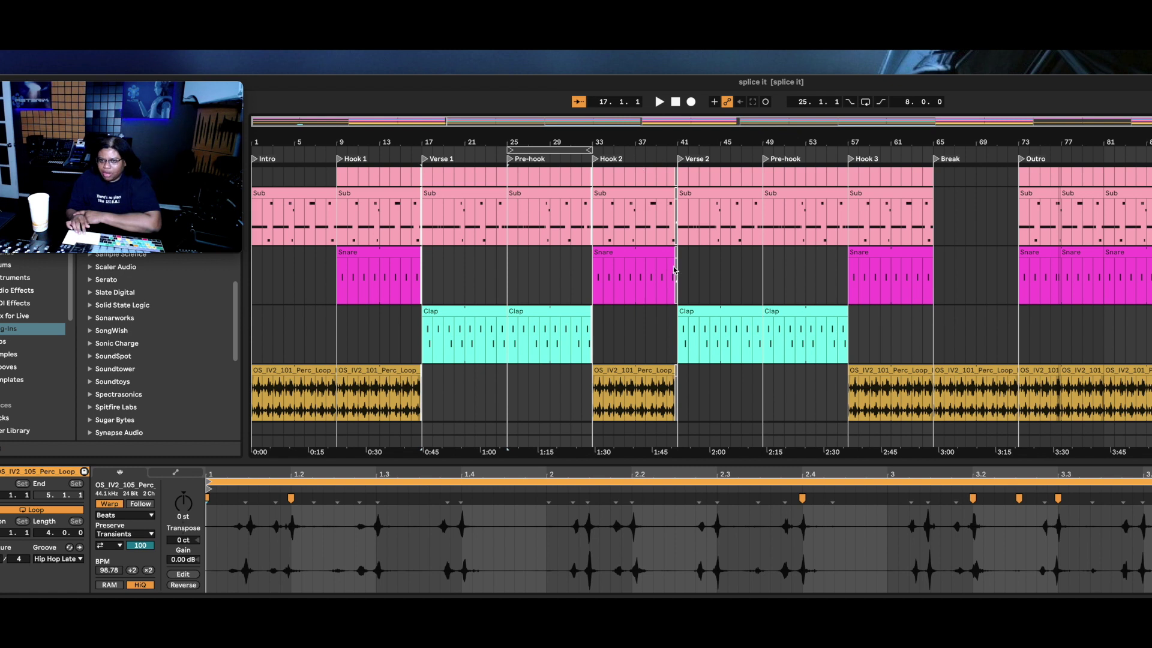
{"action": "scroll", "coordinate": [674, 270], "scroll_direction": "down", "scroll_amount": 5}
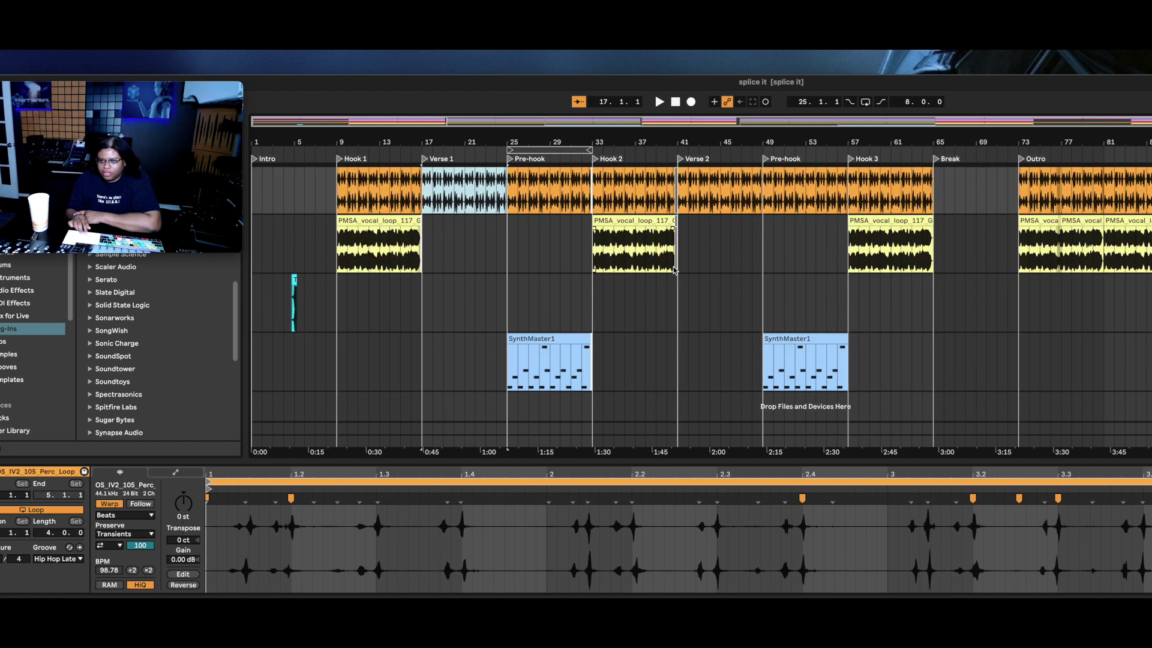
{"action": "scroll", "coordinate": [674, 270], "scroll_direction": "up", "scroll_amount": 2}
{"action": "scroll", "coordinate": [674, 270], "scroll_direction": "up", "scroll_amount": 6}
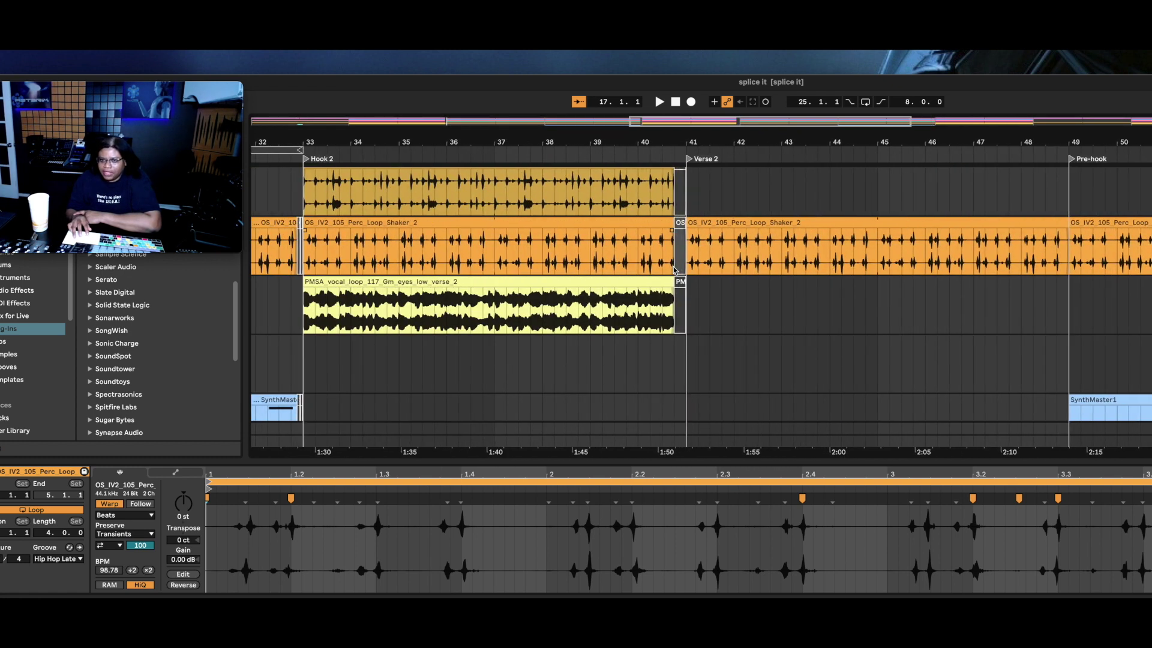
{"action": "scroll", "coordinate": [674, 270], "scroll_direction": "down", "scroll_amount": 6}
{"action": "scroll", "coordinate": [973, 174], "scroll_direction": "up", "scroll_amount": 6}
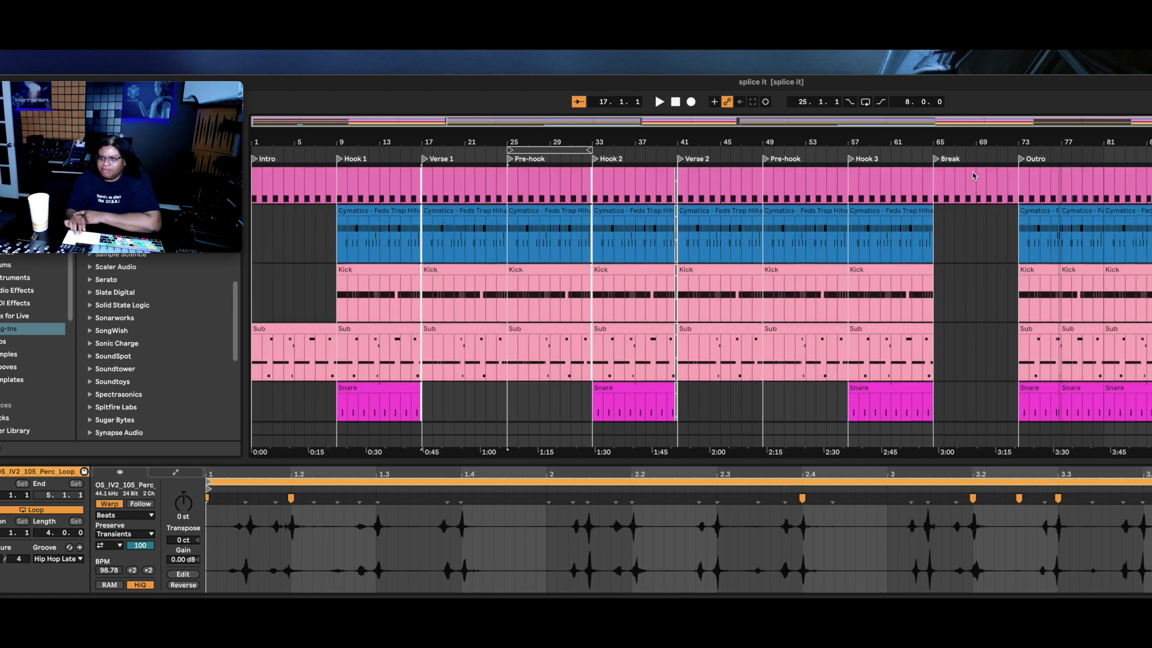
{"action": "scroll", "coordinate": [973, 175], "scroll_direction": "up", "scroll_amount": 1}
{"action": "left_click", "coordinate": [940, 290]}
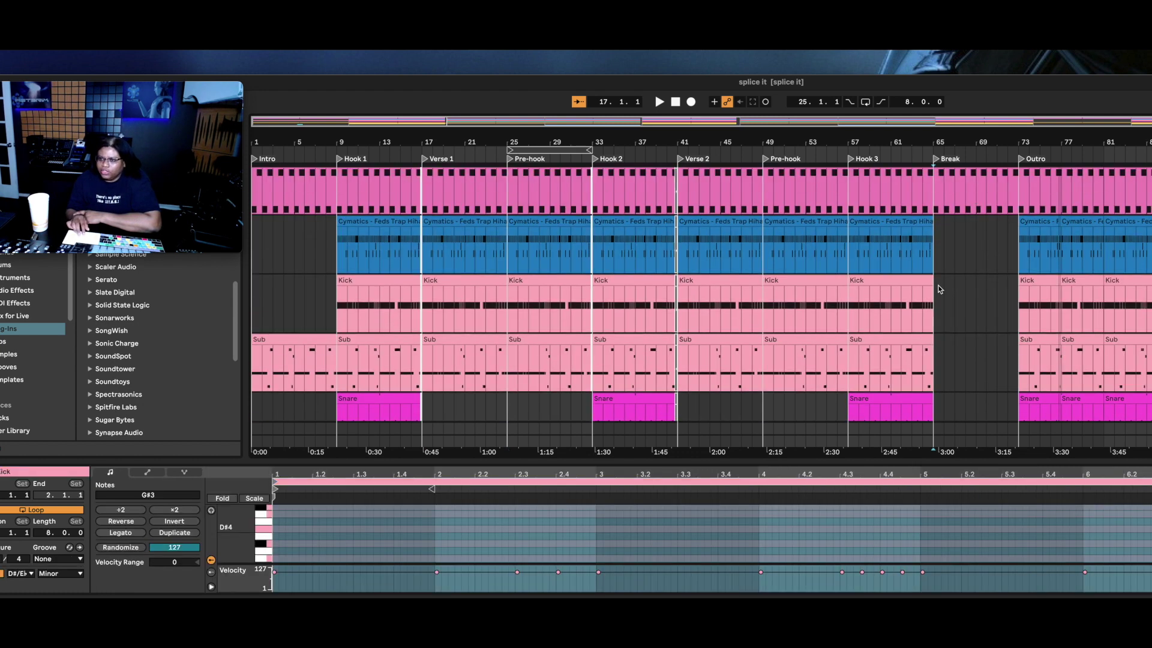
{"action": "scroll", "coordinate": [743, 329], "scroll_direction": "up", "scroll_amount": 6}
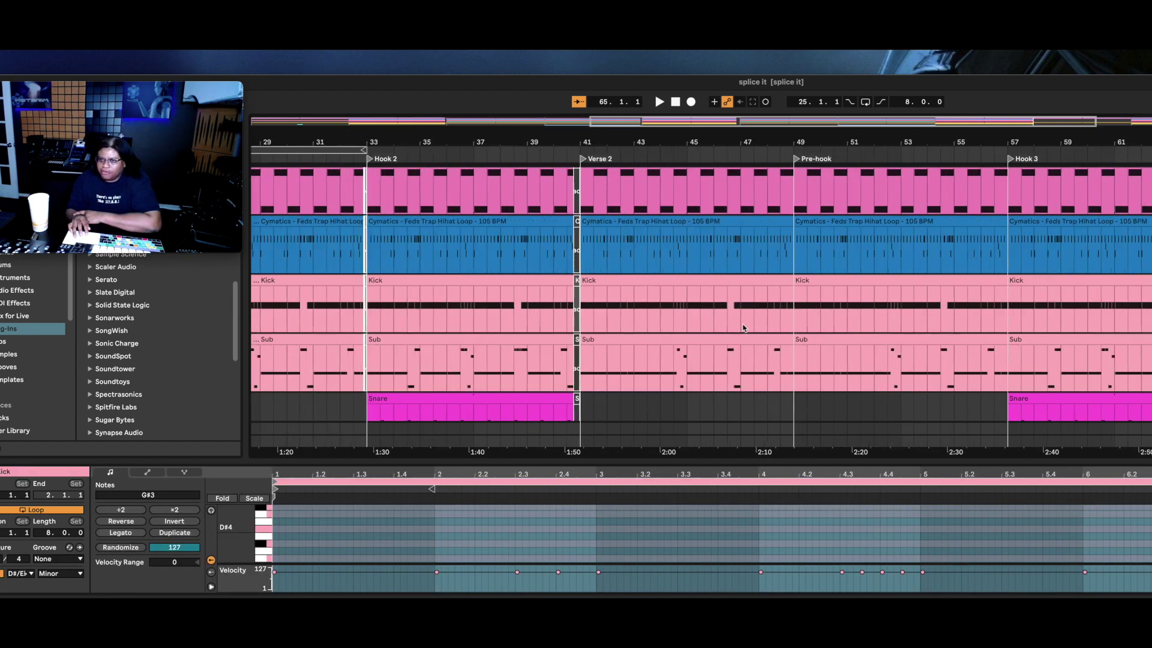
{"action": "scroll", "coordinate": [743, 328], "scroll_direction": "down", "scroll_amount": 6}
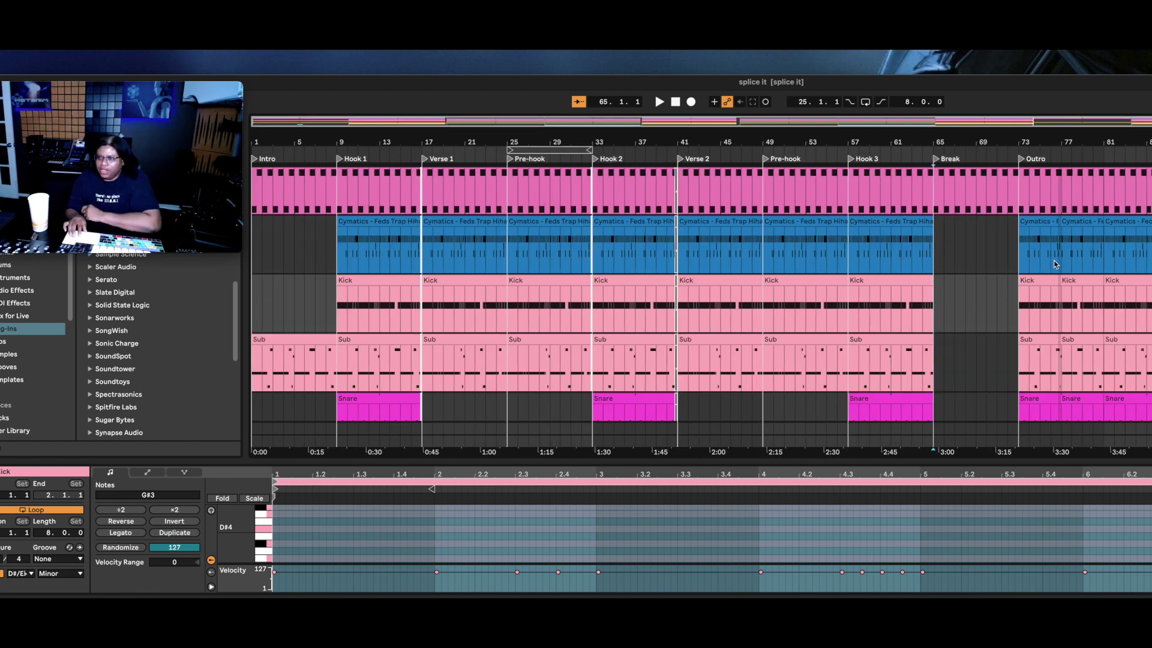
Step: Examine the short split clips around bar 76.4 in the Outro at close range across all tracks
{"action": "scroll", "coordinate": [1064, 282], "scroll_direction": "up", "scroll_amount": 10}
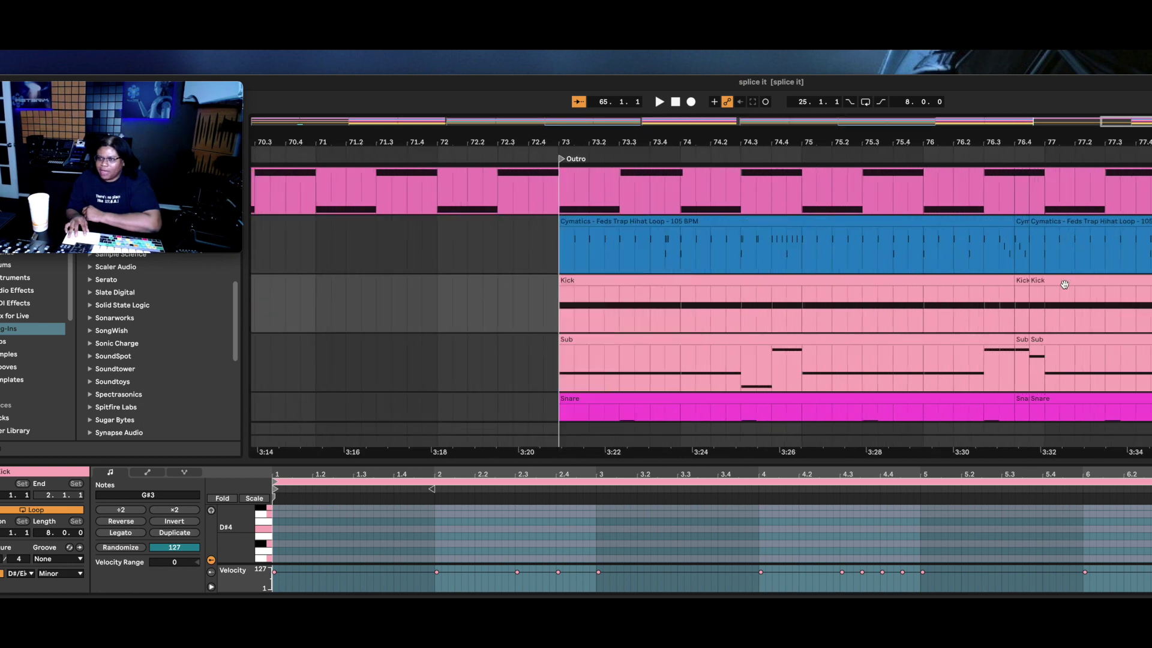
{"action": "scroll", "coordinate": [1064, 284], "scroll_direction": "up", "scroll_amount": 8}
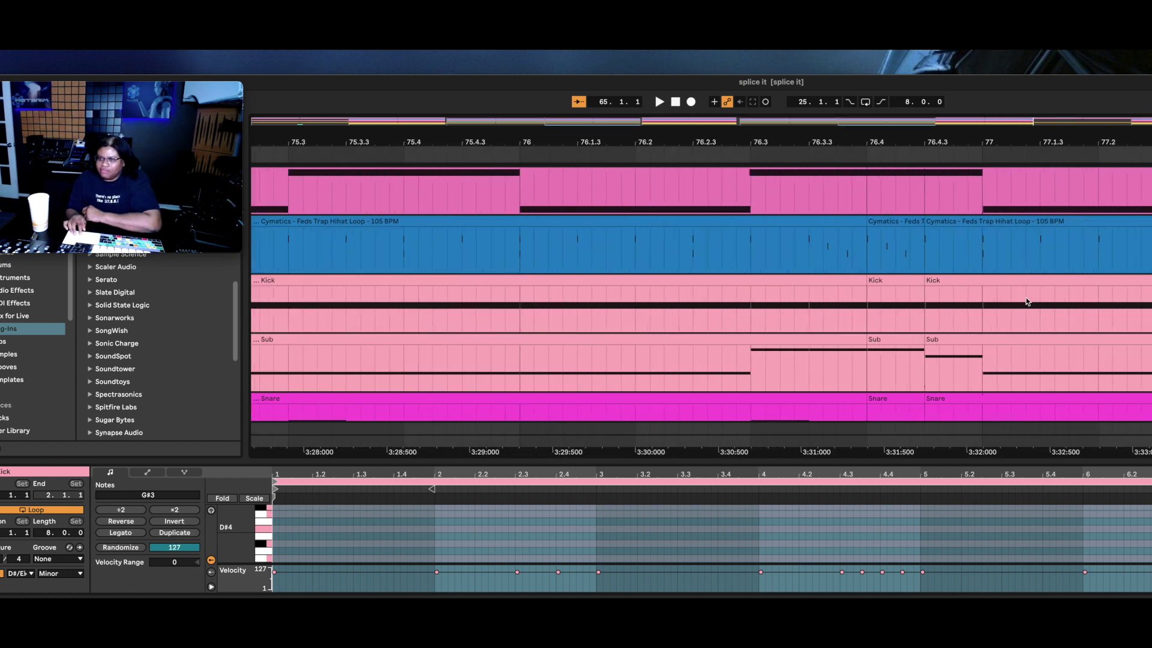
{"action": "scroll", "coordinate": [871, 310], "scroll_direction": "up", "scroll_amount": 2}
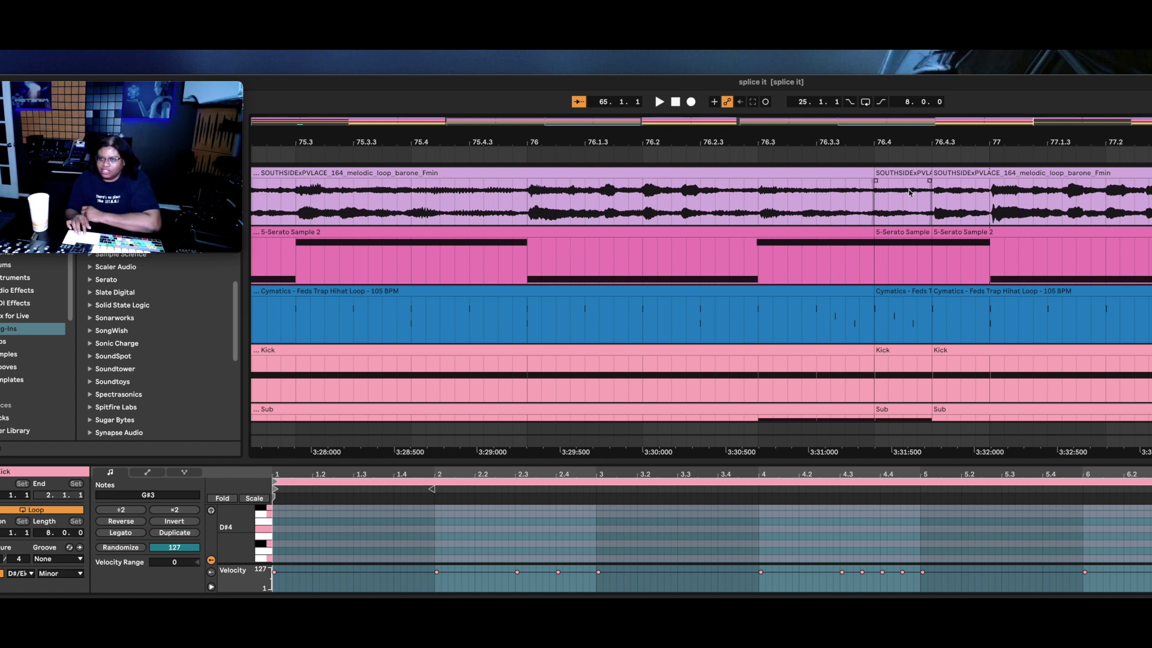
{"action": "scroll", "coordinate": [934, 252], "scroll_direction": "down", "scroll_amount": 8}
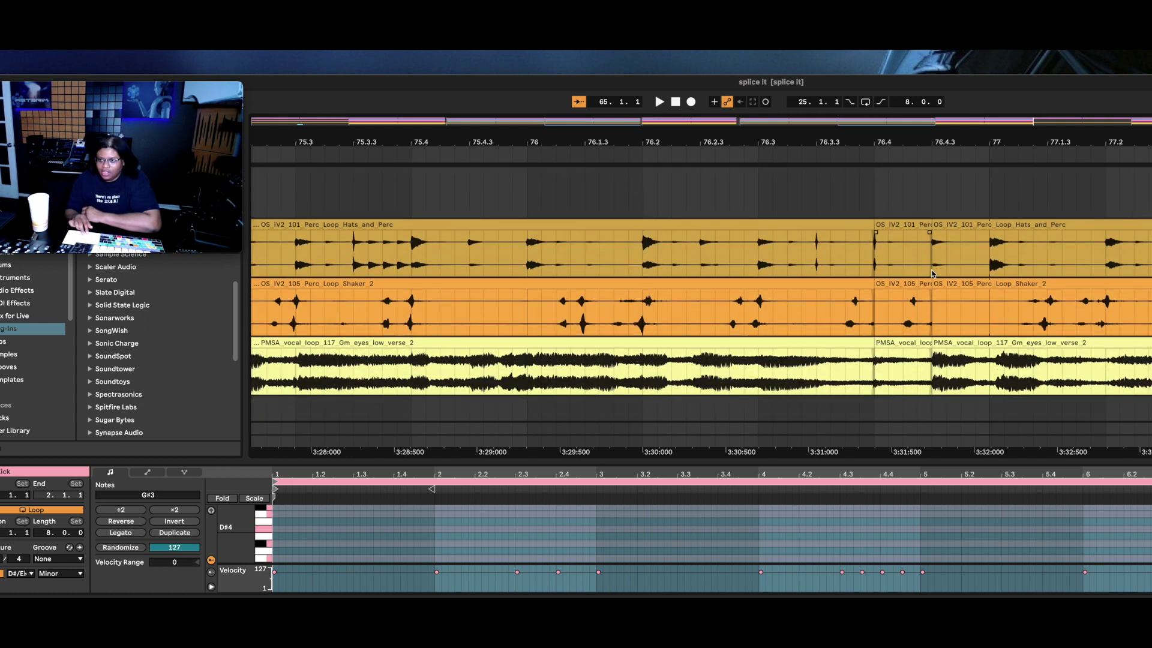
Step: Check the snare, hats and shaker splits around bar 76.4 in the Outro, and return to the full arrangement overview
{"action": "scroll", "coordinate": [934, 274], "scroll_direction": "up", "scroll_amount": 6}
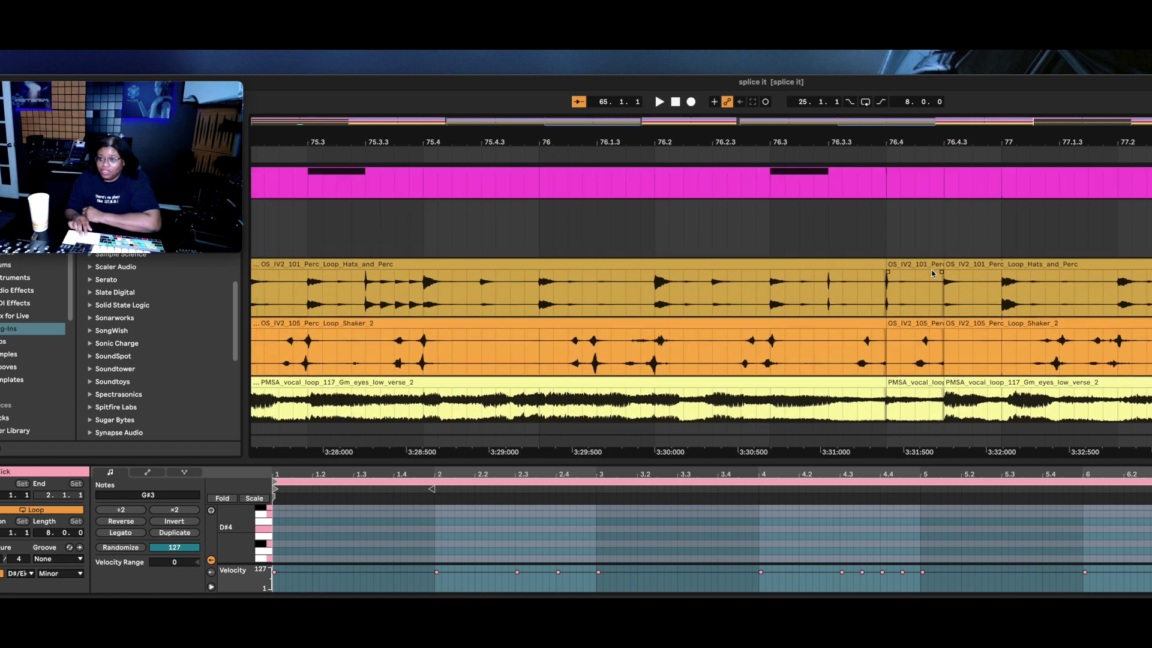
{"action": "scroll", "coordinate": [934, 274], "scroll_direction": "up", "scroll_amount": 1}
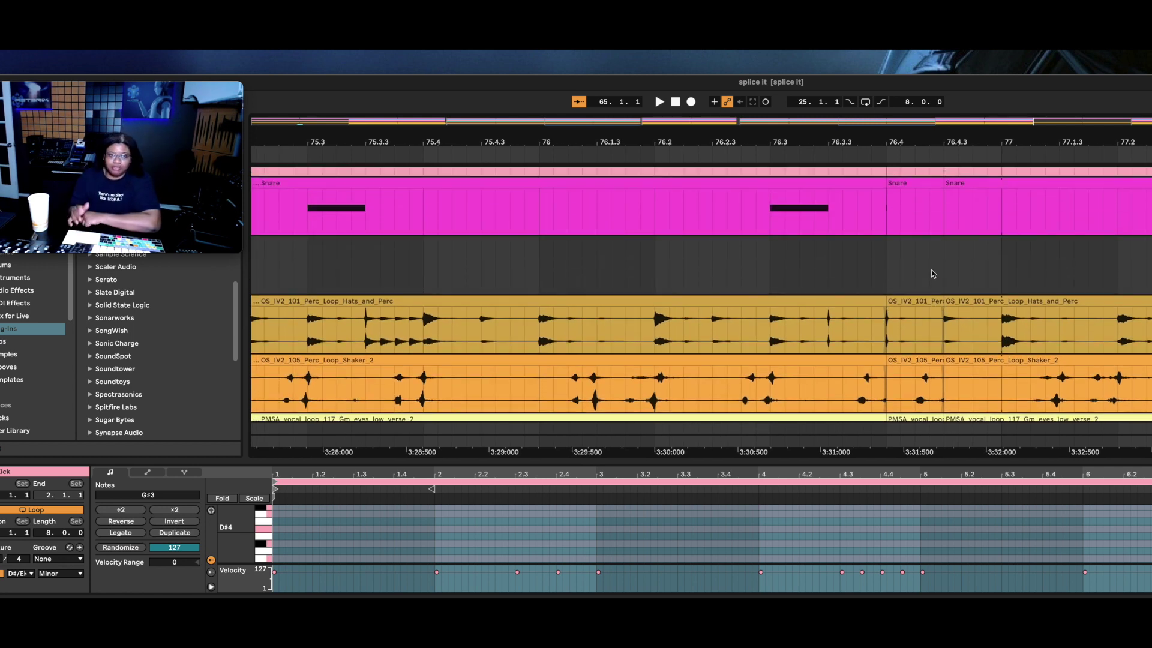
{"action": "key", "text": "x"}
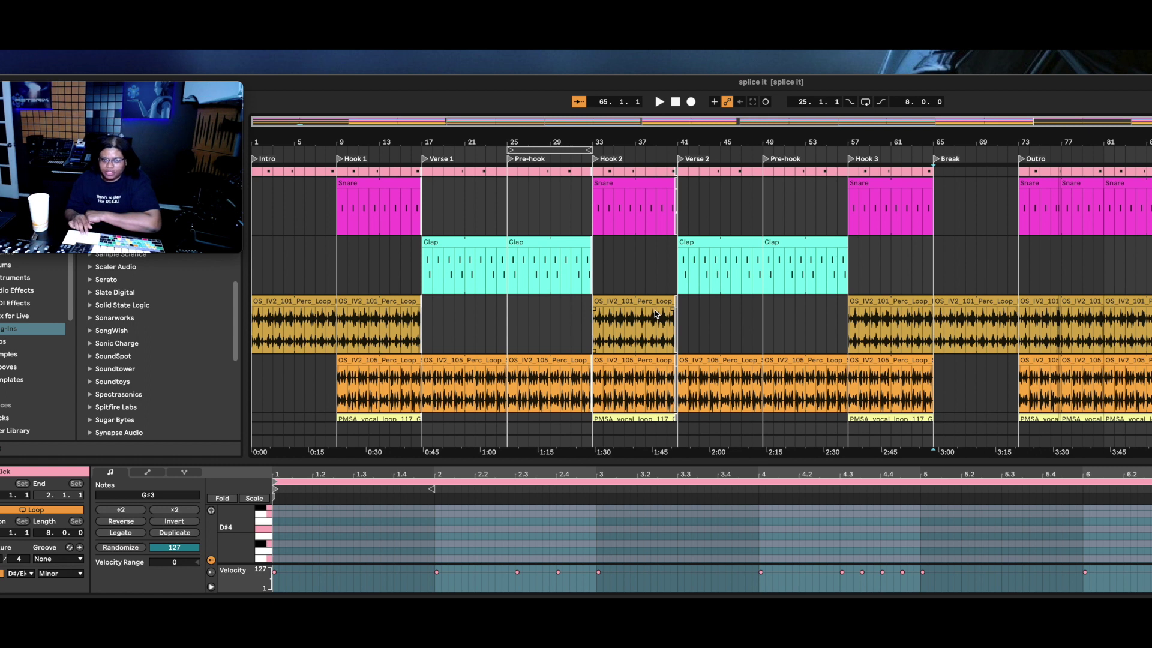
Step: Display the automation lanes to examine the automation jump just before Hook 1, and return to the plain clip view
{"action": "scroll", "coordinate": [655, 313], "scroll_direction": "down", "scroll_amount": 5}
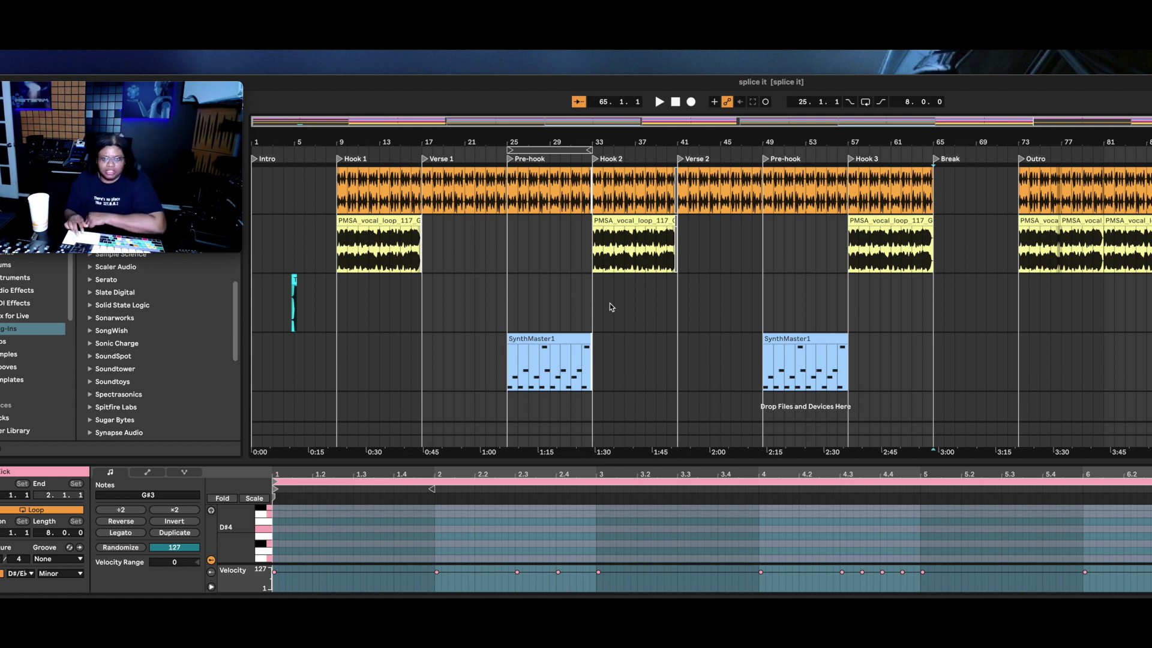
{"action": "scroll", "coordinate": [353, 312], "scroll_direction": "up", "scroll_amount": 5}
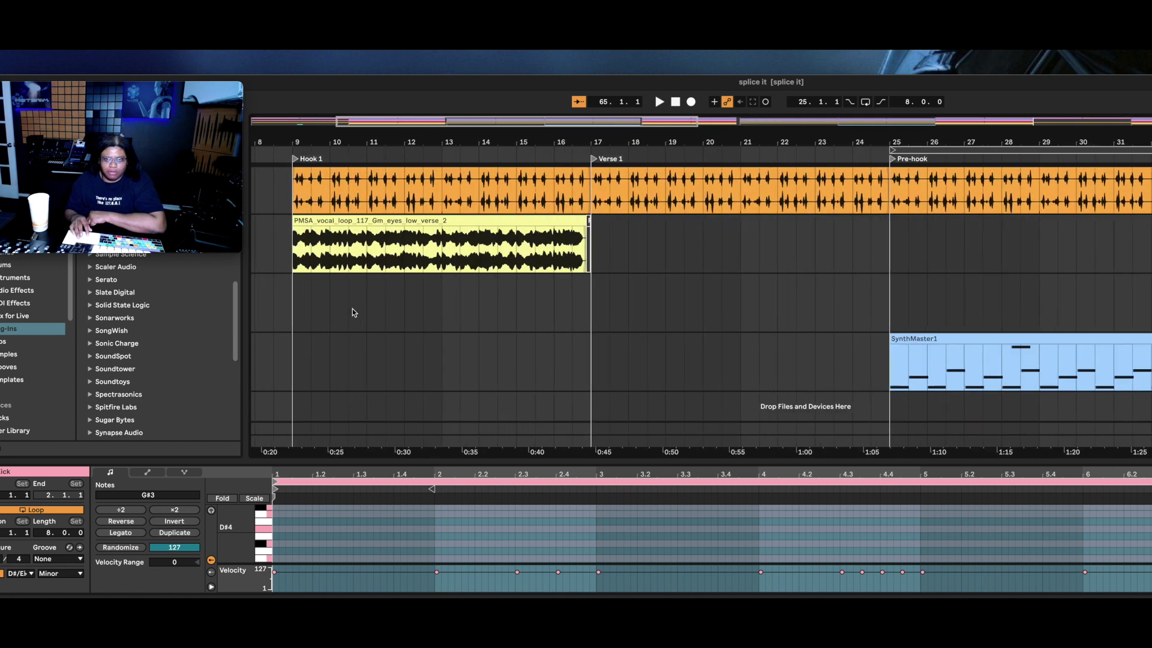
{"action": "scroll", "coordinate": [351, 308], "scroll_direction": "left", "scroll_amount": 5}
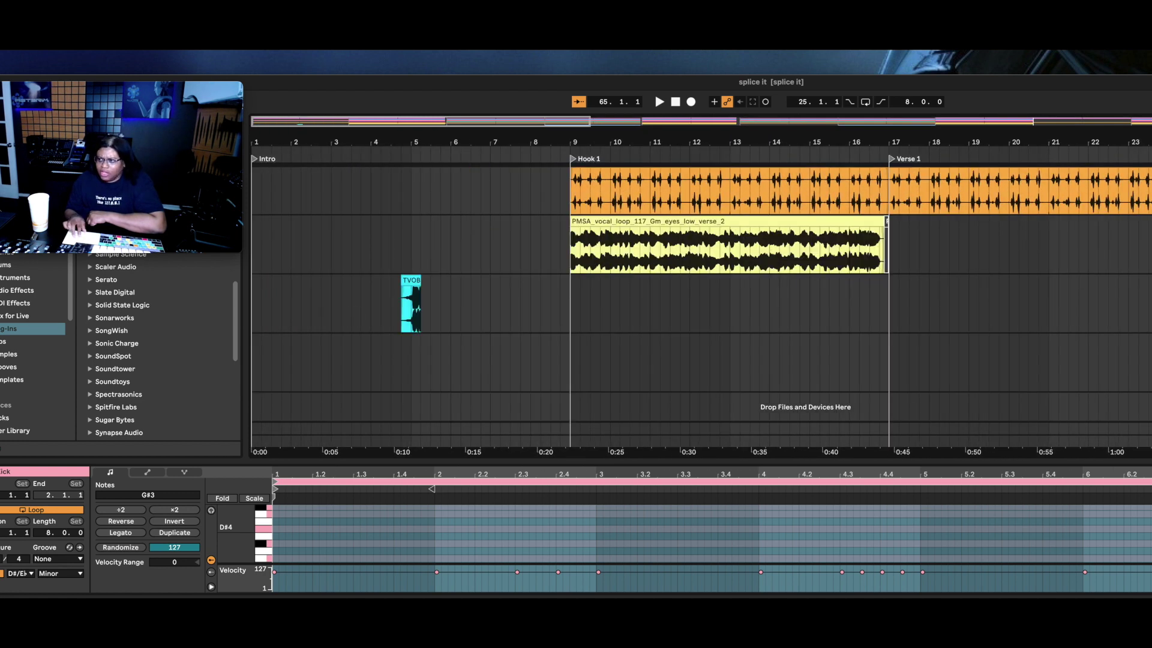
{"action": "key", "text": "a"}
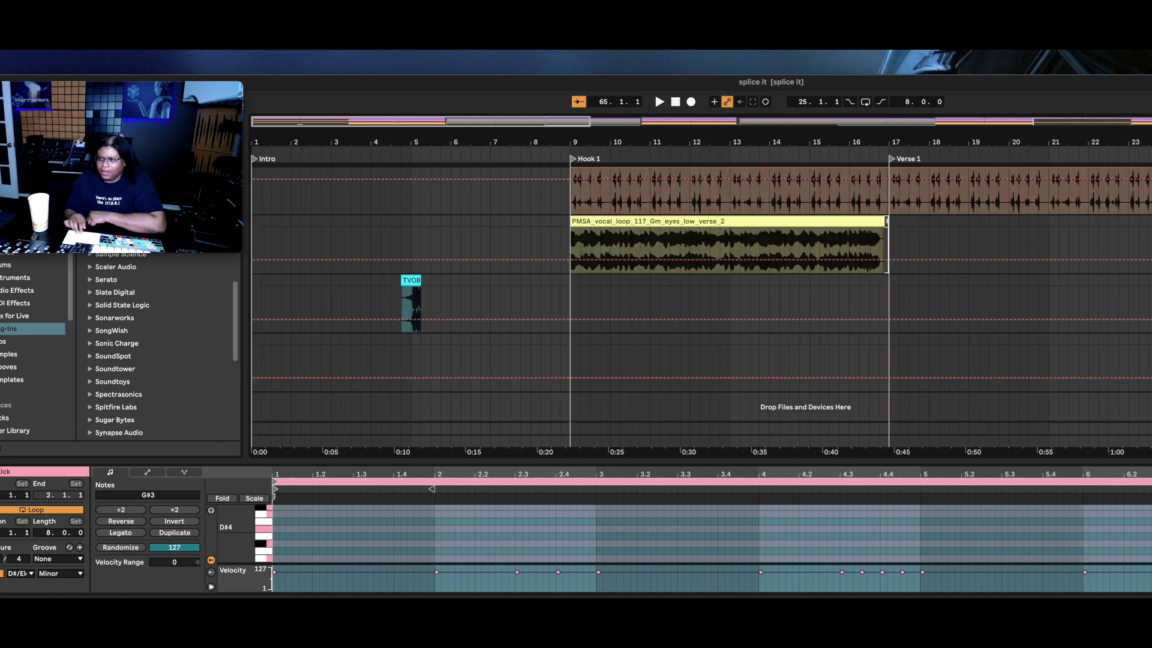
{"action": "key", "text": "super+z"}
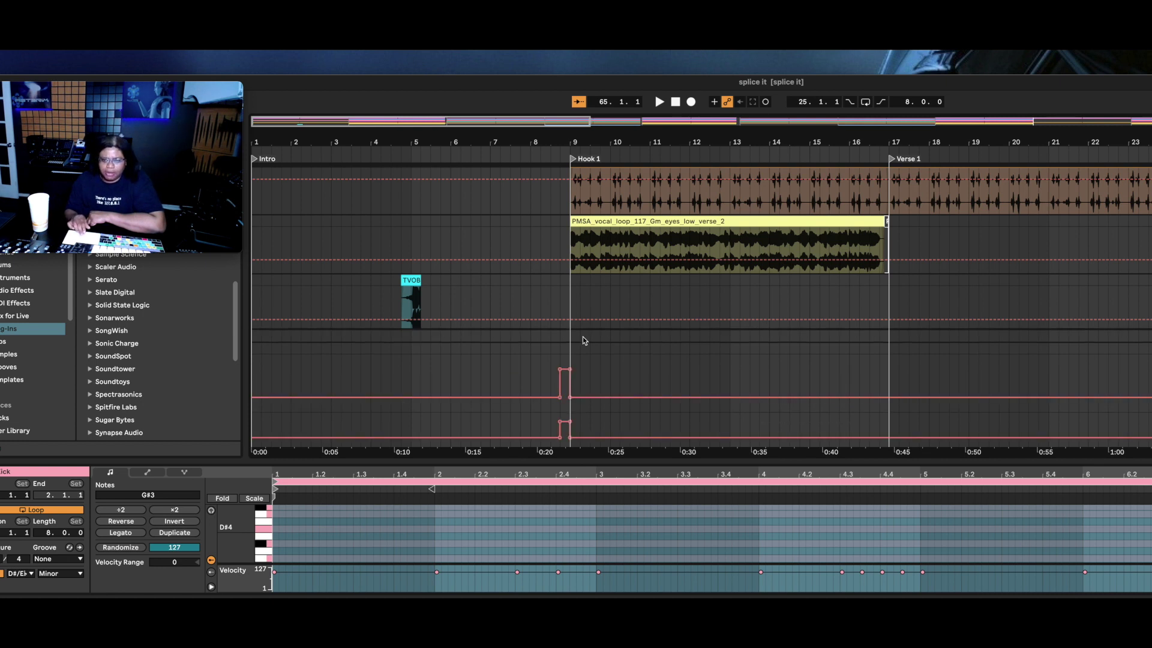
{"action": "key", "text": "minus"}
{"action": "key", "text": "minus"}
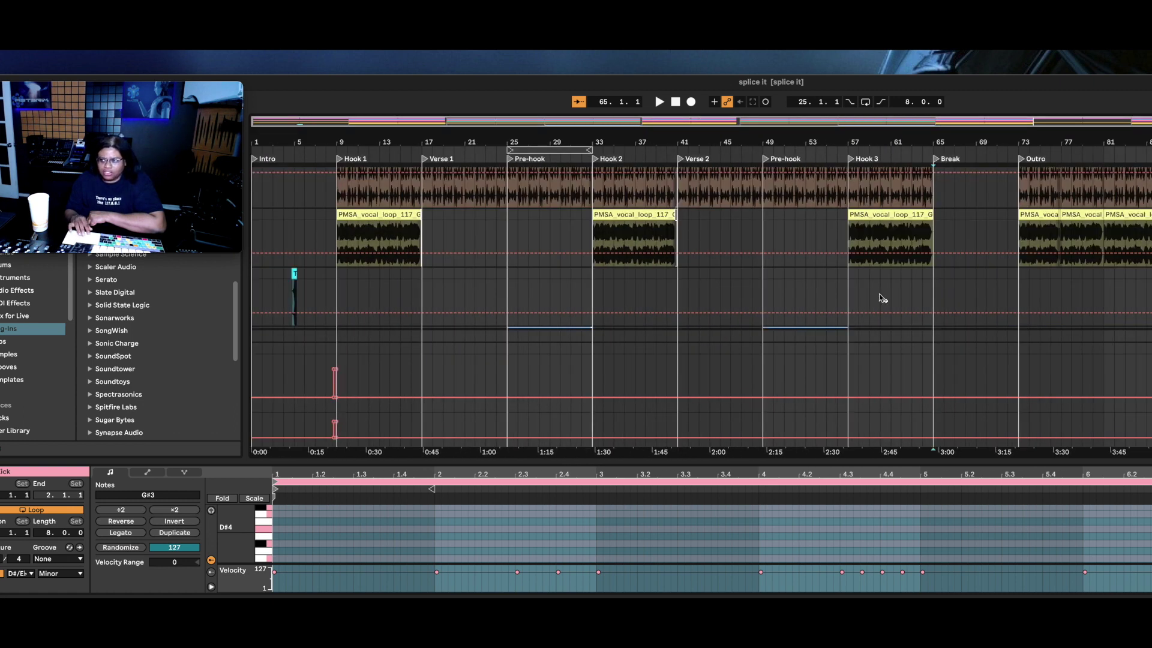
{"action": "key", "text": "a"}
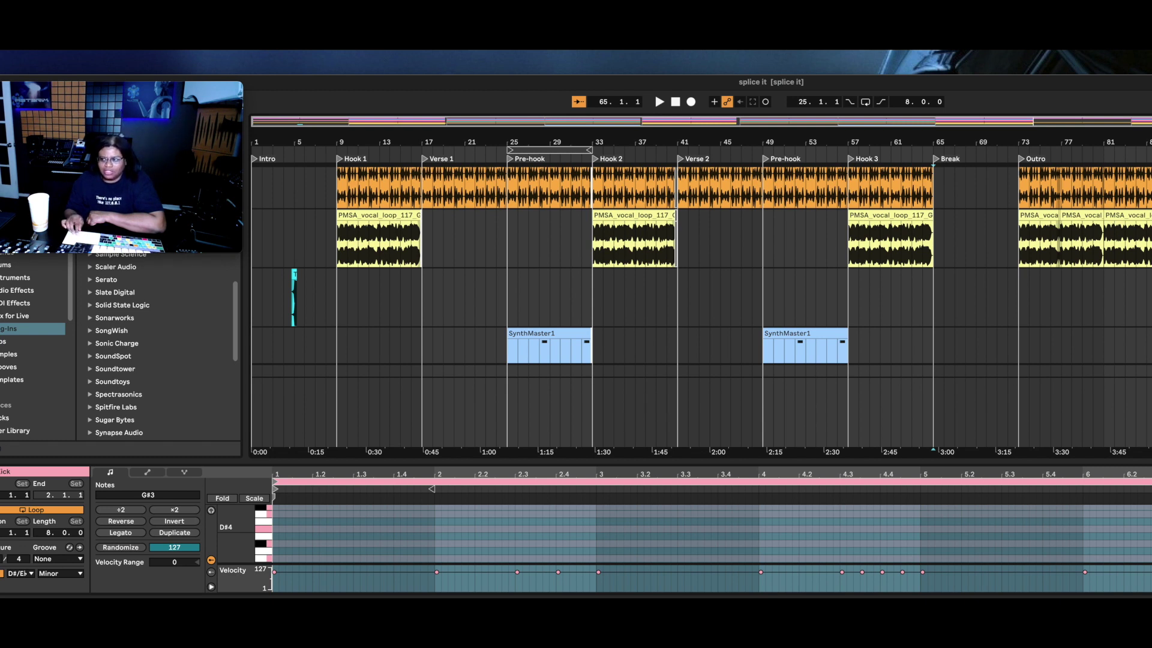
{"action": "key", "text": "alt+plus"}
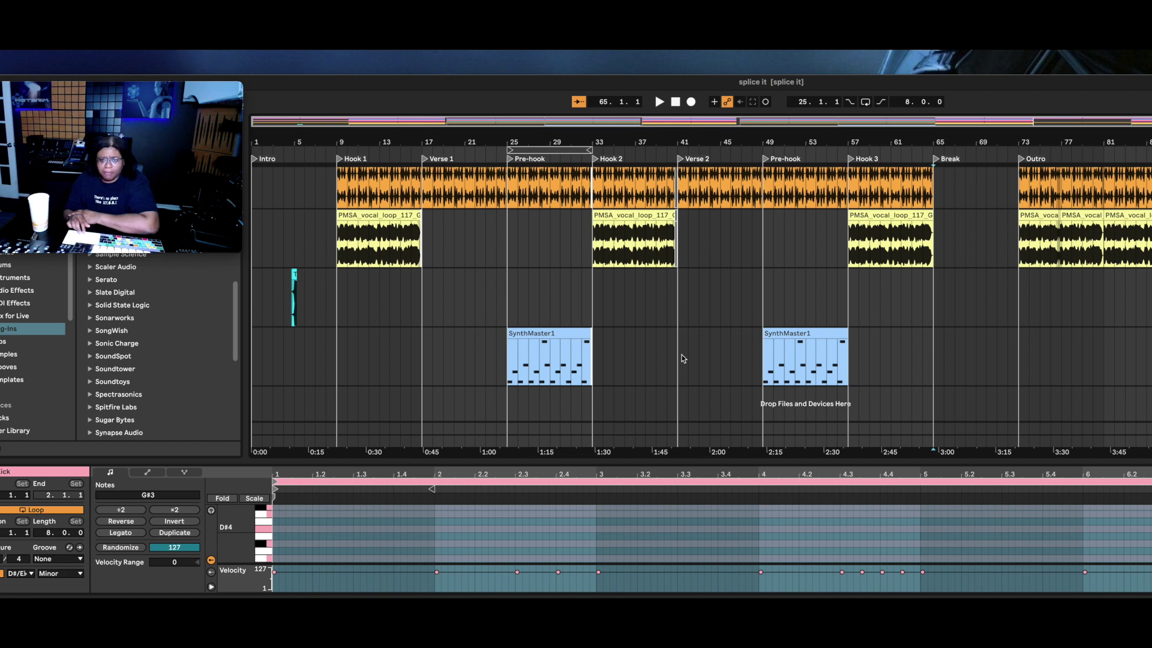
Step: Reset the playback position to the start of the arrangement at 1.1.1
{"action": "scroll", "coordinate": [608, 323], "scroll_direction": "up", "scroll_amount": 5}
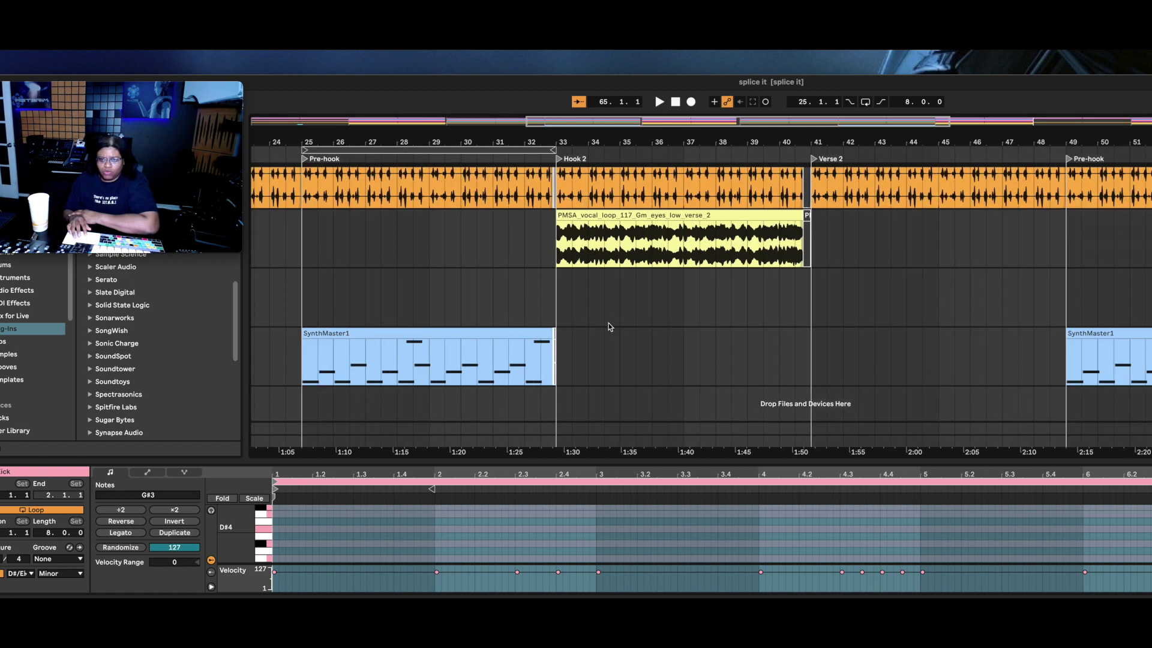
{"action": "scroll", "coordinate": [609, 327], "scroll_direction": "down", "scroll_amount": 5}
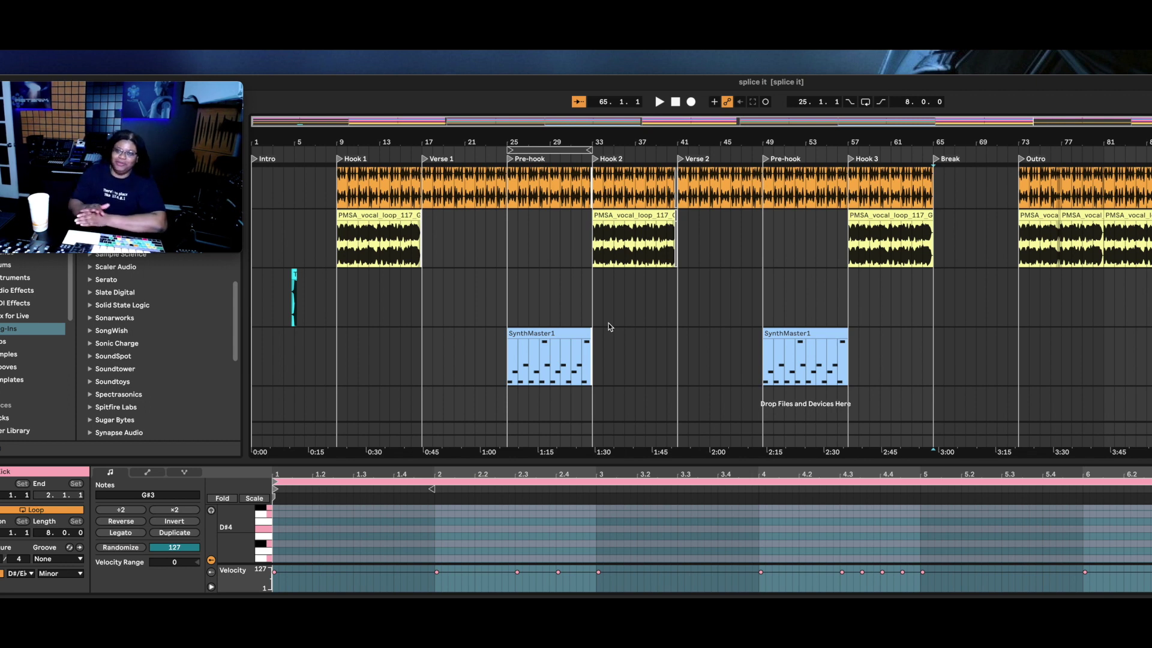
{"action": "left_click", "coordinate": [675, 105]}
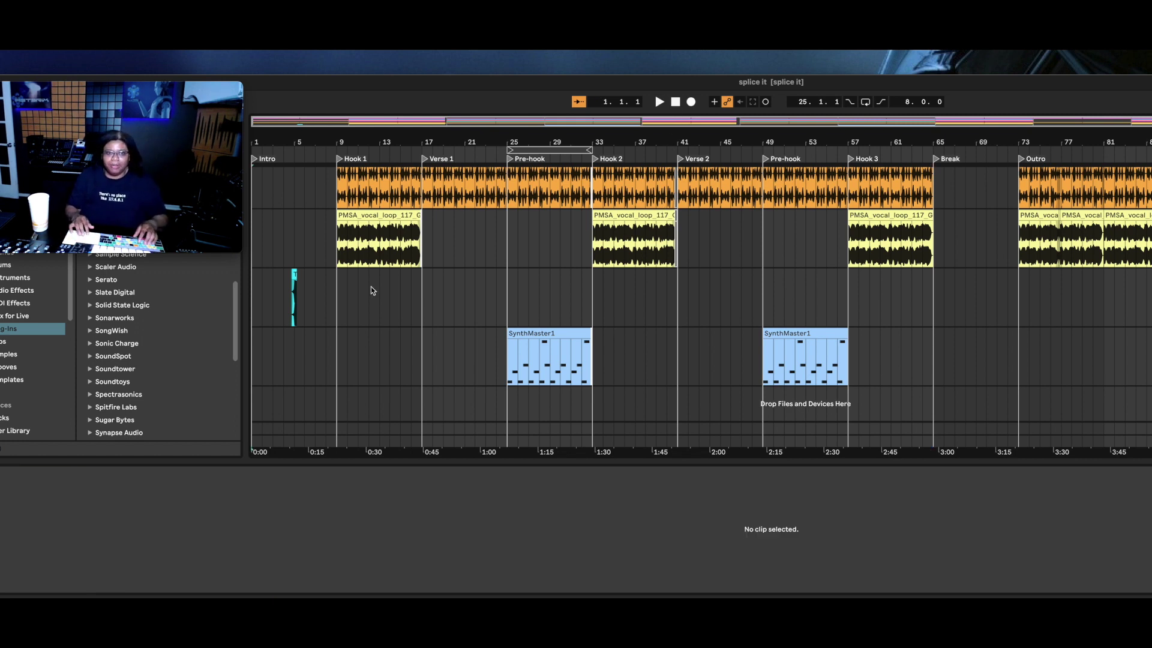